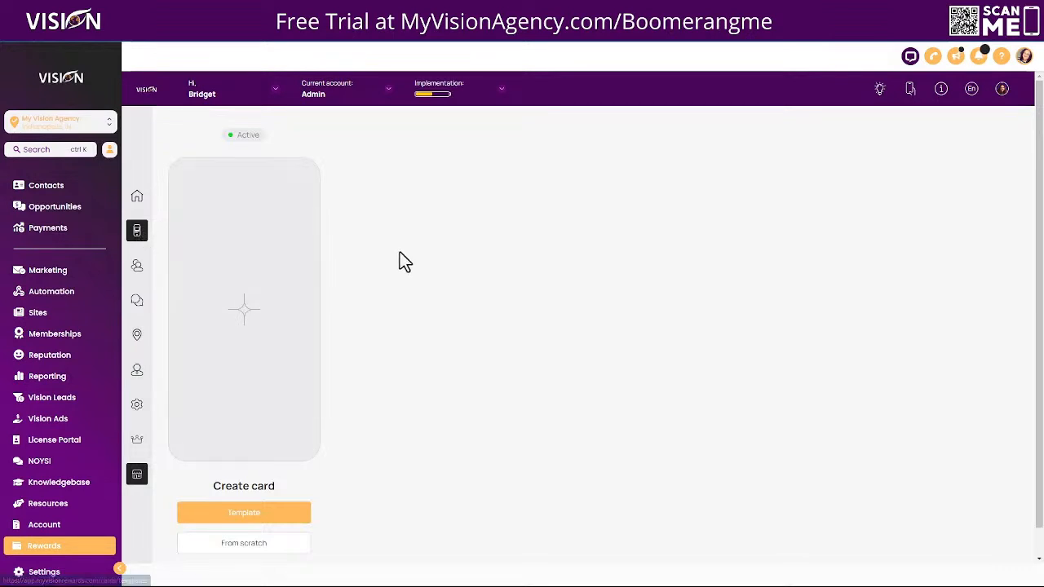
Create a card from the Cinema template and continue with the Stamp card type.
click(237, 514)
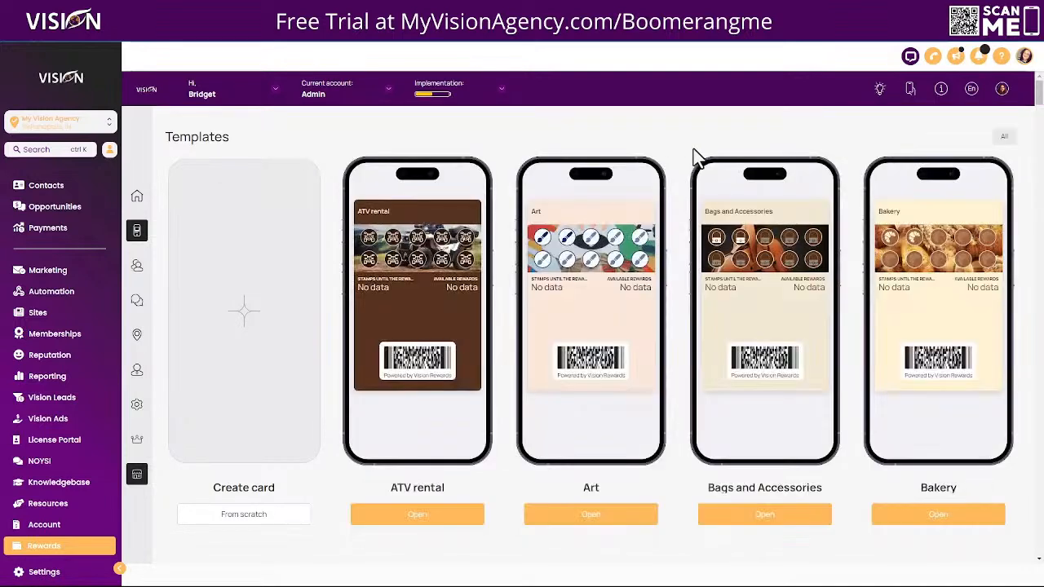
scroll(680, 177, down, 4)
scroll(678, 178, down, 8)
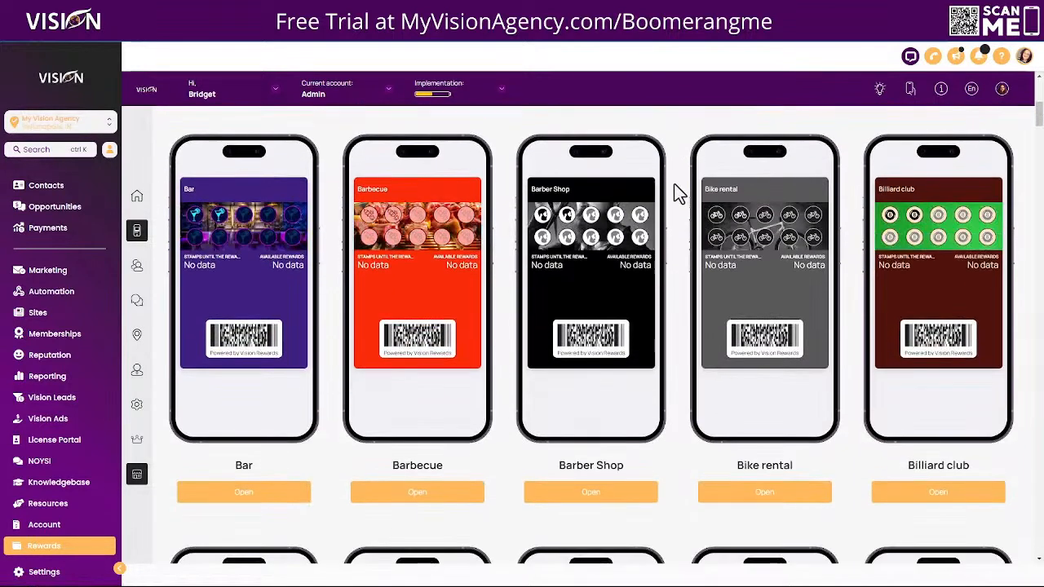
scroll(674, 186, down, 5)
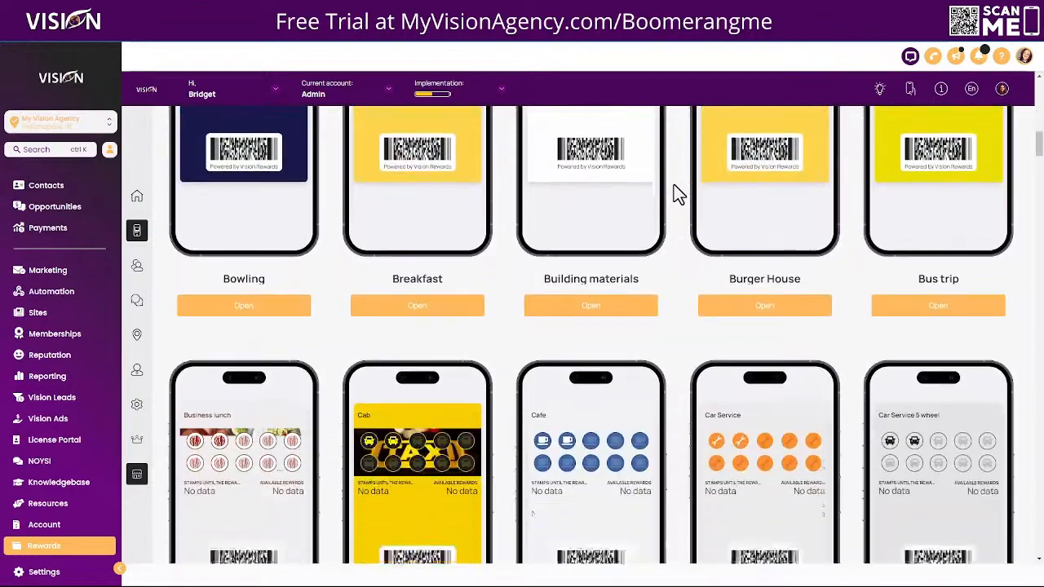
scroll(673, 186, down, 3)
scroll(674, 186, down, 2)
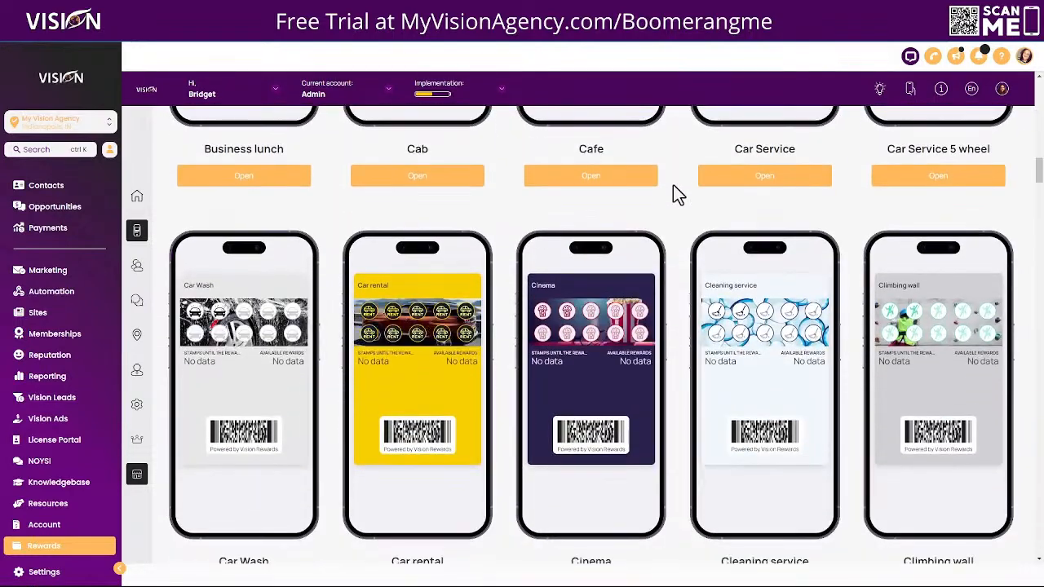
scroll(674, 186, down, 3)
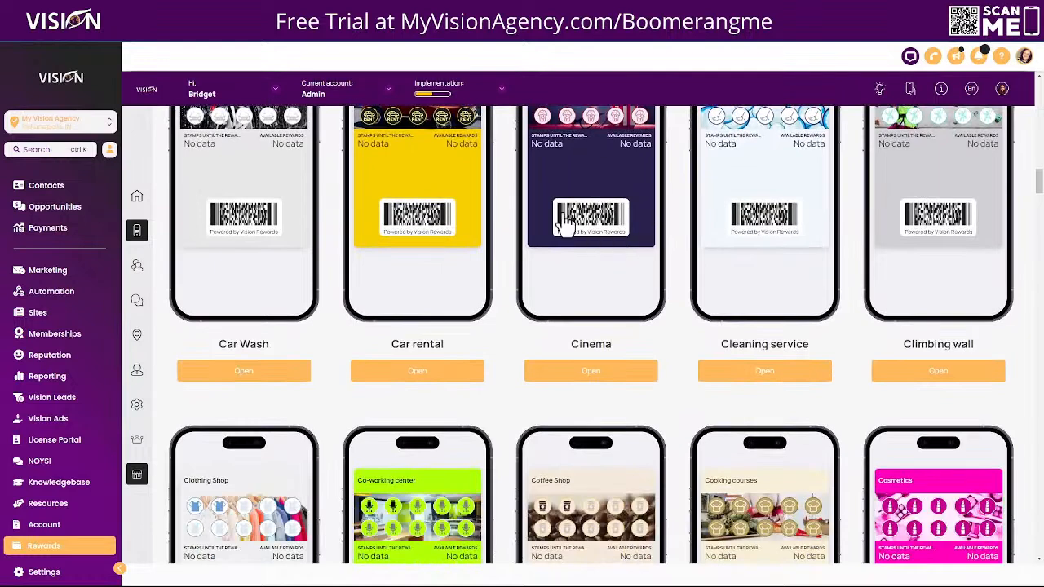
click(587, 372)
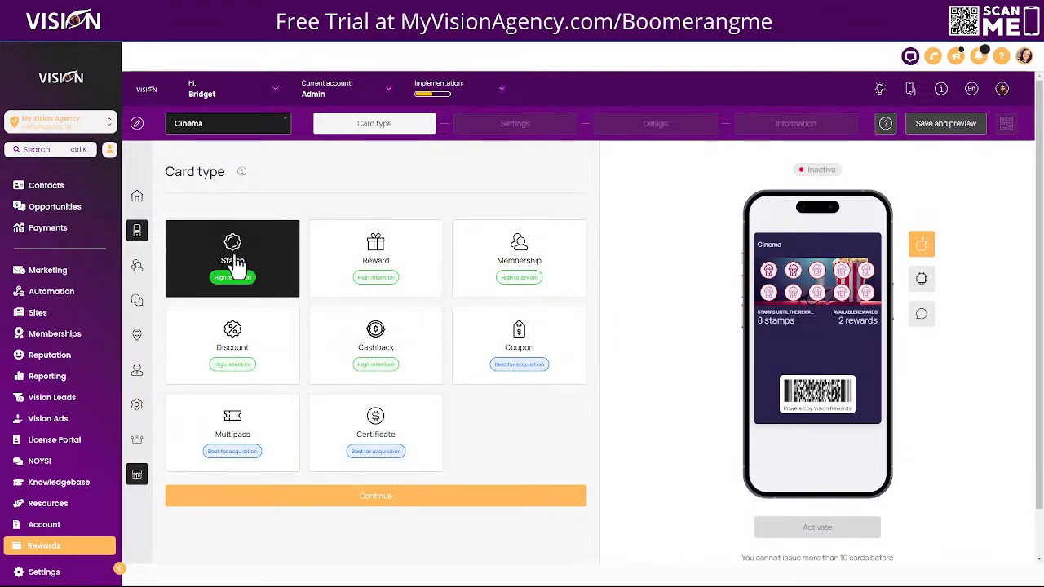
click(378, 499)
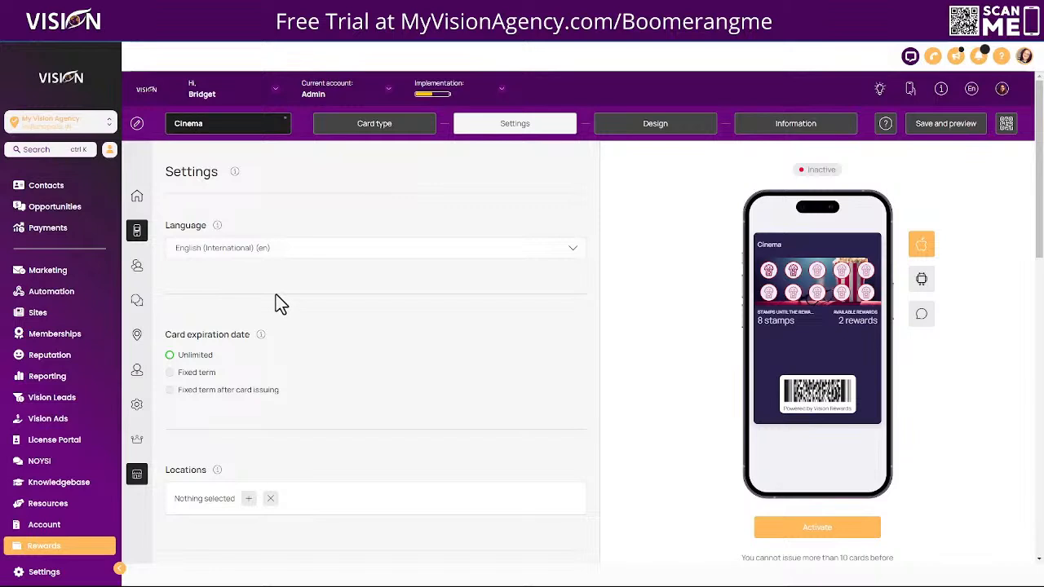
Add two Text fields to the card issuing form in the card's settings.
scroll(276, 288, down, 1)
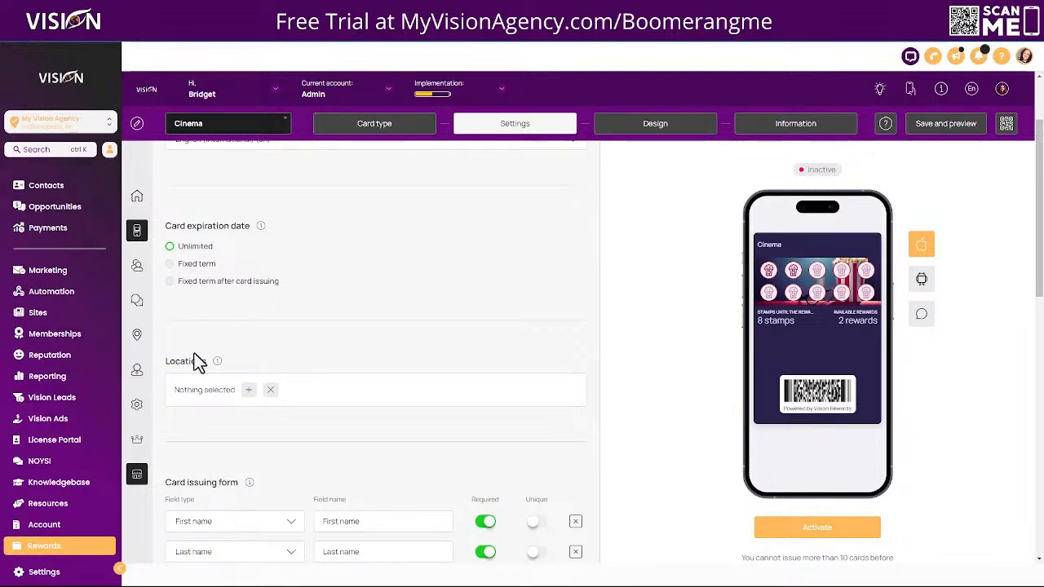
scroll(359, 326, down, 1)
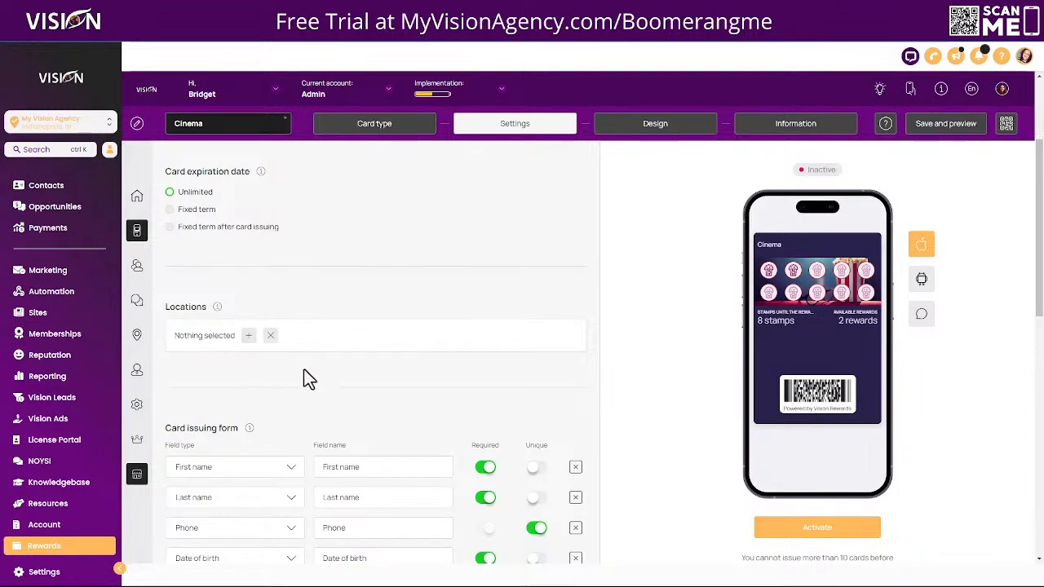
scroll(308, 377, down, 2)
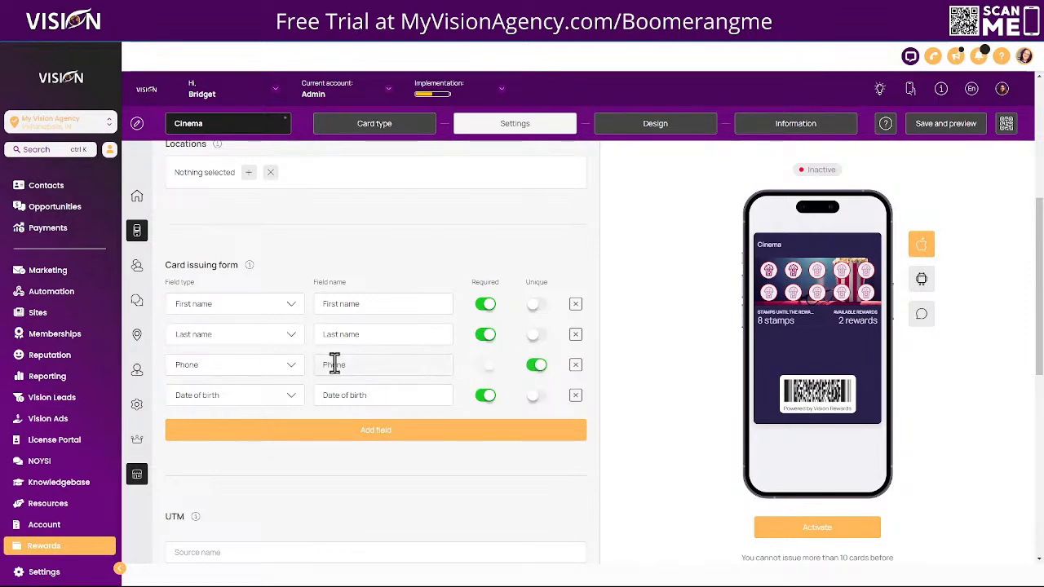
click(376, 447)
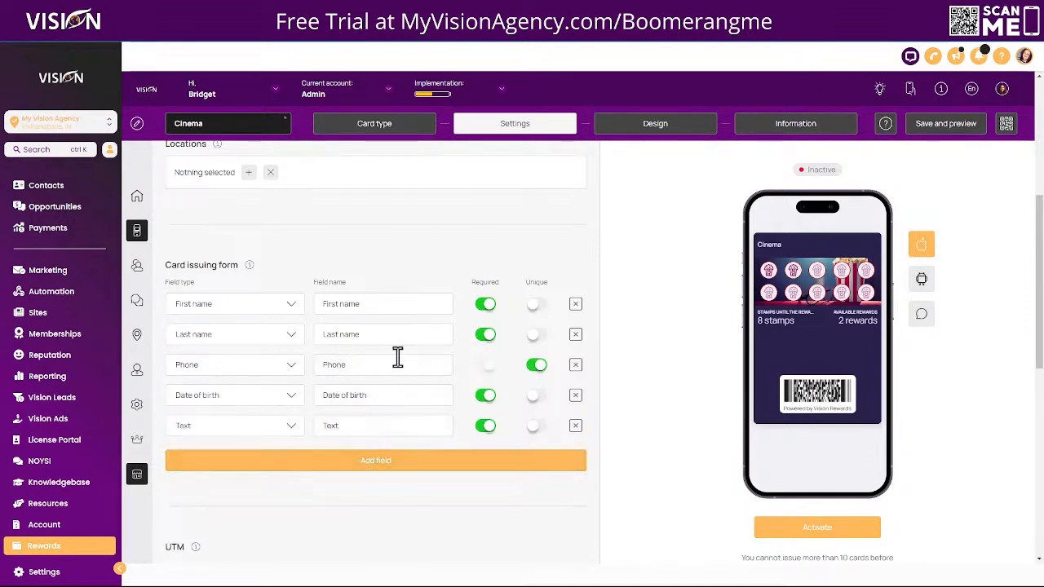
click(377, 461)
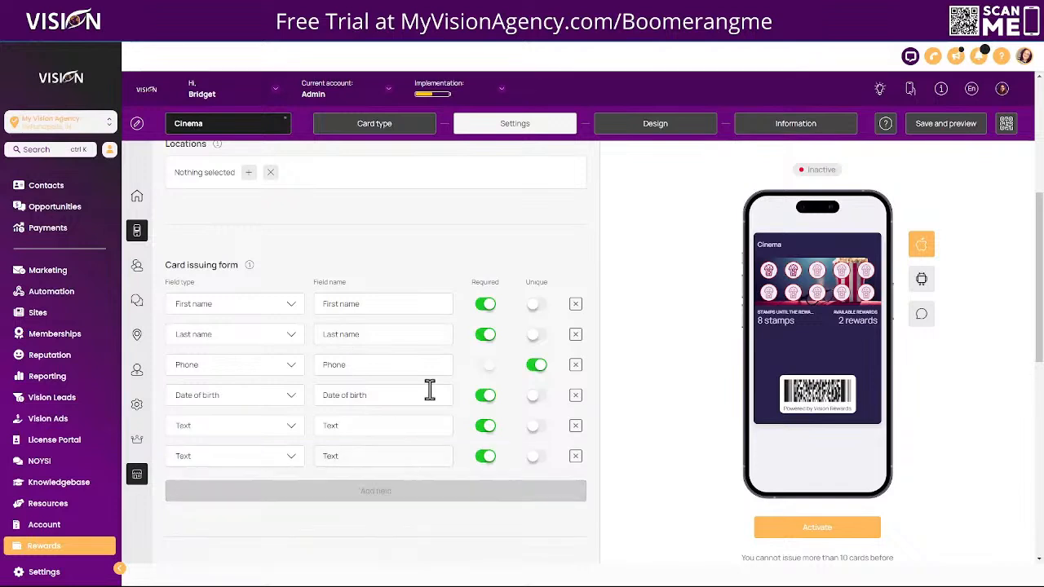
Add a UTM-tagged link with the source name Google.
scroll(277, 350, down, 3)
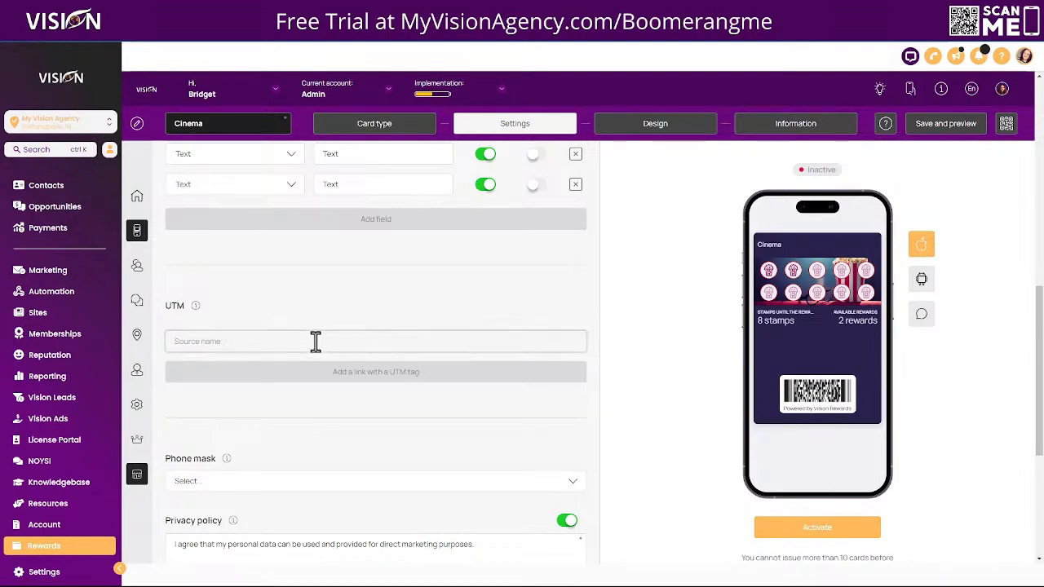
text(Google)
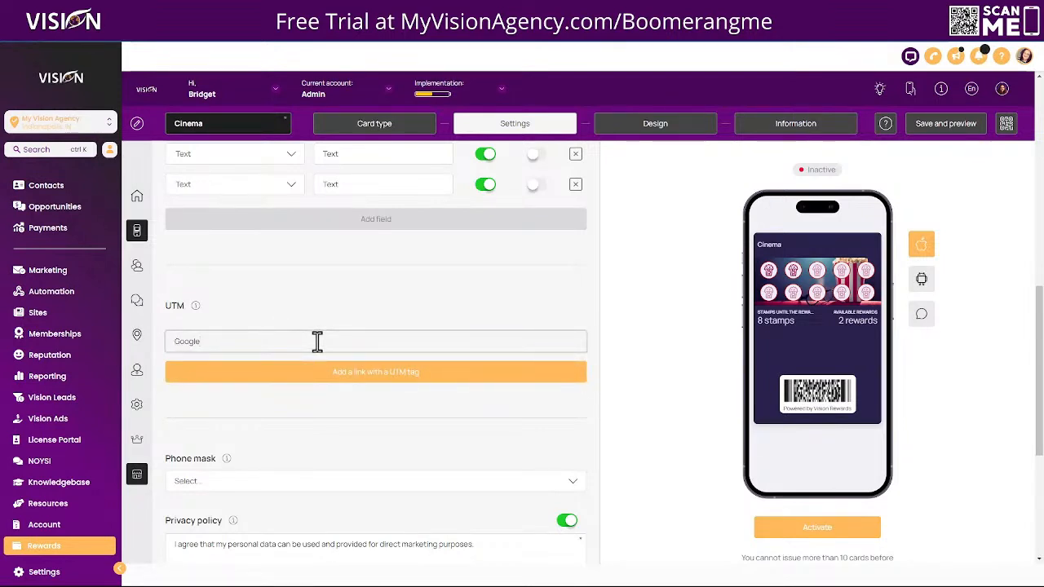
click(330, 372)
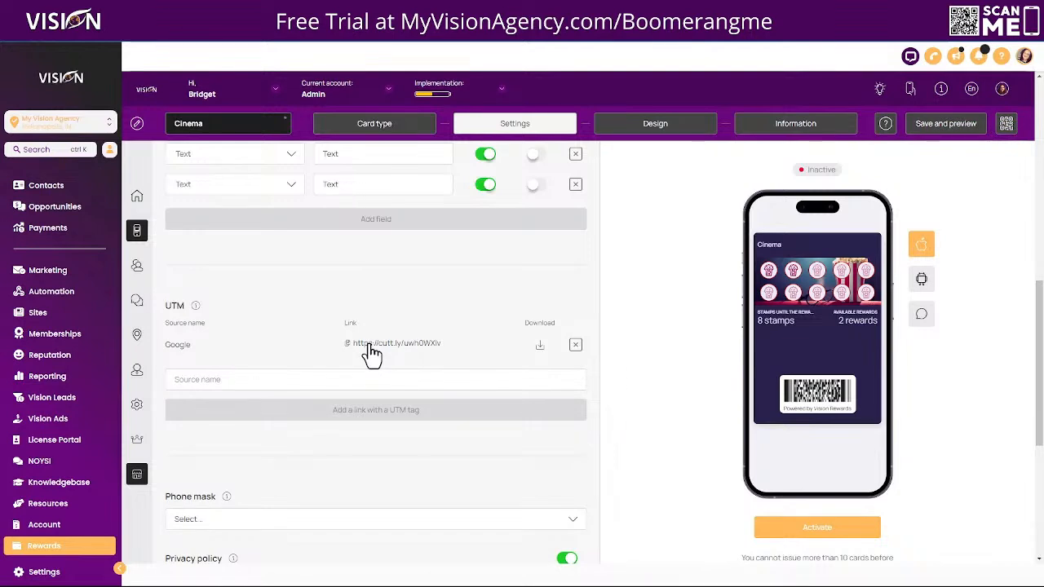
Set the phone mask to United States and continue to the card's design stage.
scroll(361, 445, down, 3)
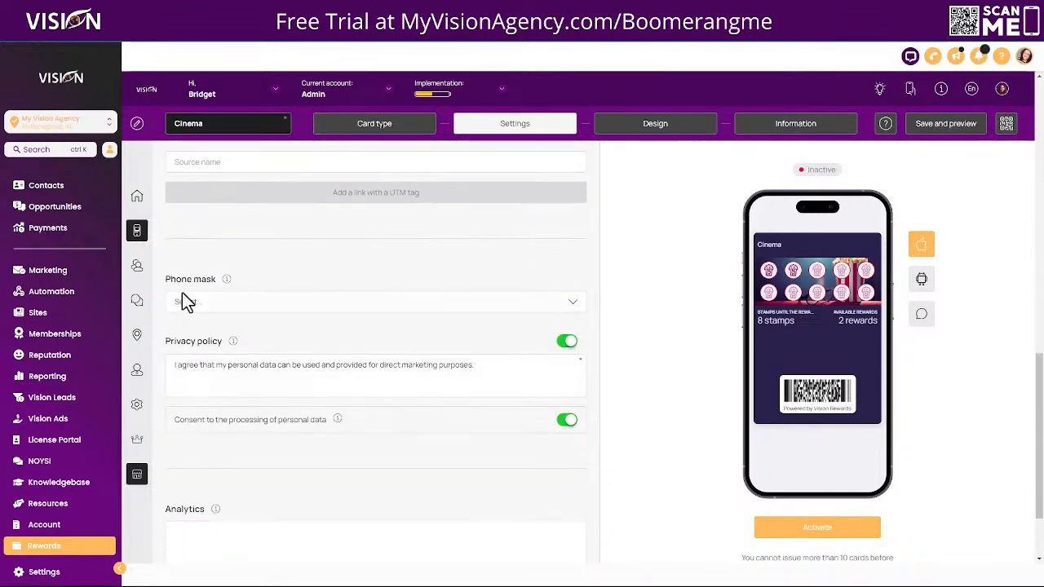
click(189, 302)
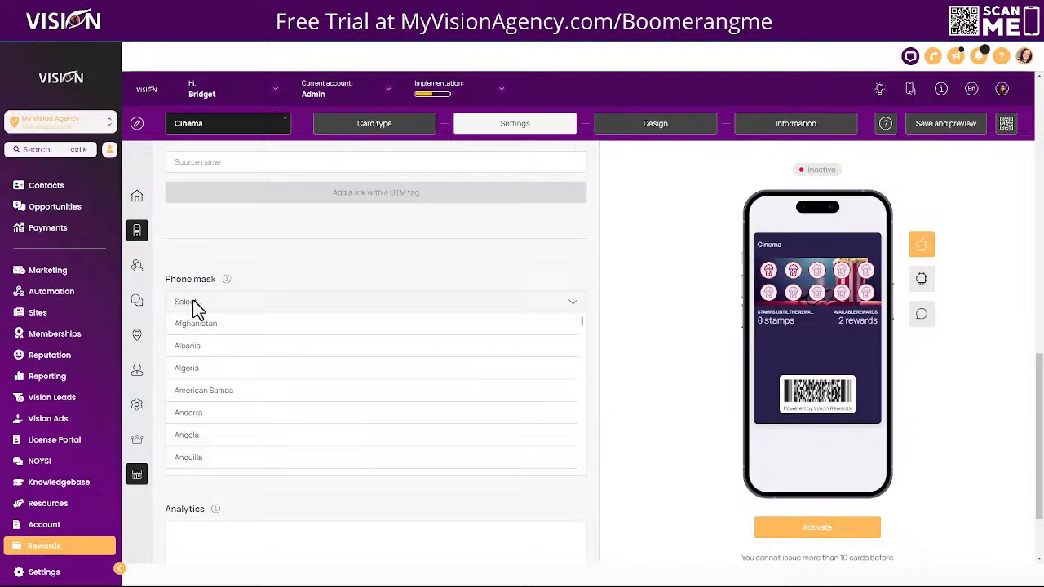
text(unit)
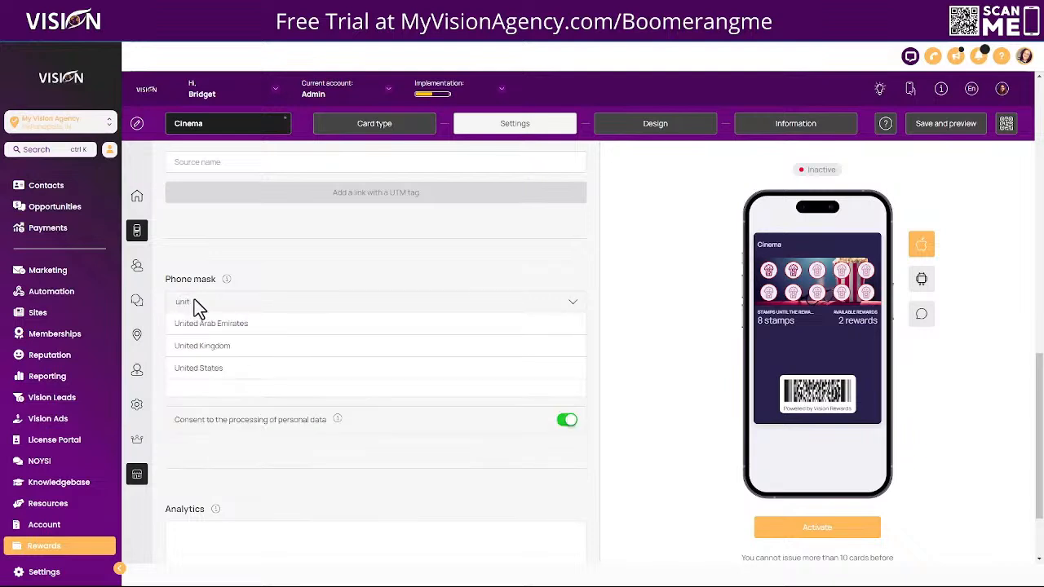
click(192, 368)
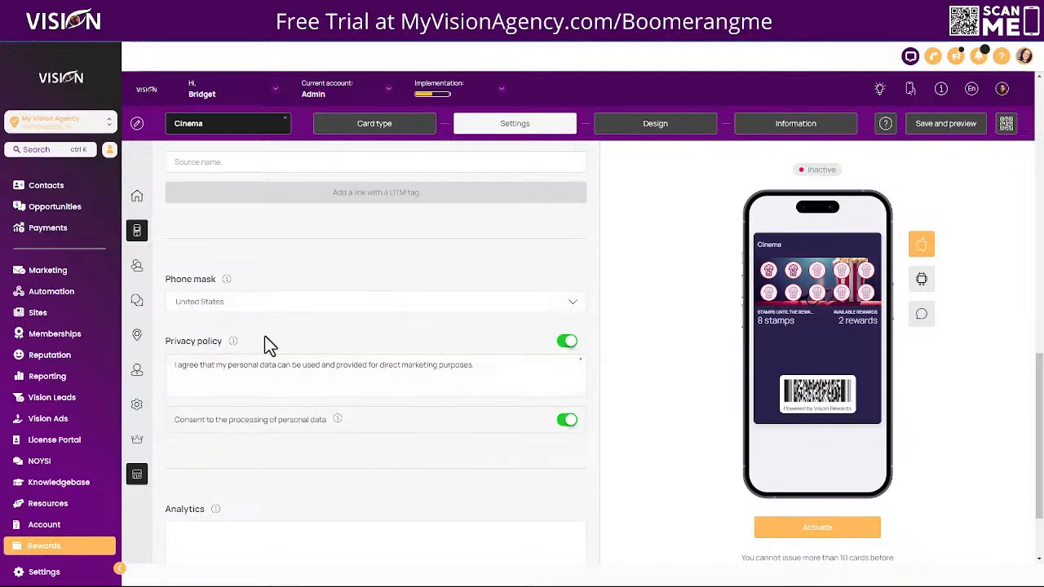
scroll(240, 397, down, 2)
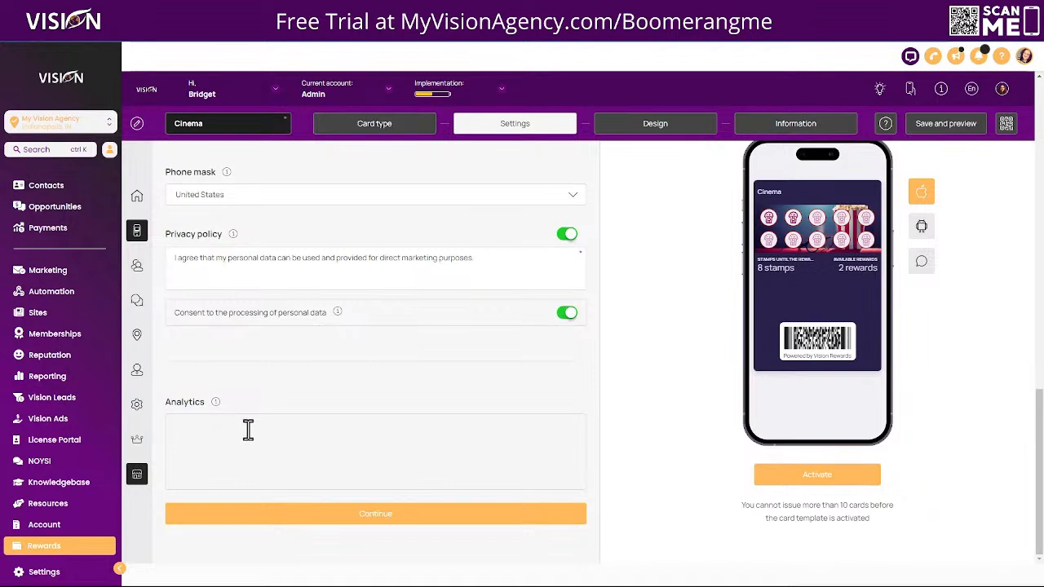
click(376, 519)
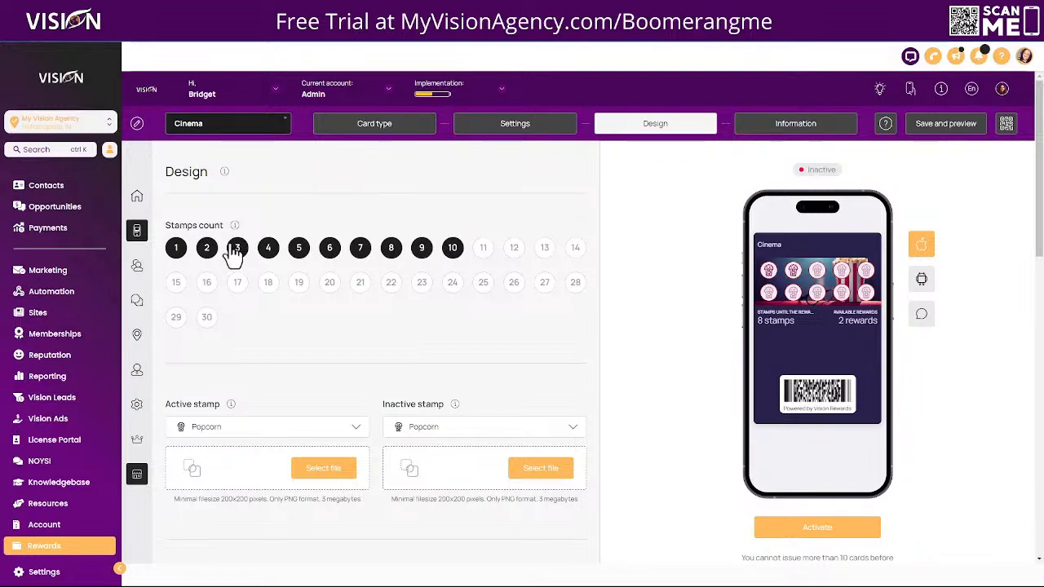
Set the card's stamps count to 14.
click(484, 253)
click(514, 251)
click(544, 252)
click(575, 252)
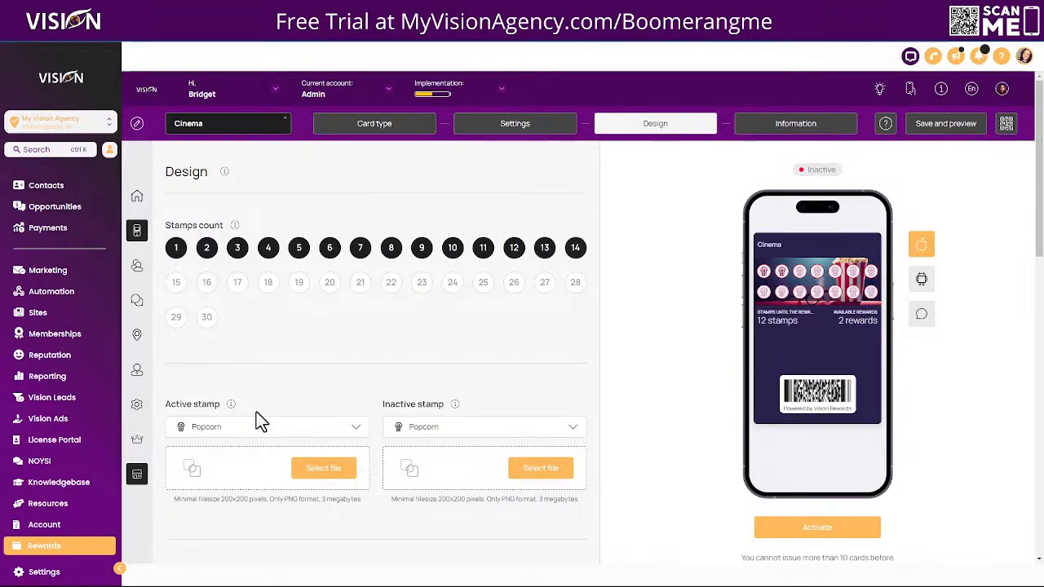
Browse the available icons for the active stamp without choosing a new one.
scroll(224, 307, down, 2)
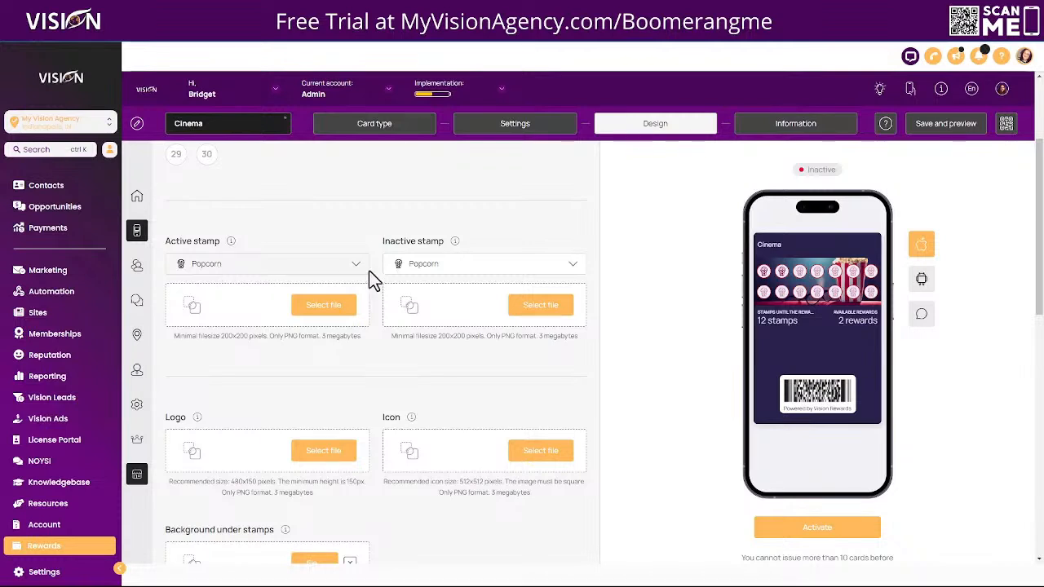
click(220, 268)
scroll(244, 359, down, 5)
scroll(252, 367, down, 8)
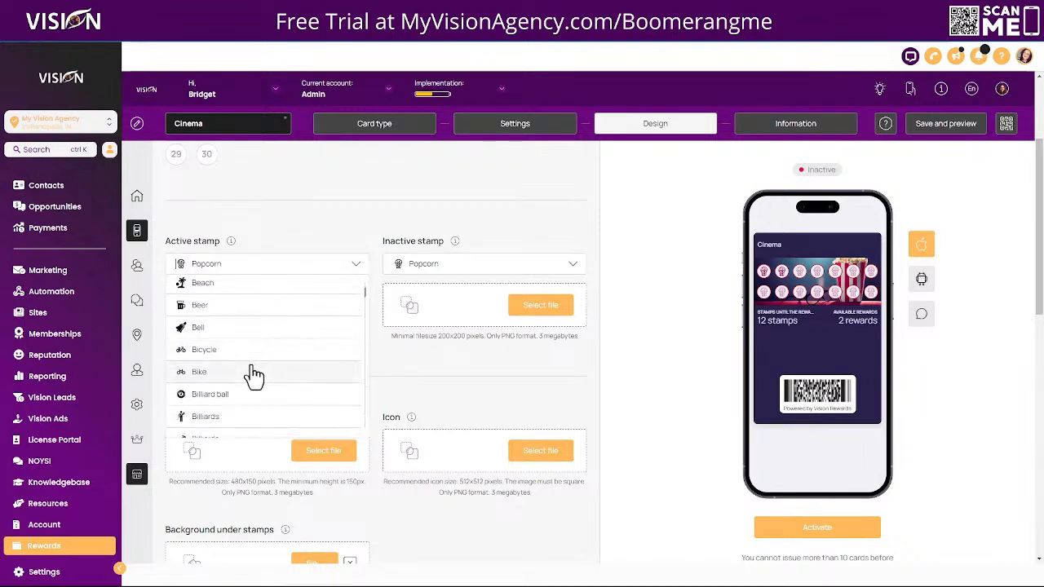
scroll(265, 363, down, 5)
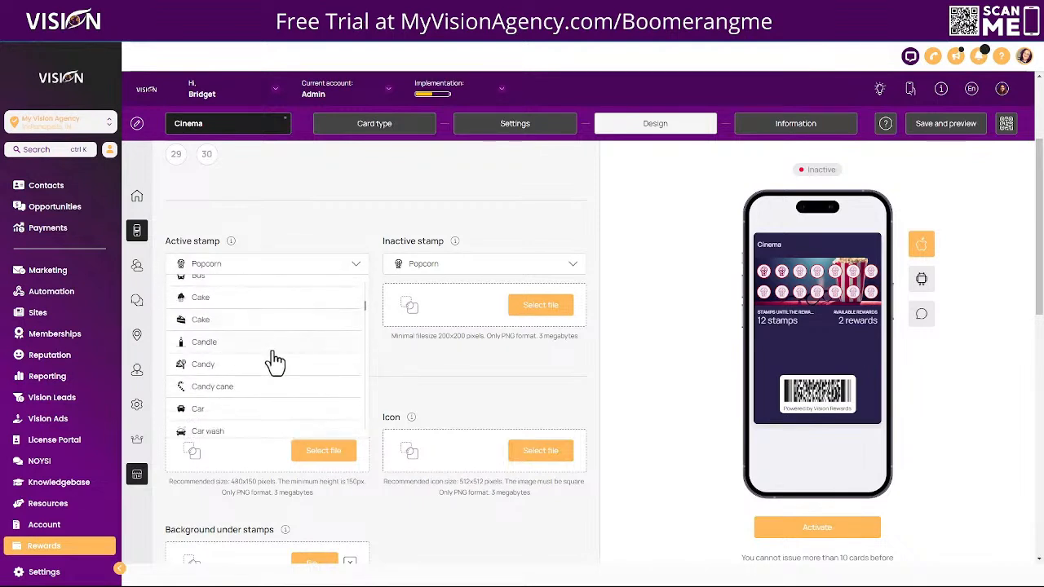
click(297, 220)
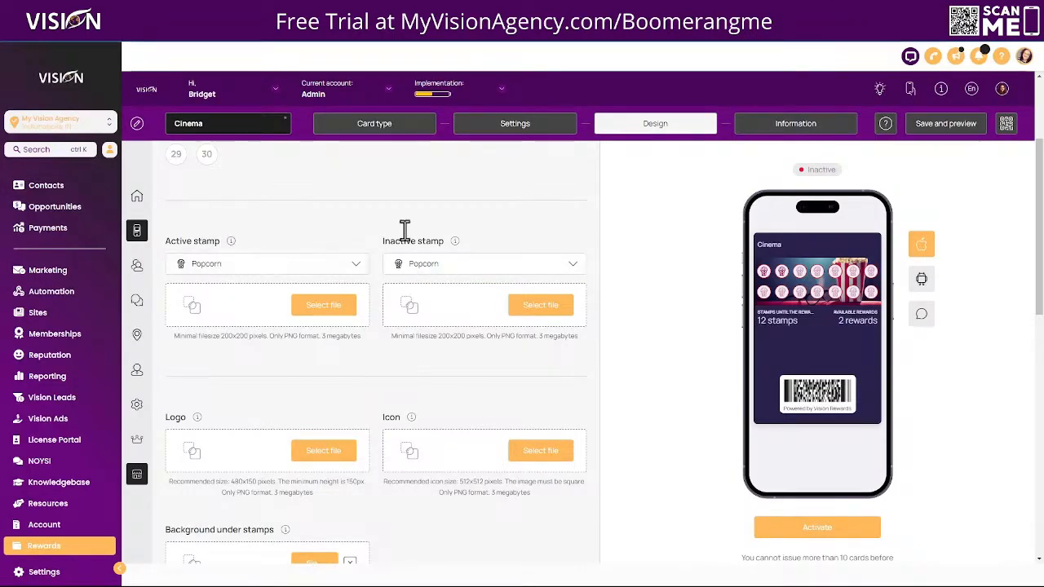
Review the logo, icon and stamp background uploads and the color settings of the card design.
scroll(565, 272, down, 2)
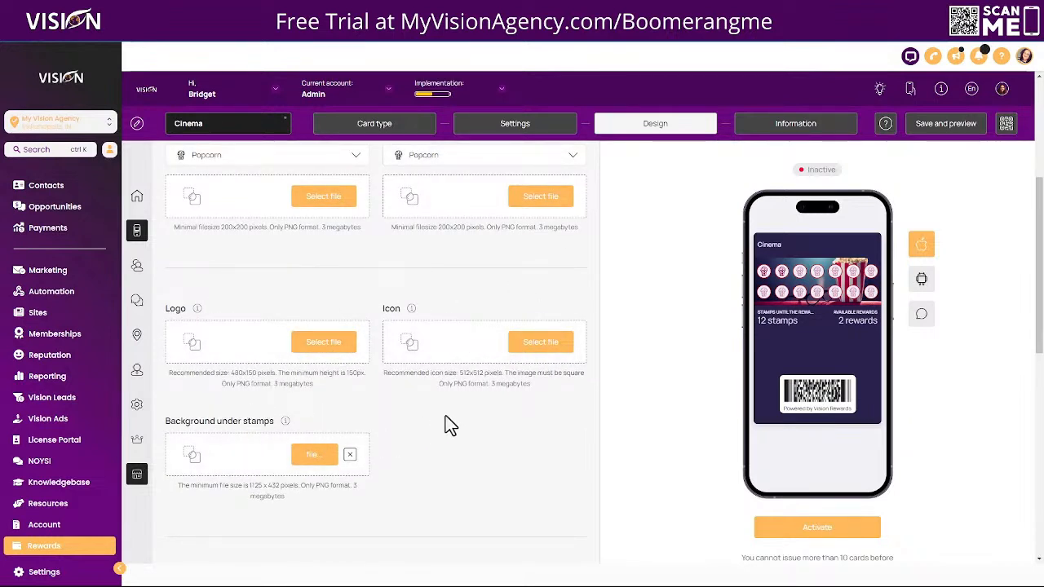
scroll(456, 445, down, 3)
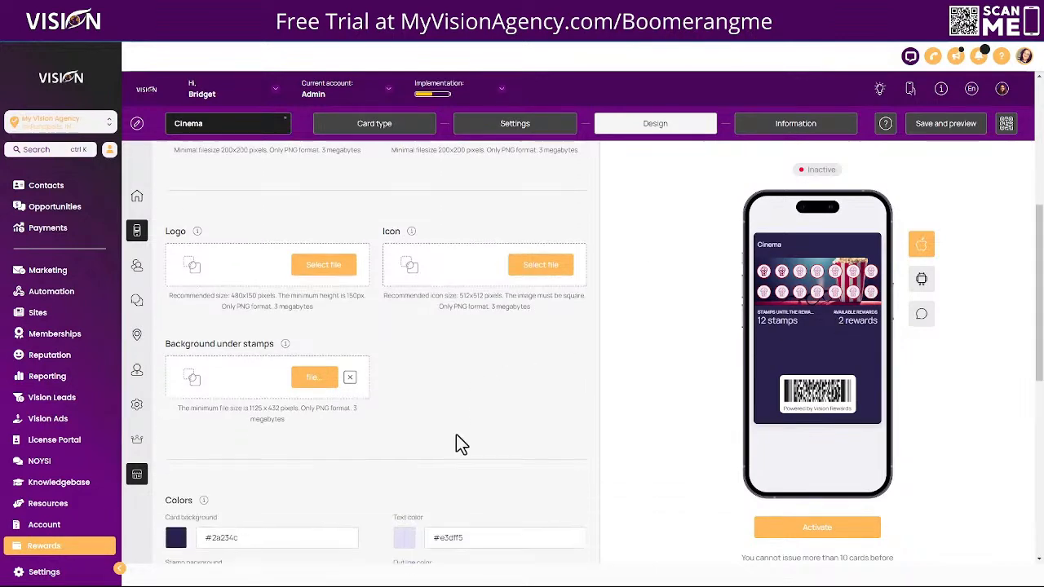
scroll(483, 310, down, 3)
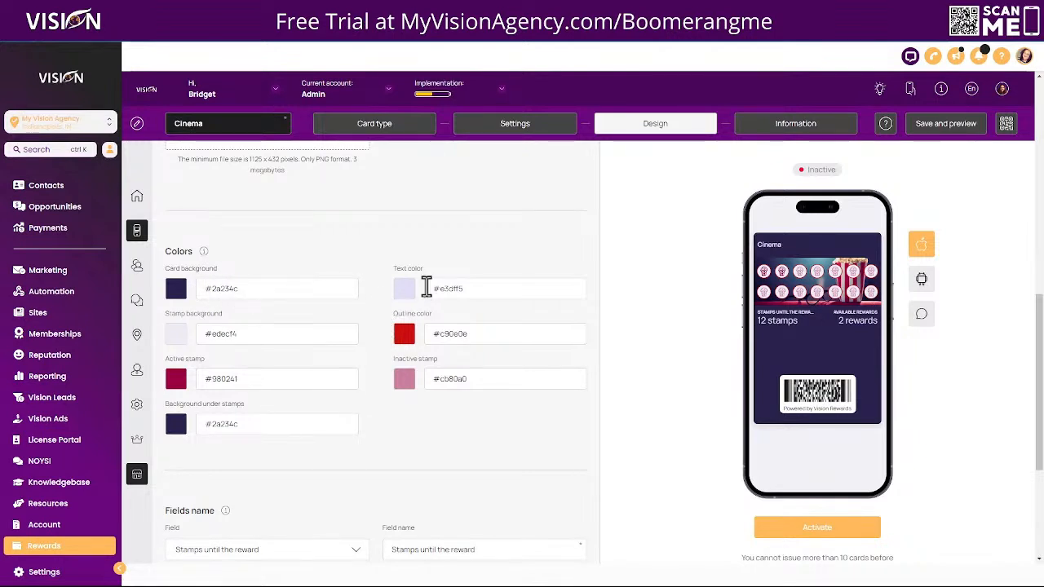
scroll(326, 277, down, 2)
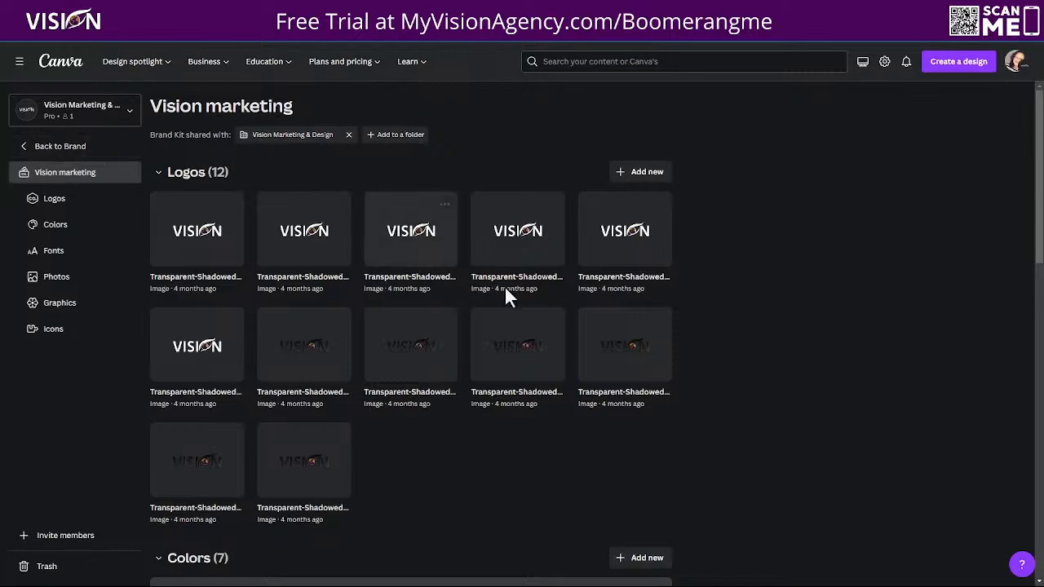
Look up the dark purple's hex code in Canva's Vision marketing brand kit and return to the card's color and field name settings.
scroll(690, 309, down, 4)
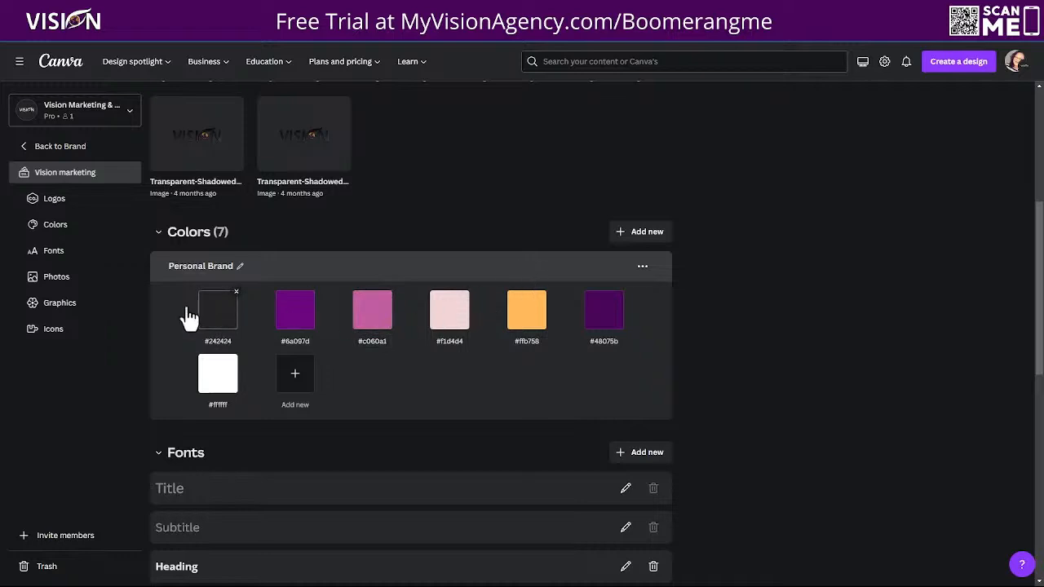
click(604, 318)
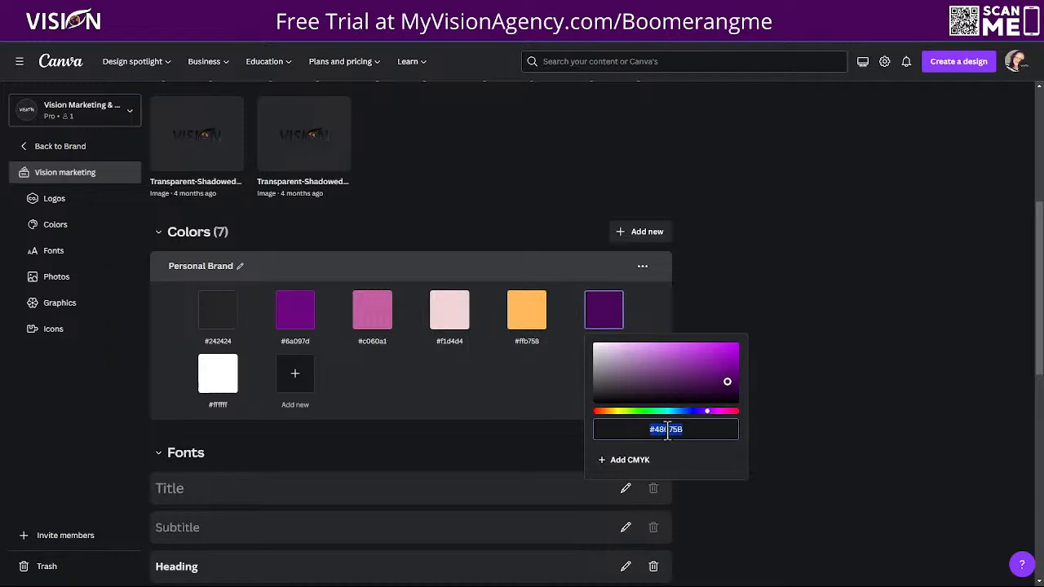
click(549, 139)
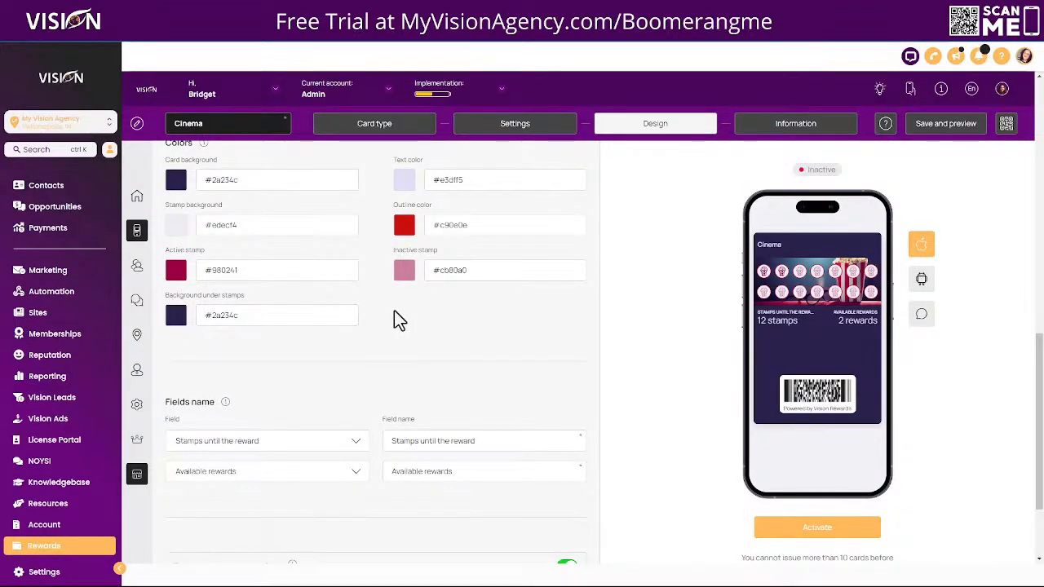
scroll(394, 319, up, 1)
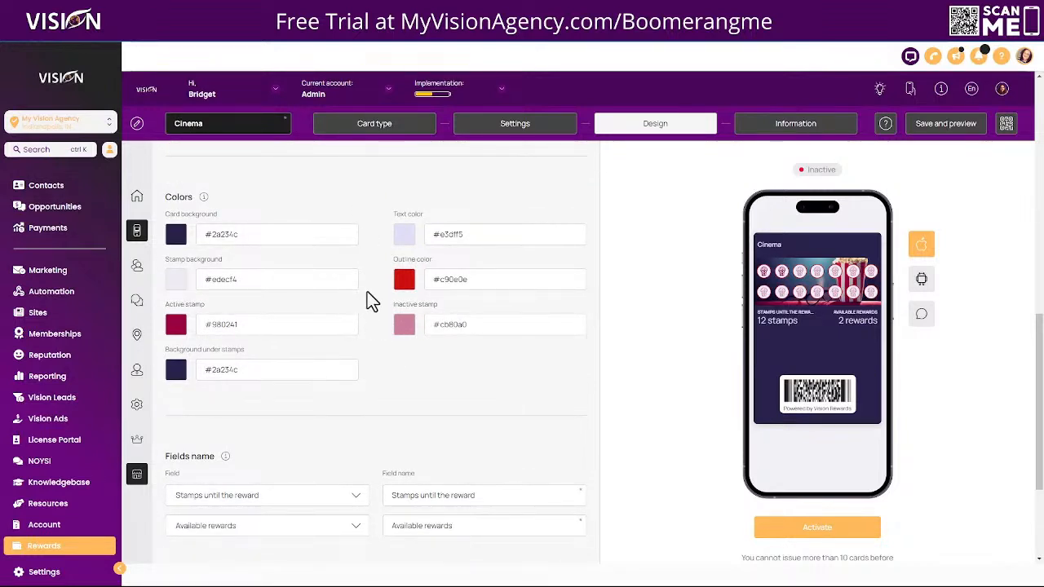
scroll(374, 345, down, 2)
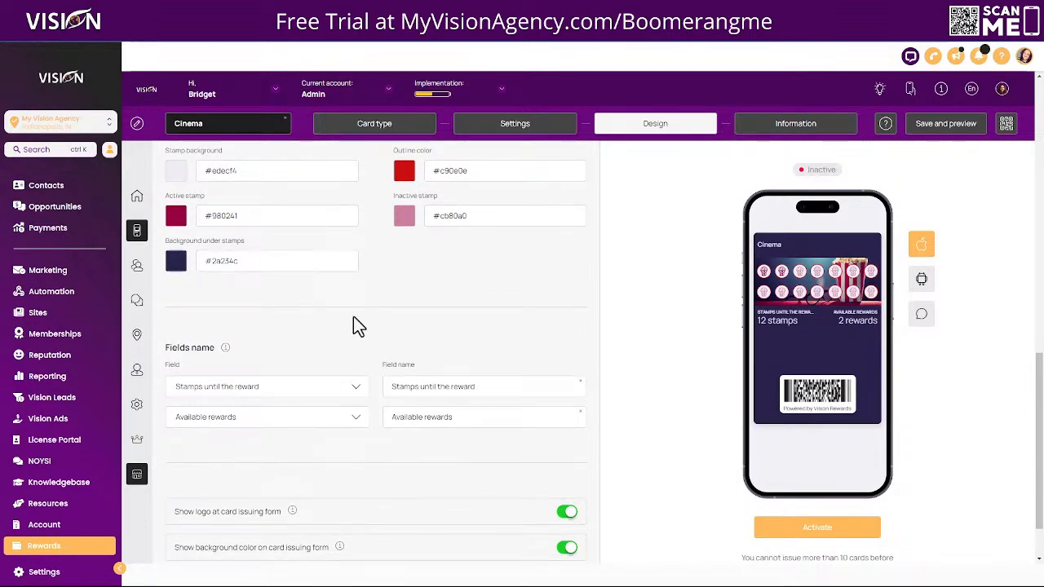
Try Summary stamps count as the first card field, then restore Stamps until the reward.
scroll(280, 304, down, 1)
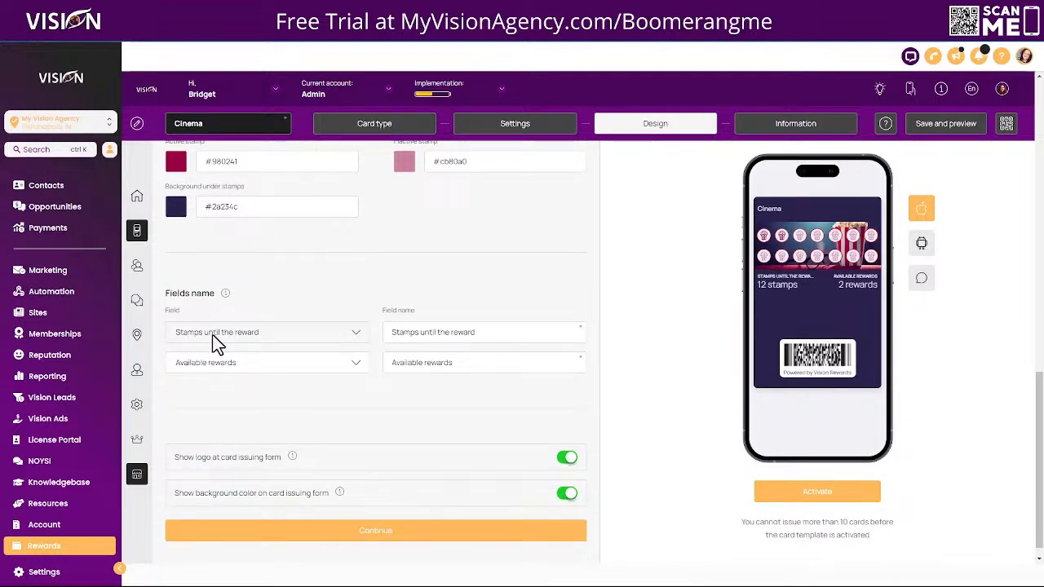
click(218, 334)
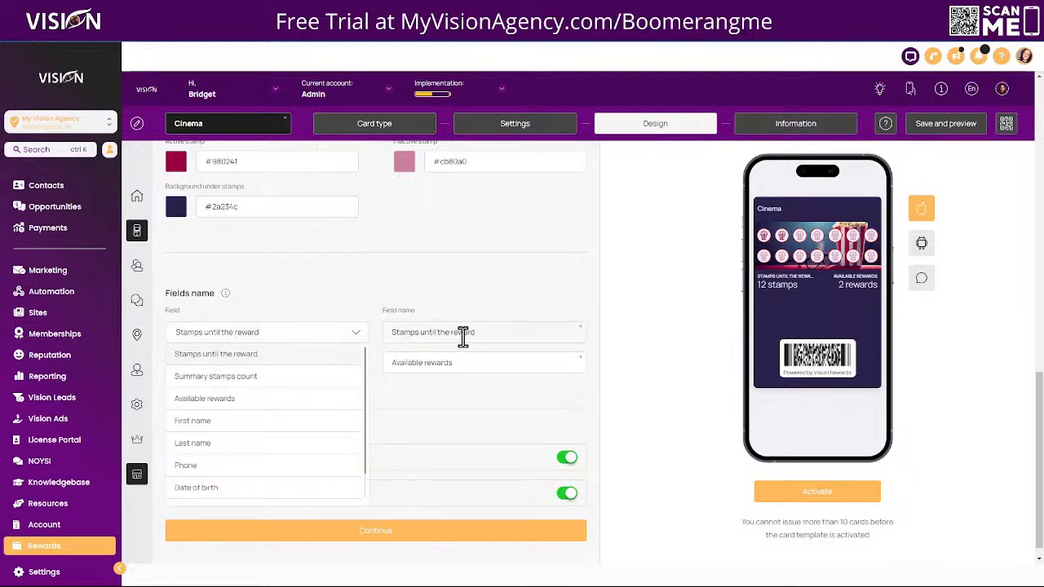
click(204, 377)
drag(531, 333, 392, 335)
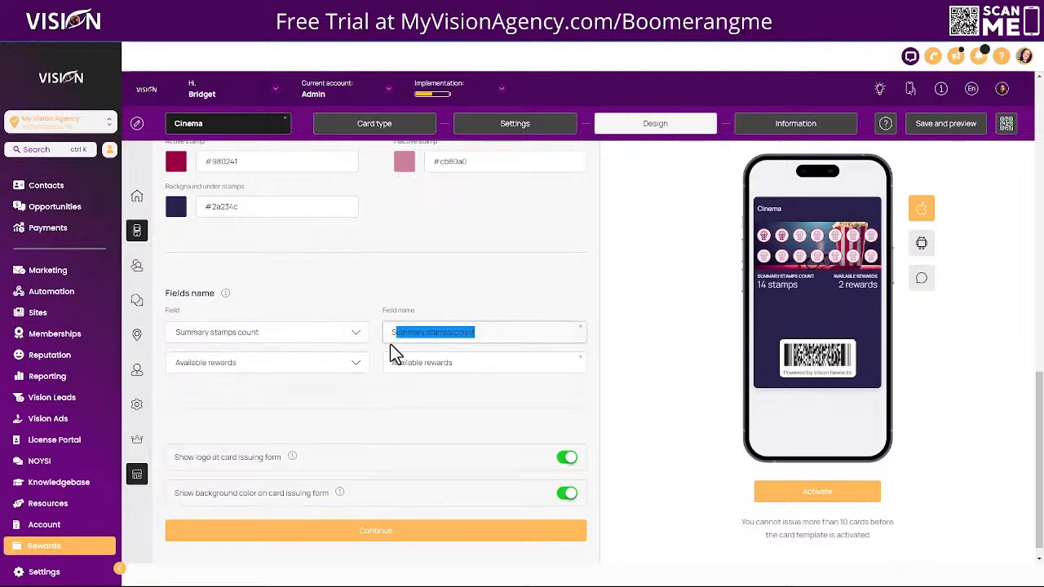
click(278, 337)
click(266, 355)
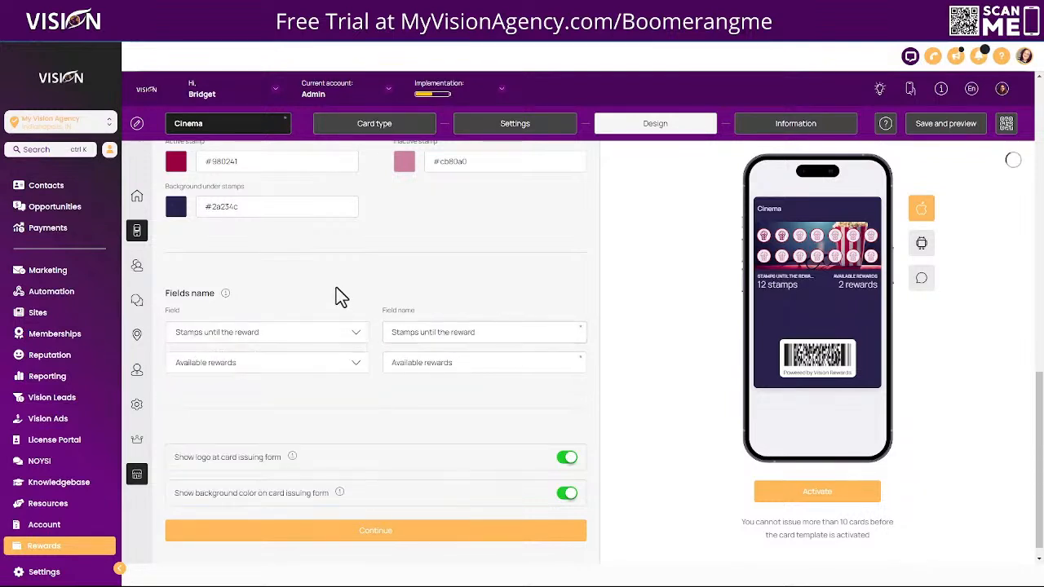
Check the second field's options, keep Available rewards, and continue to the card's Information section.
click(214, 367)
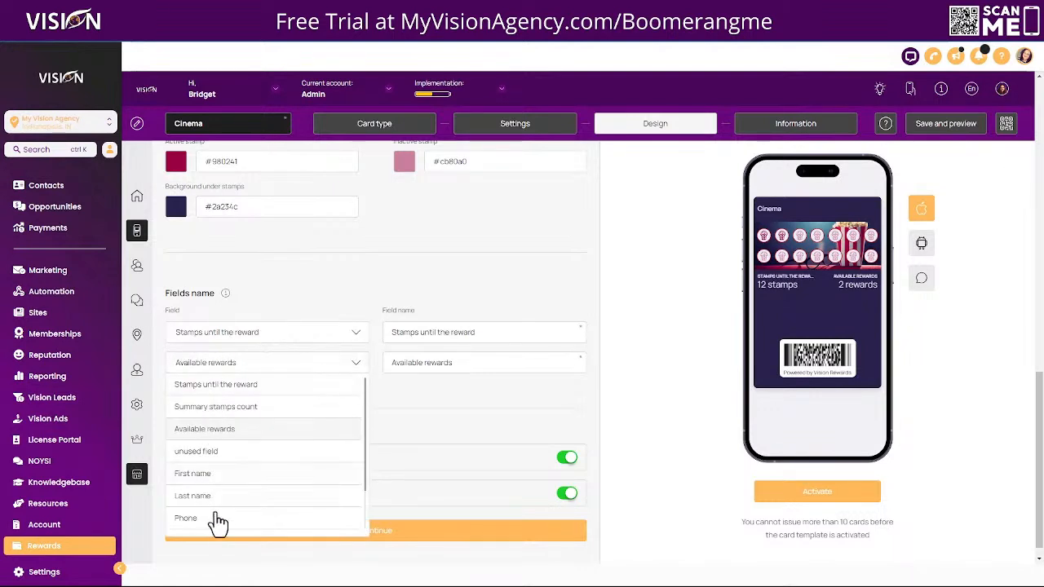
click(314, 279)
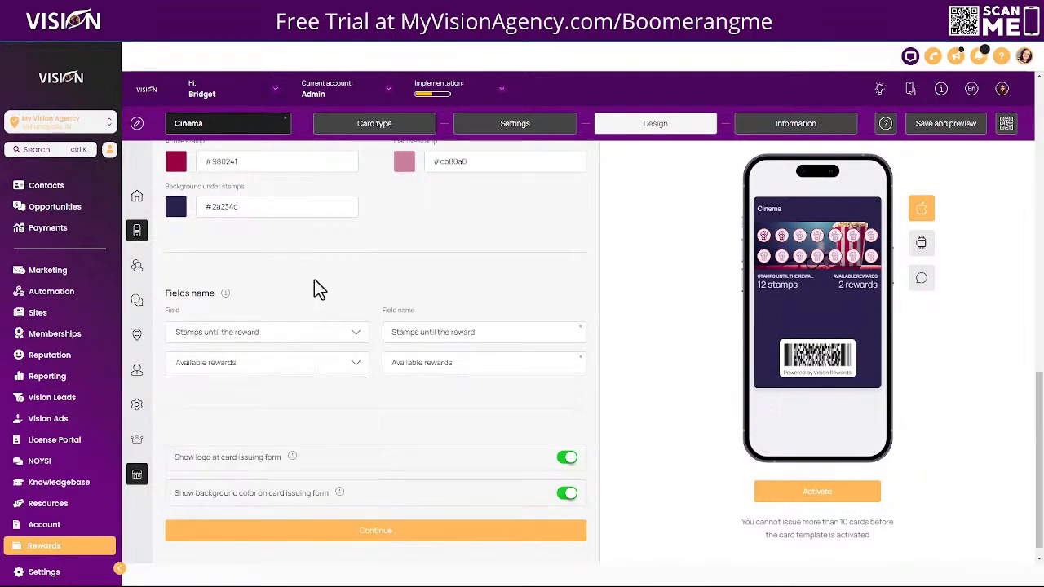
drag(458, 365, 384, 362)
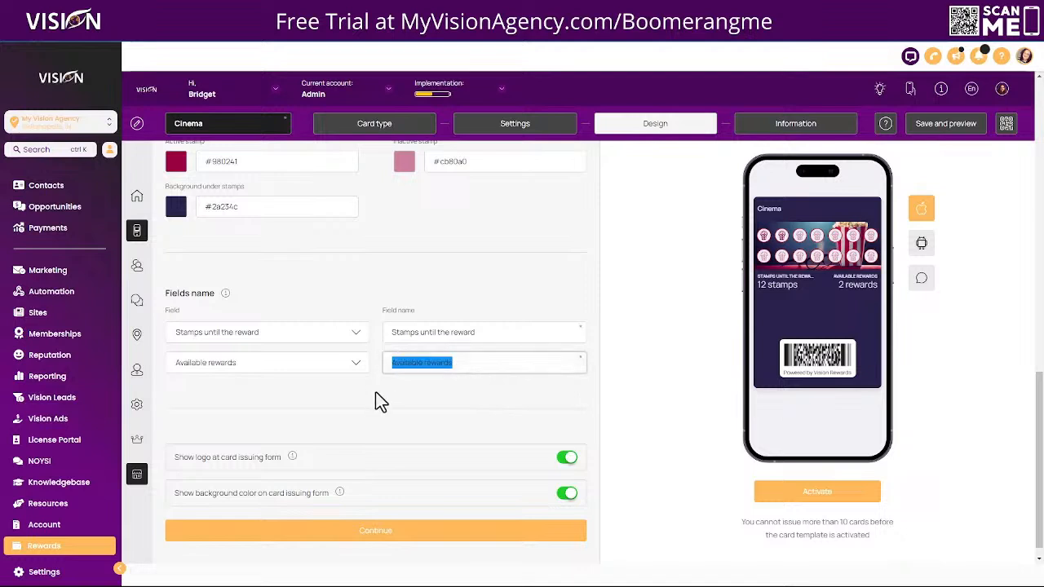
scroll(362, 398, down, 1)
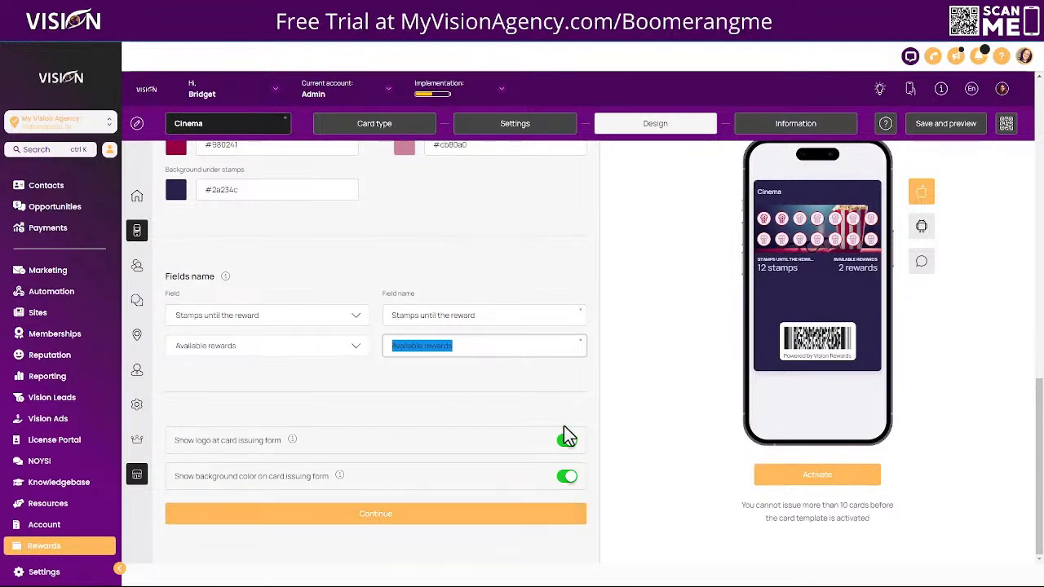
click(376, 522)
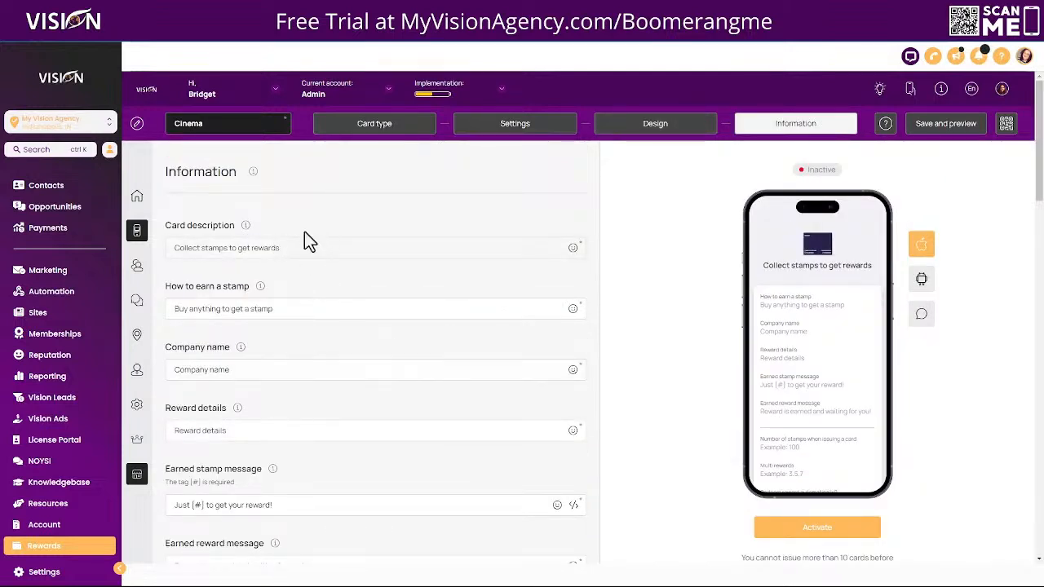
Review the card description, how to earn a stamp, company name, reward details, and earned stamp and reward messages.
drag(285, 251, 191, 252)
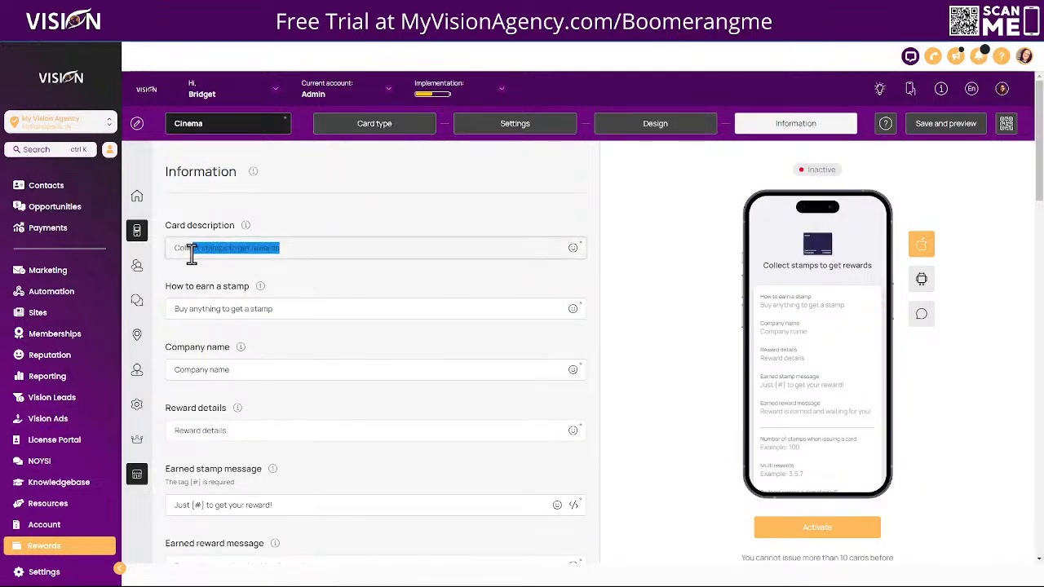
drag(294, 308, 158, 307)
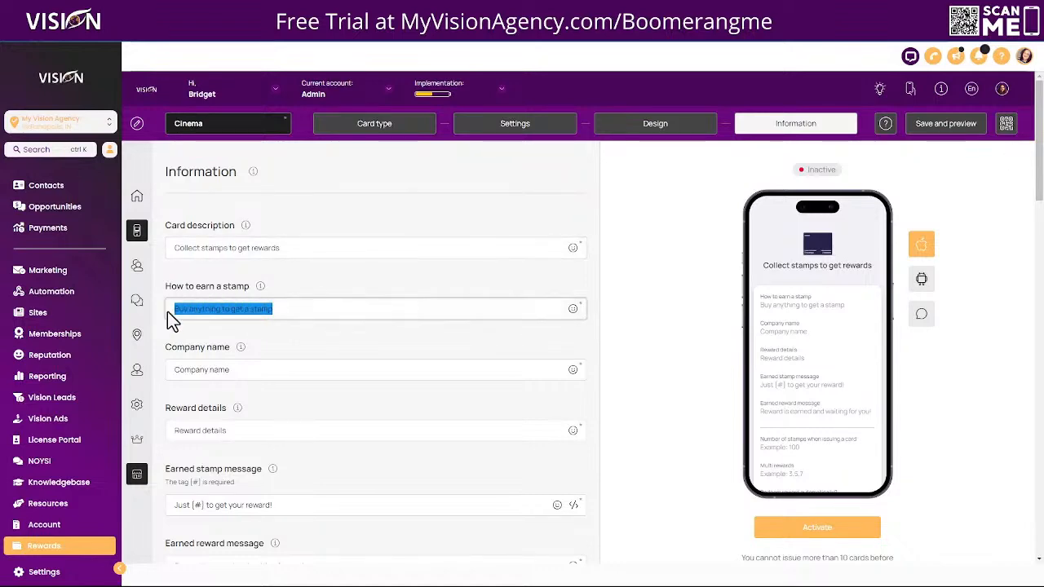
scroll(291, 333, down, 2)
drag(231, 206, 181, 206)
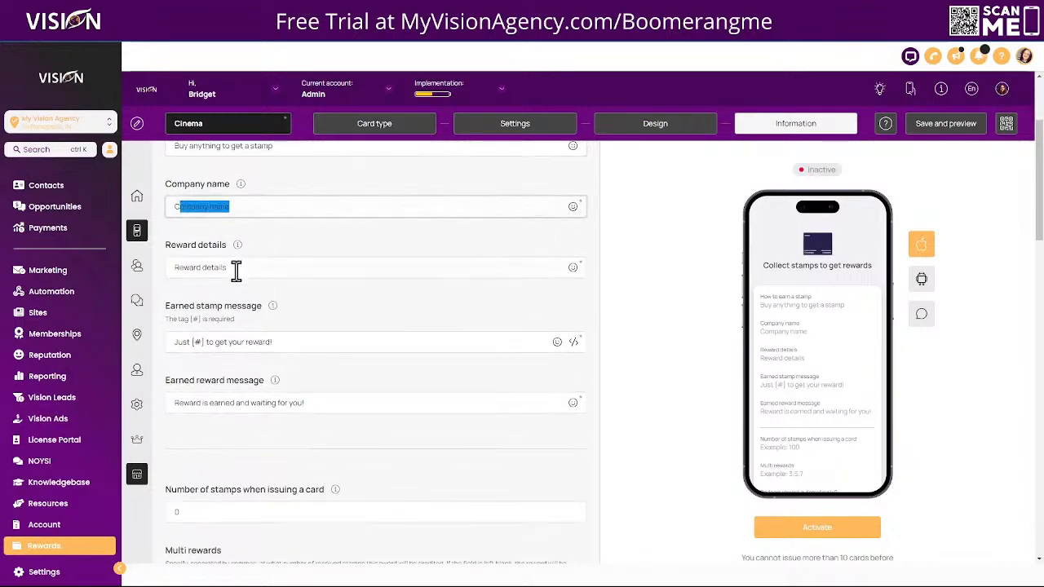
drag(231, 267, 173, 268)
drag(286, 343, 164, 346)
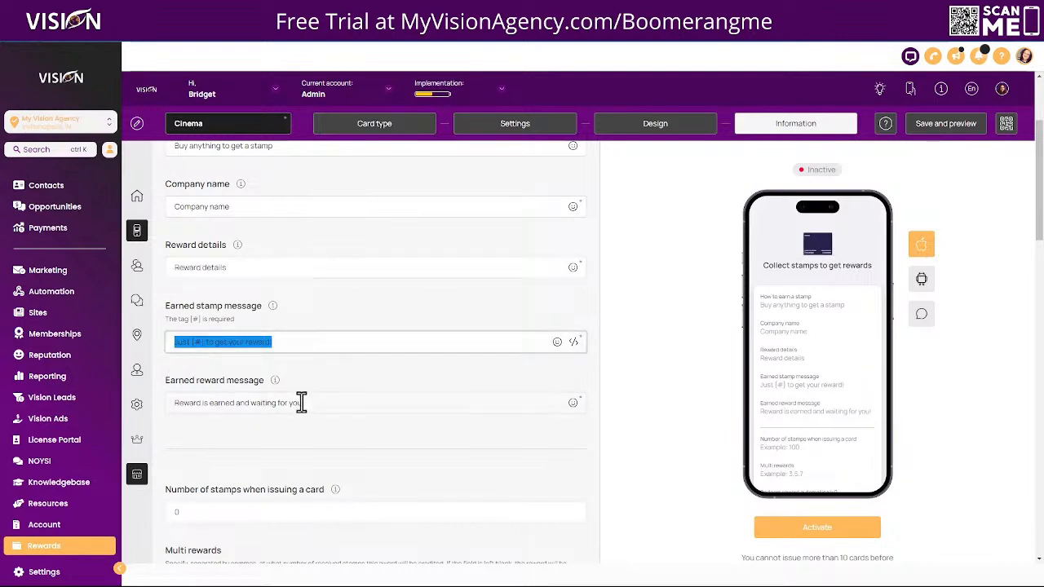
drag(322, 402, 163, 404)
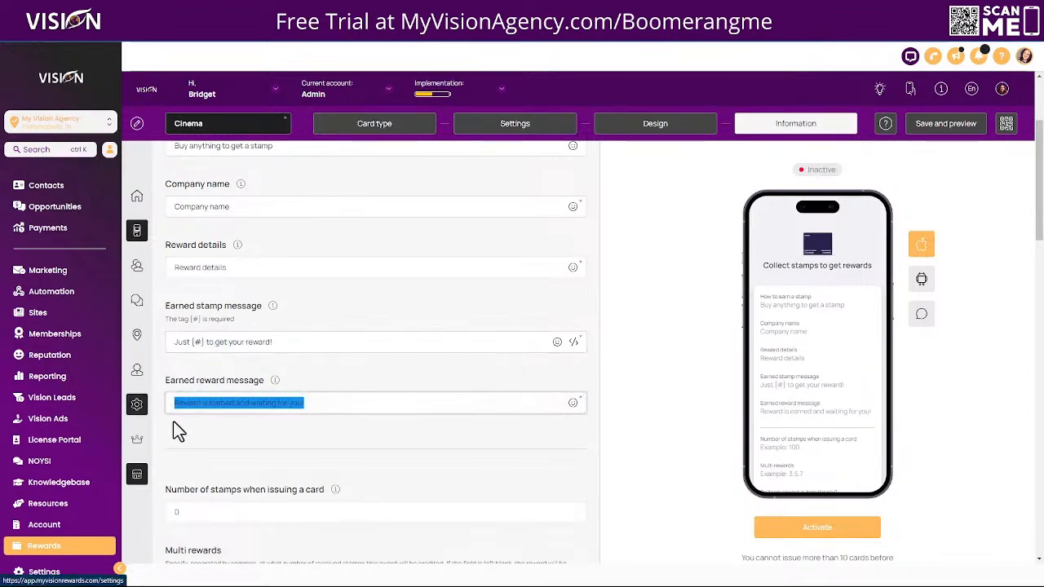
Review the issuing stamps, multi rewards, automatic redemption and referral program settings, including stamp counts for referrers and new customers.
scroll(344, 436, down, 3)
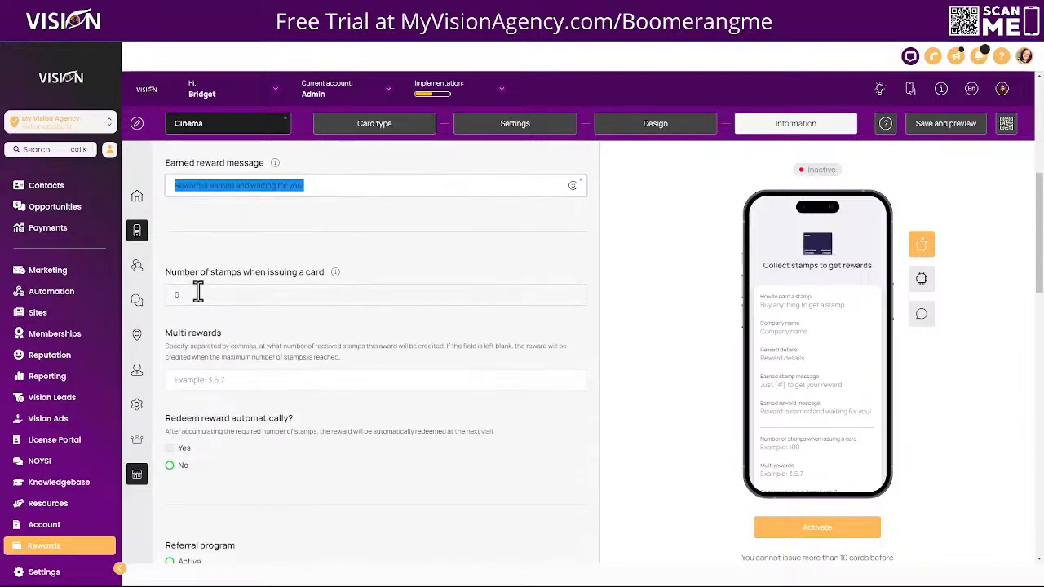
drag(204, 300, 173, 296)
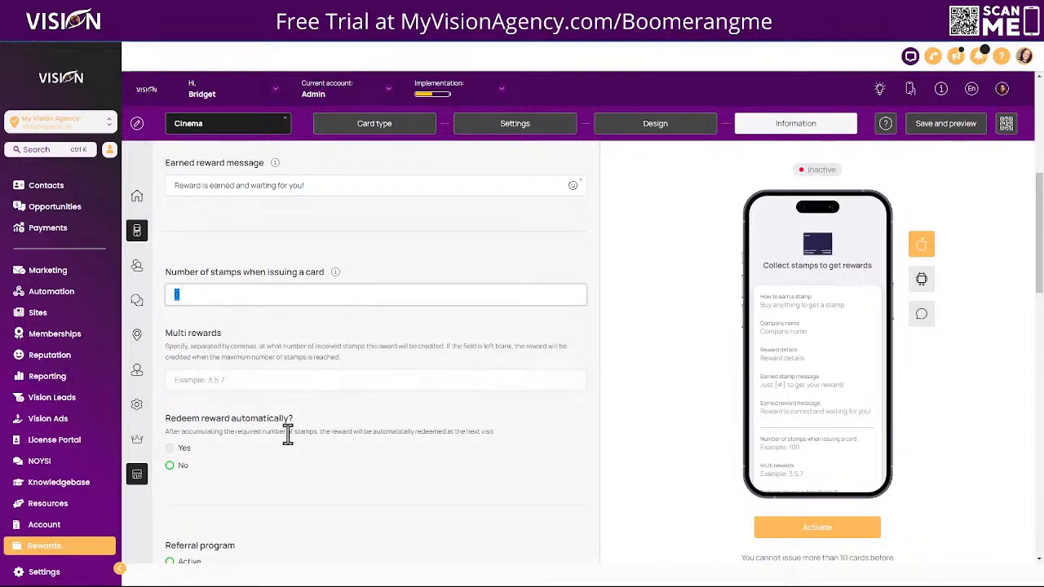
scroll(306, 448, down, 1)
scroll(306, 449, down, 1)
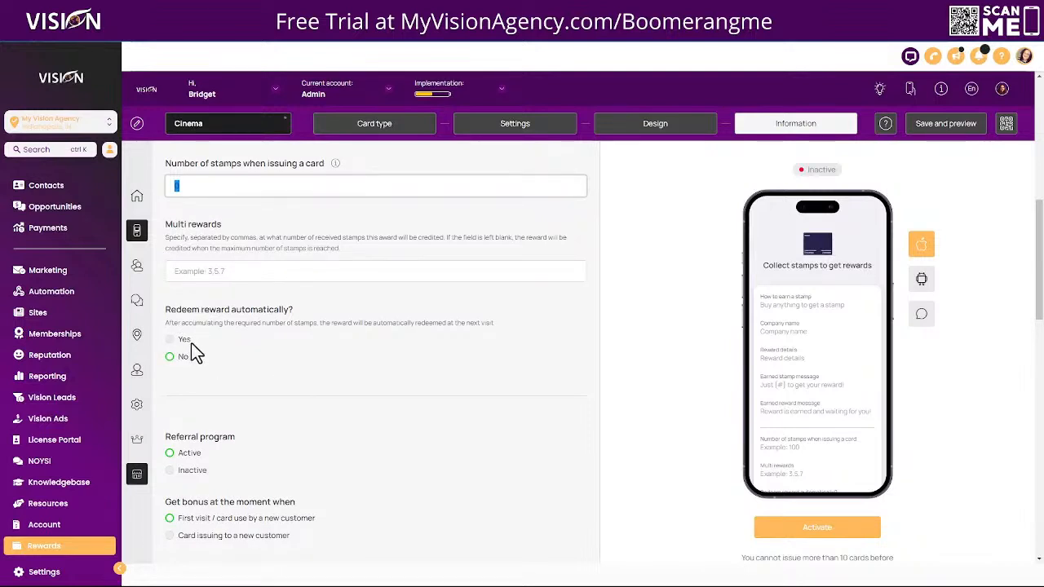
scroll(277, 391, down, 3)
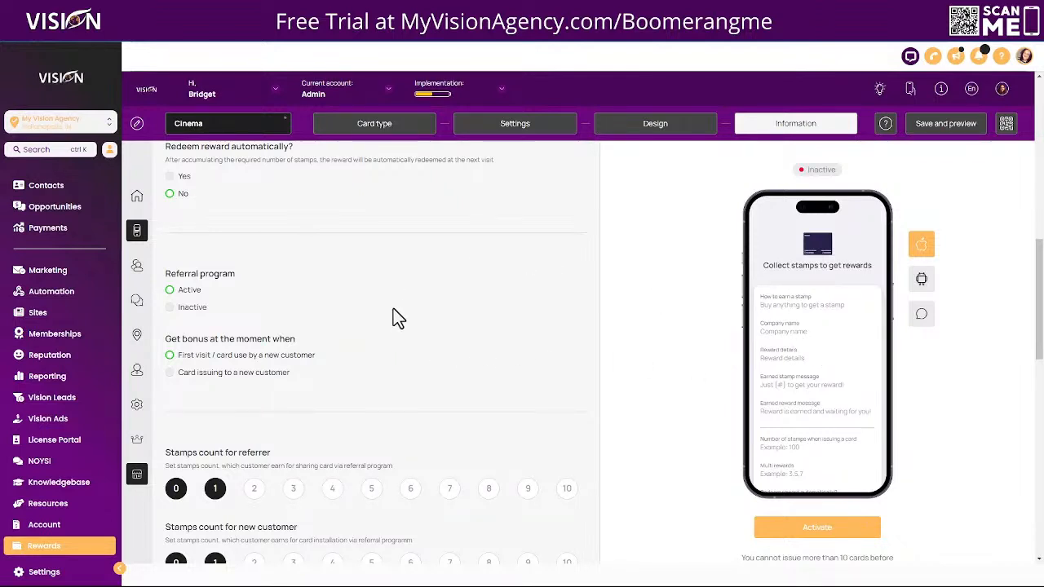
scroll(367, 314, down, 2)
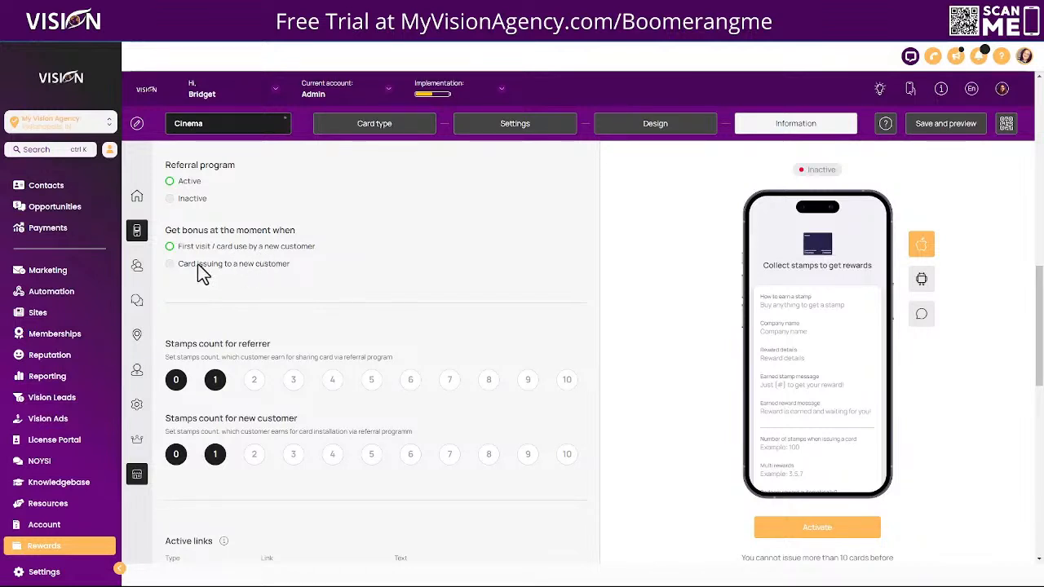
scroll(367, 273, down, 2)
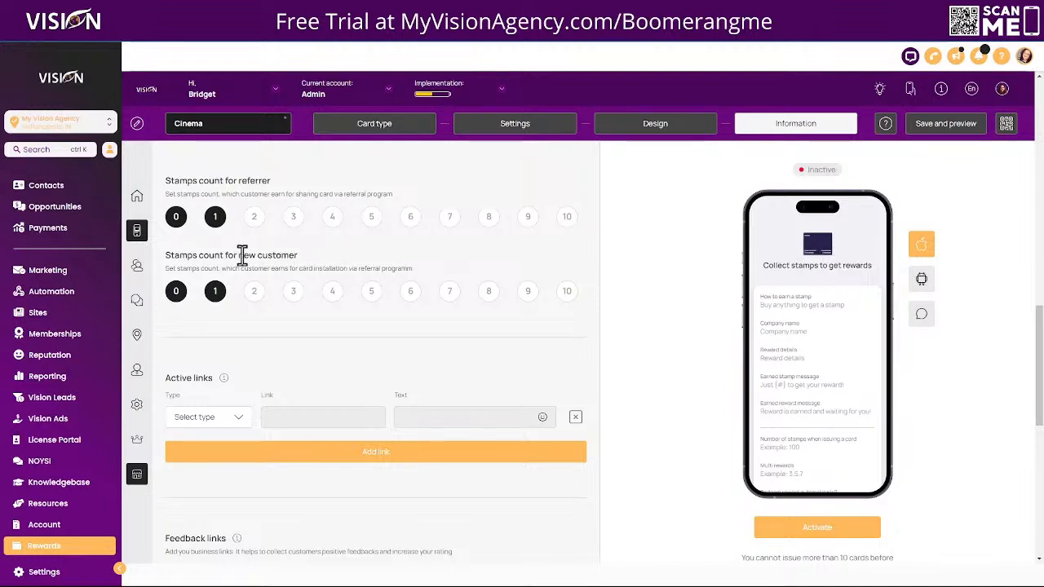
drag(167, 254, 307, 269)
scroll(343, 261, down, 2)
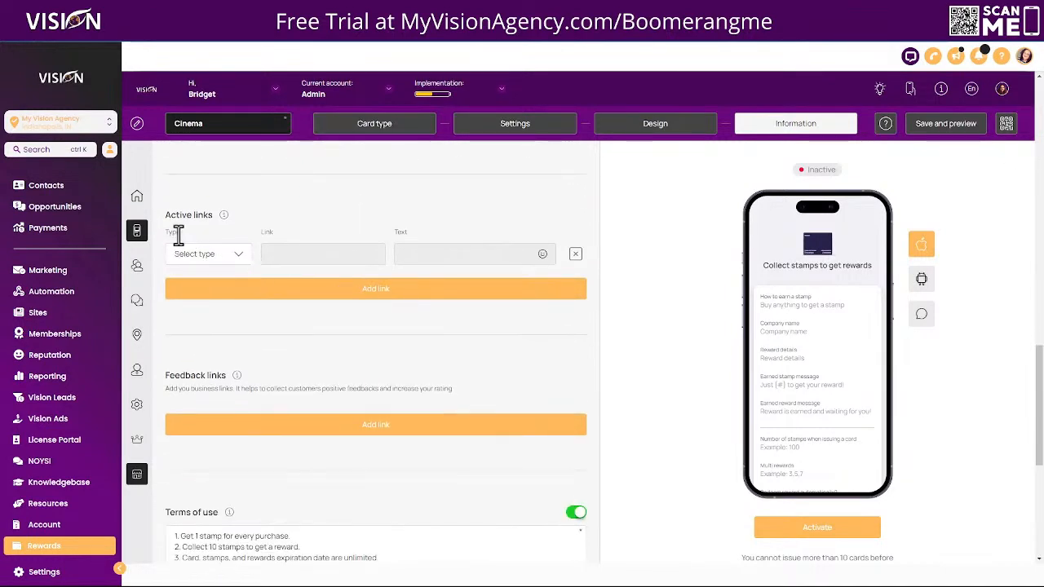
Examine the available active link types, the feedback links, the terms of use and the issuer information fields.
click(217, 255)
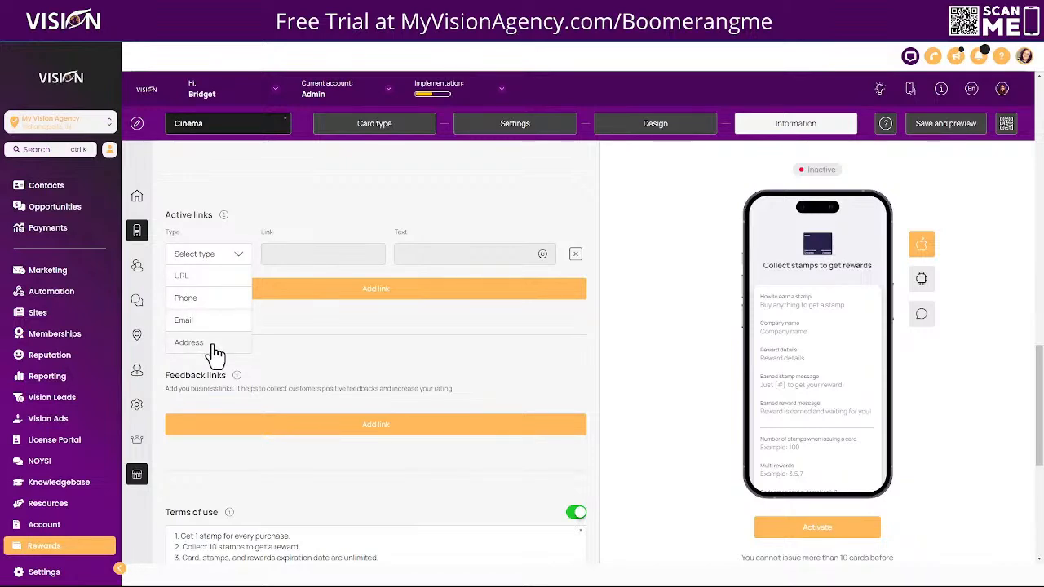
click(300, 191)
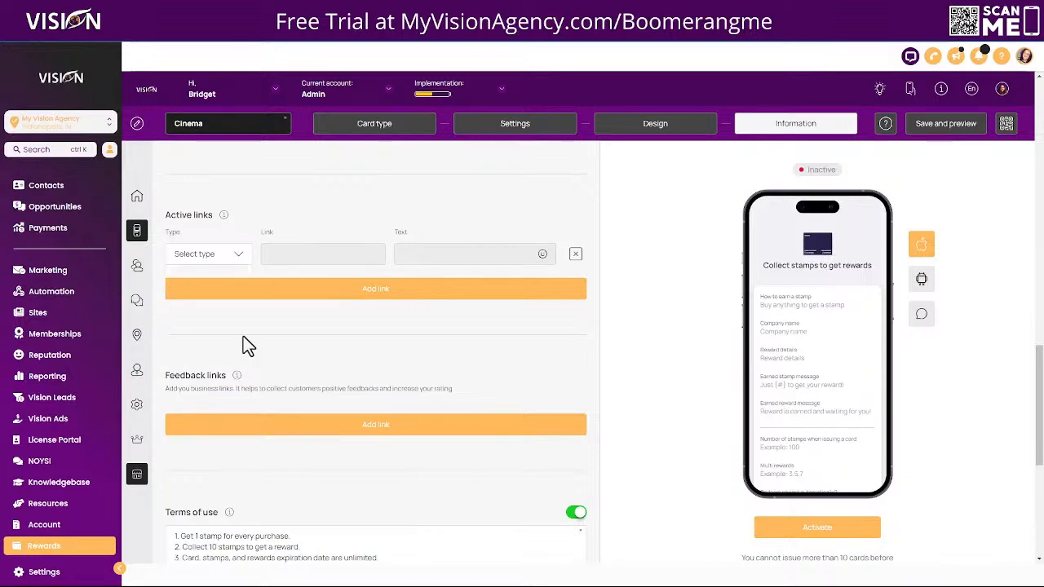
scroll(327, 310, down, 2)
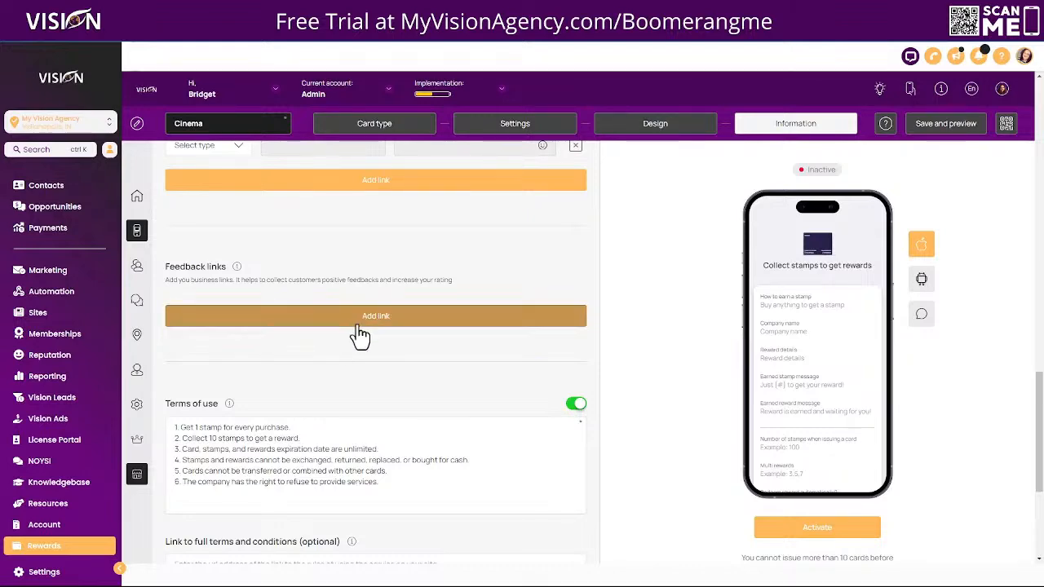
scroll(374, 346, down, 3)
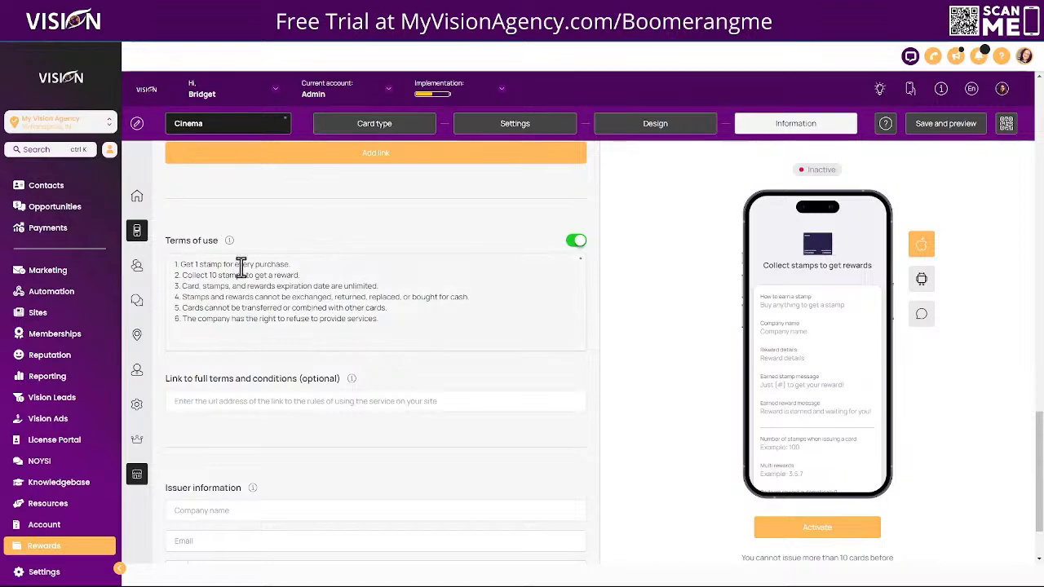
scroll(231, 343, down, 2)
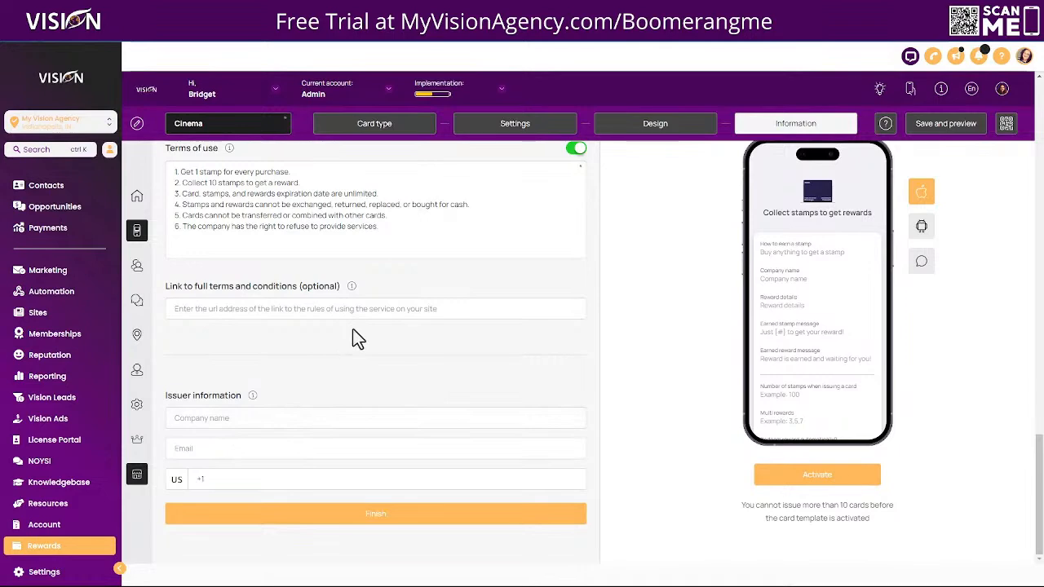
Finish the card setup and copy the link from the card's preview.
click(373, 516)
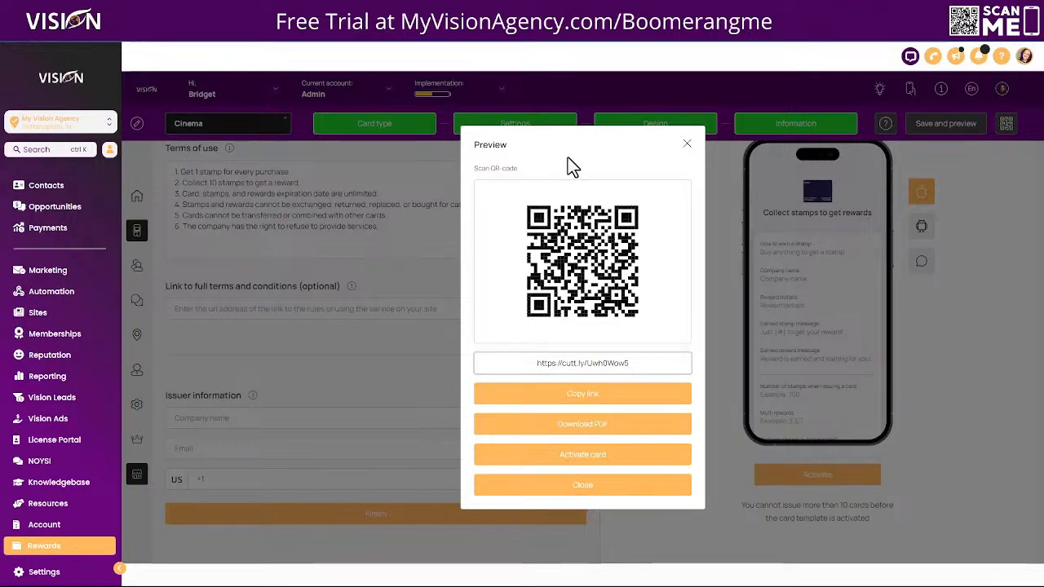
click(589, 400)
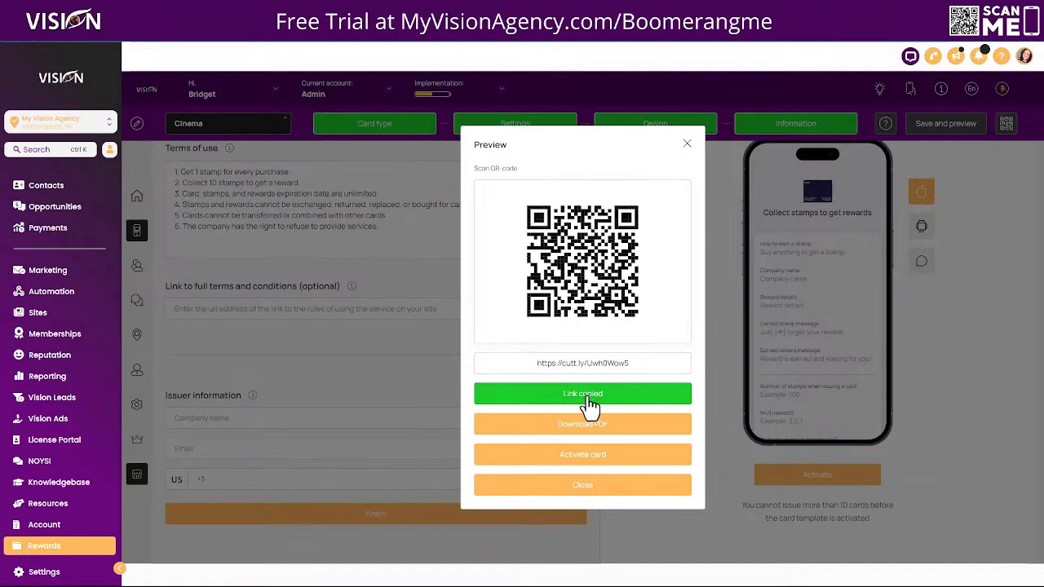
Activate the Cinema card, skipping the download of the QR code PDF.
click(589, 459)
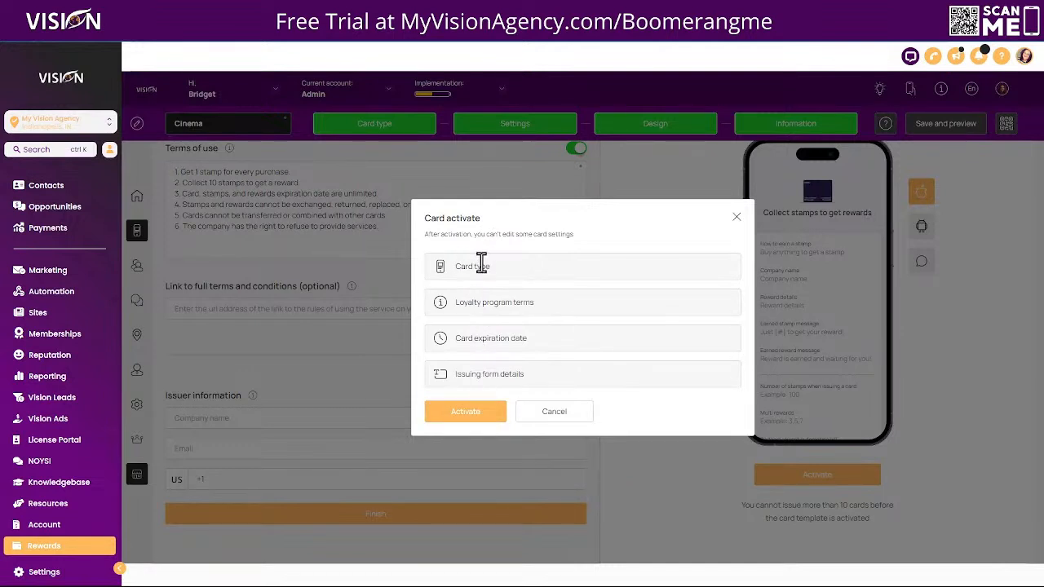
click(463, 413)
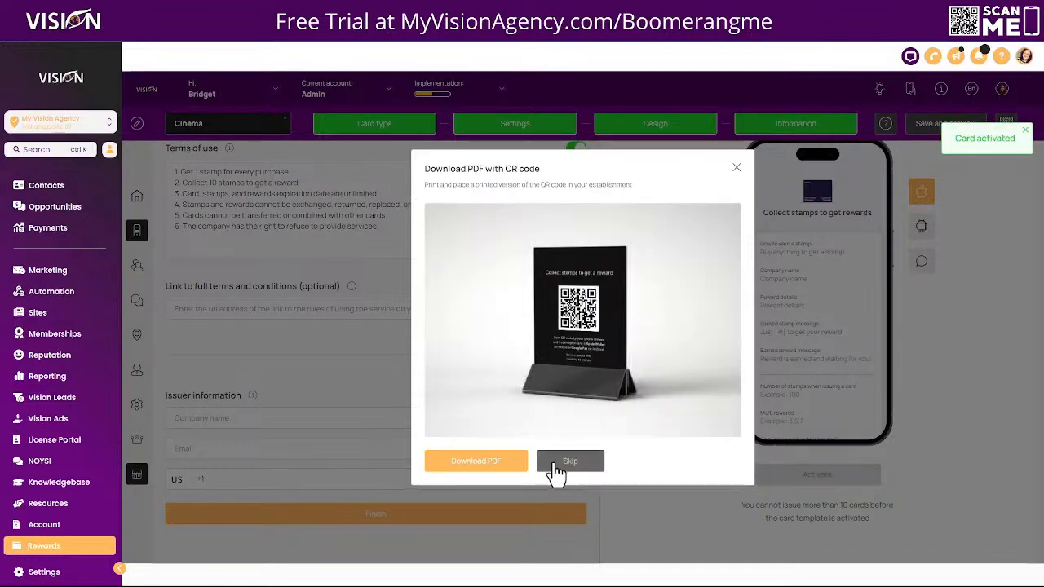
click(571, 461)
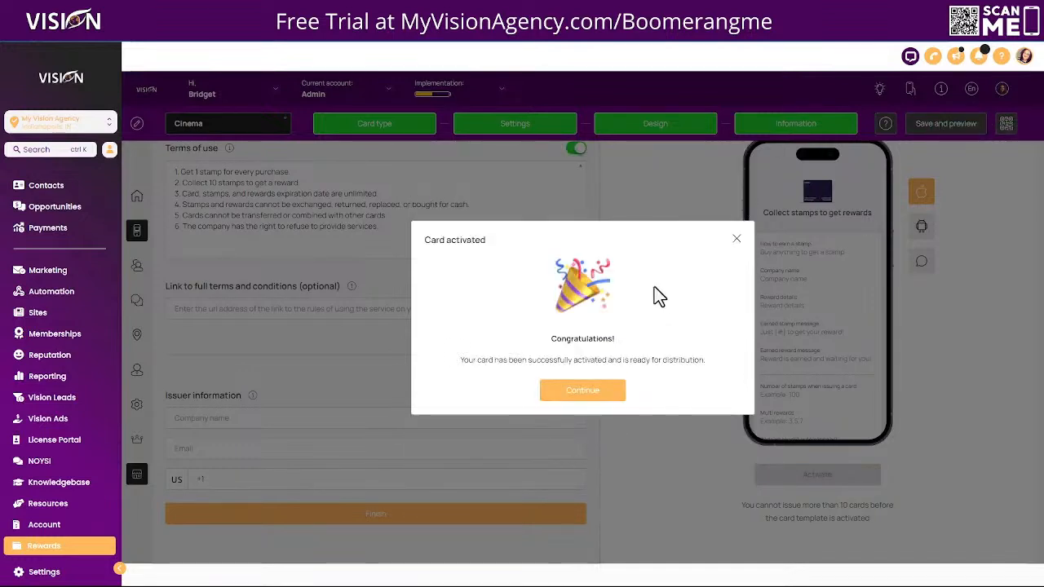
click(577, 395)
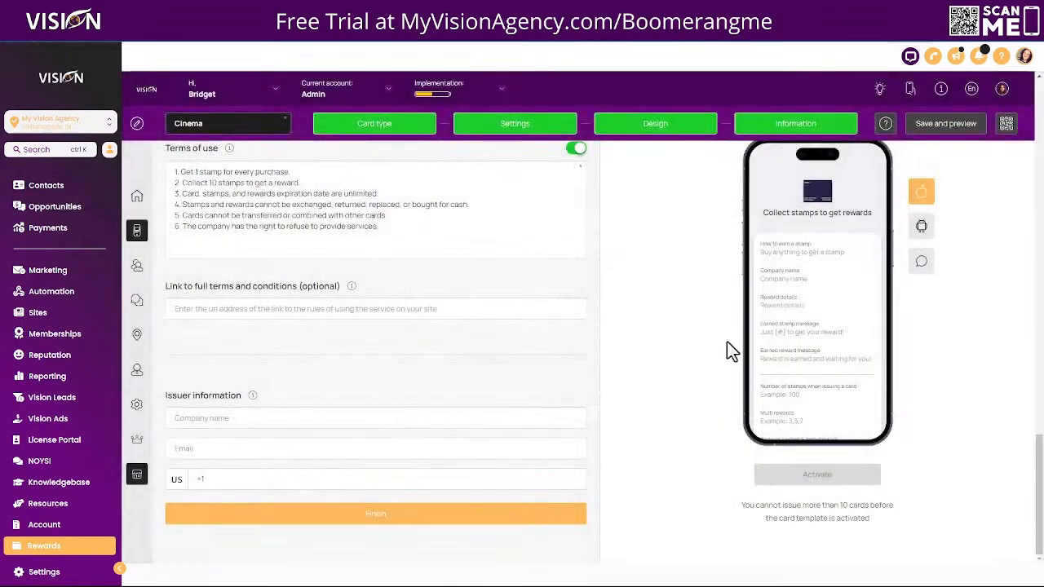
Save the activated card and copy its link from the preview.
click(945, 129)
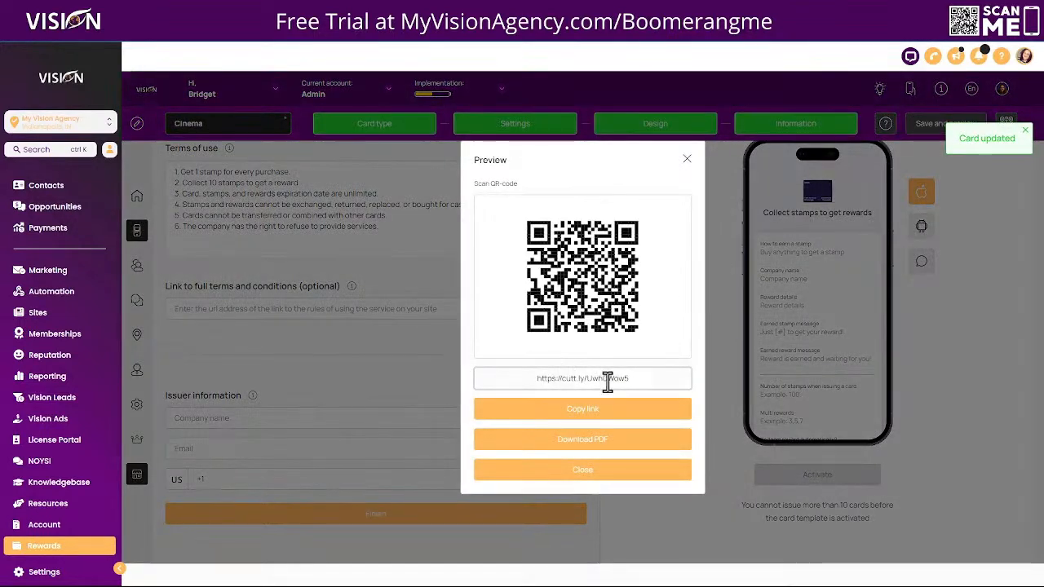
click(594, 418)
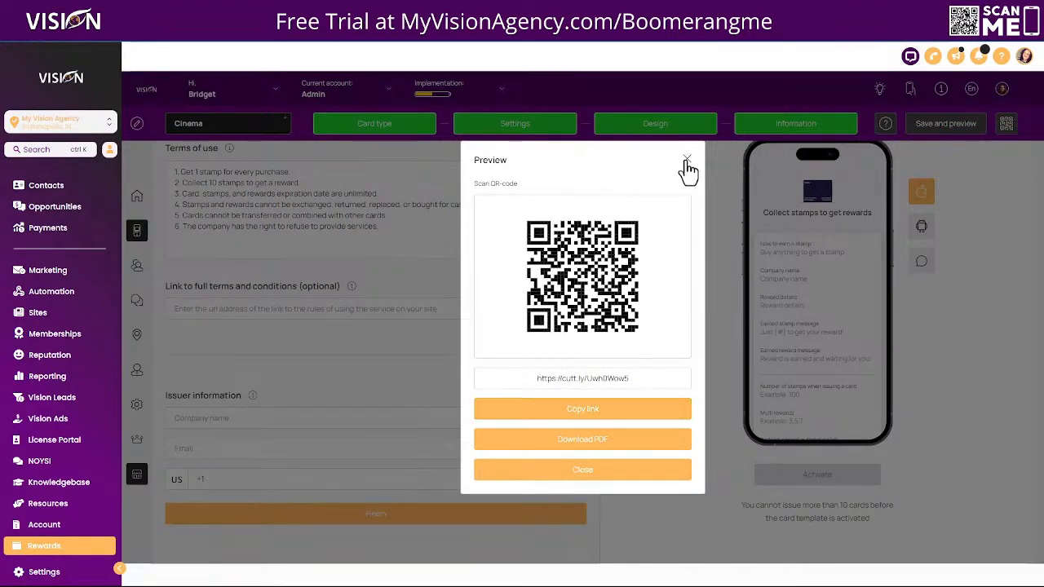
Open a new incognito browser window.
click(1037, 47)
click(938, 73)
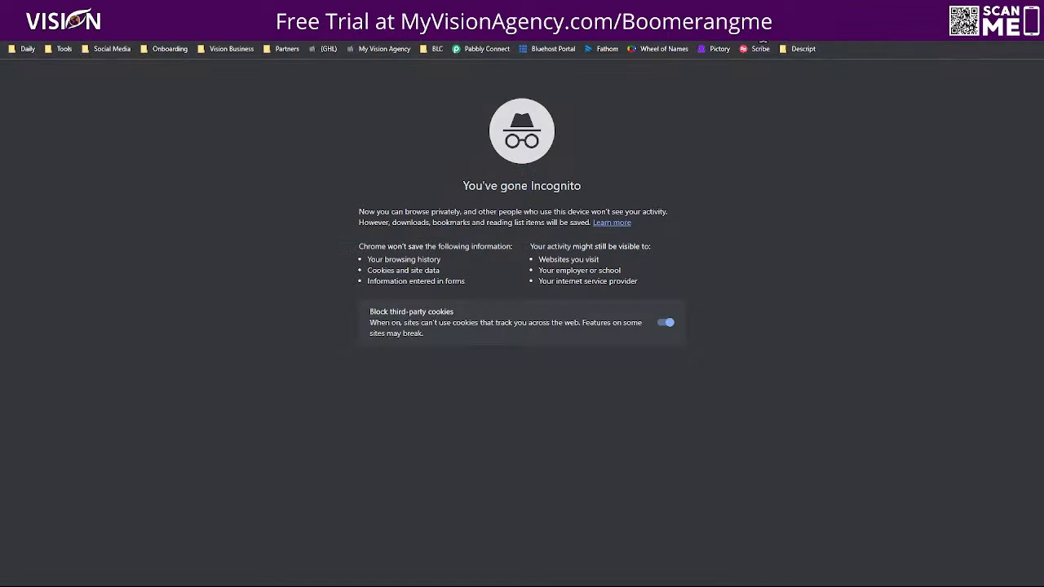
Open the copied card link in the incognito window to load the customer sign-up form.
key(ctrl+v)
key(Return)
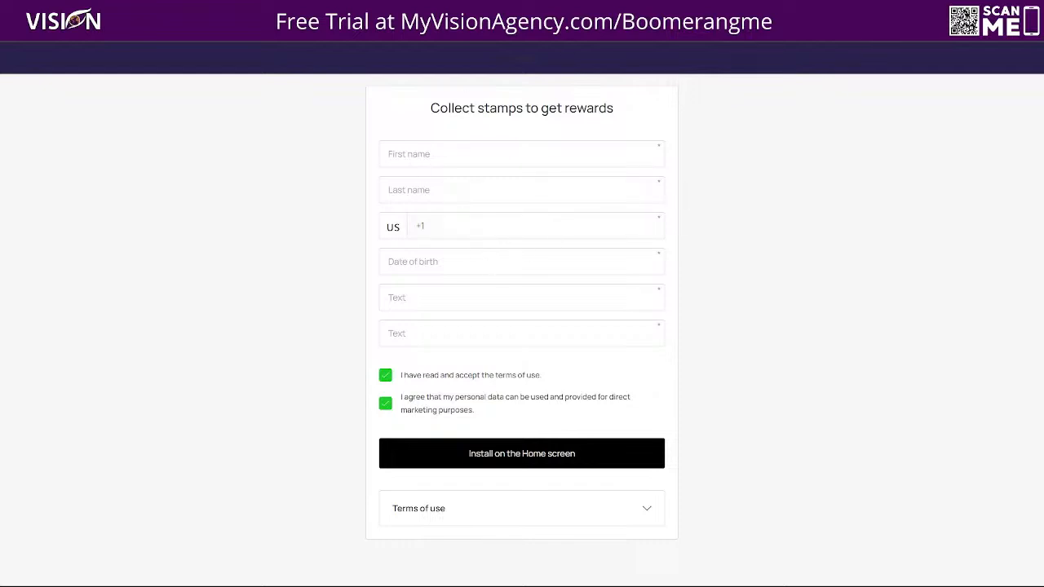
Return to the Cinema card editor, close its preview and open the Webhooks settings of the rewards account.
click(236, 24)
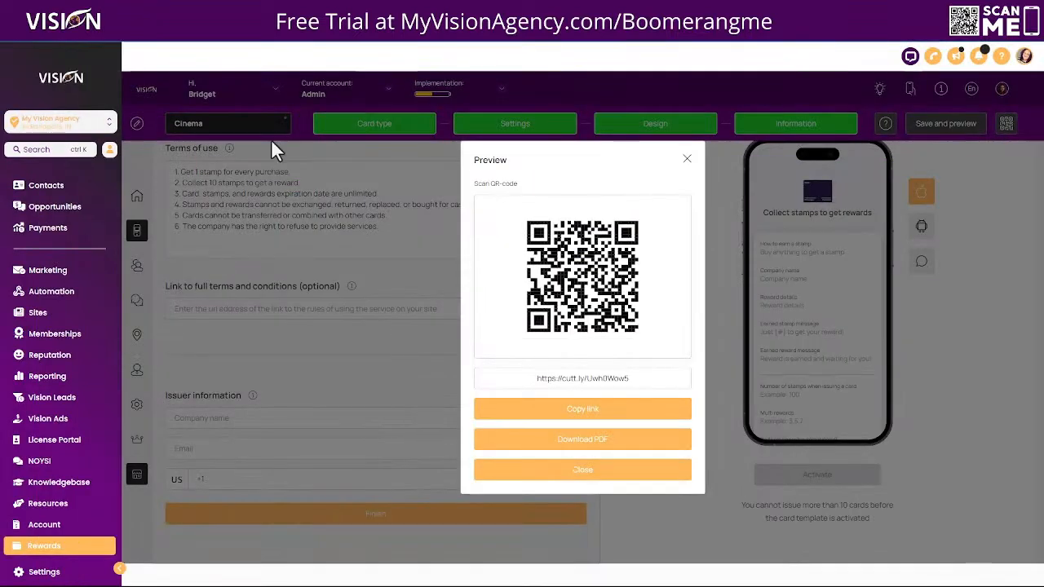
click(689, 160)
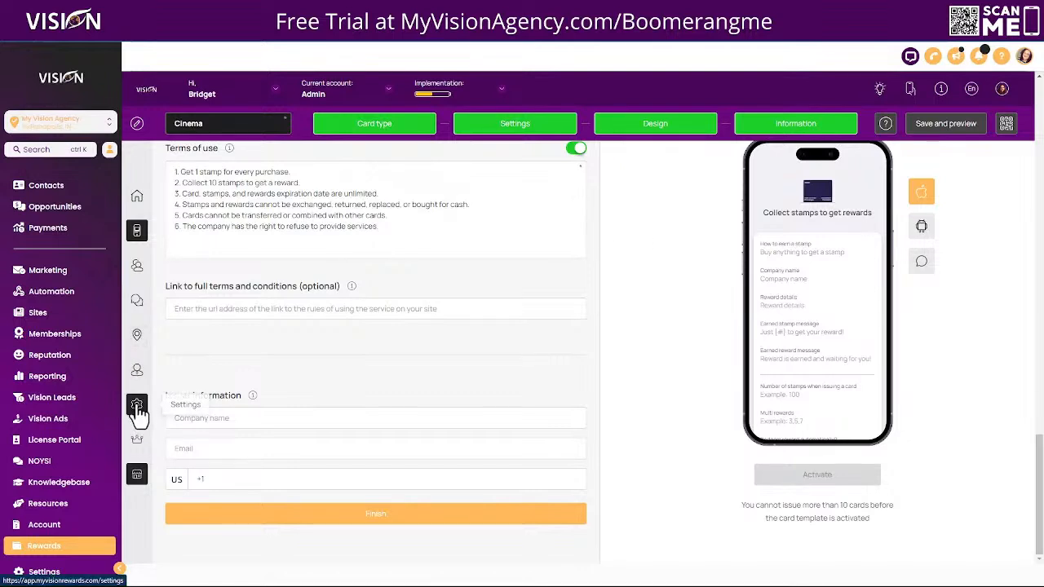
click(171, 405)
click(749, 131)
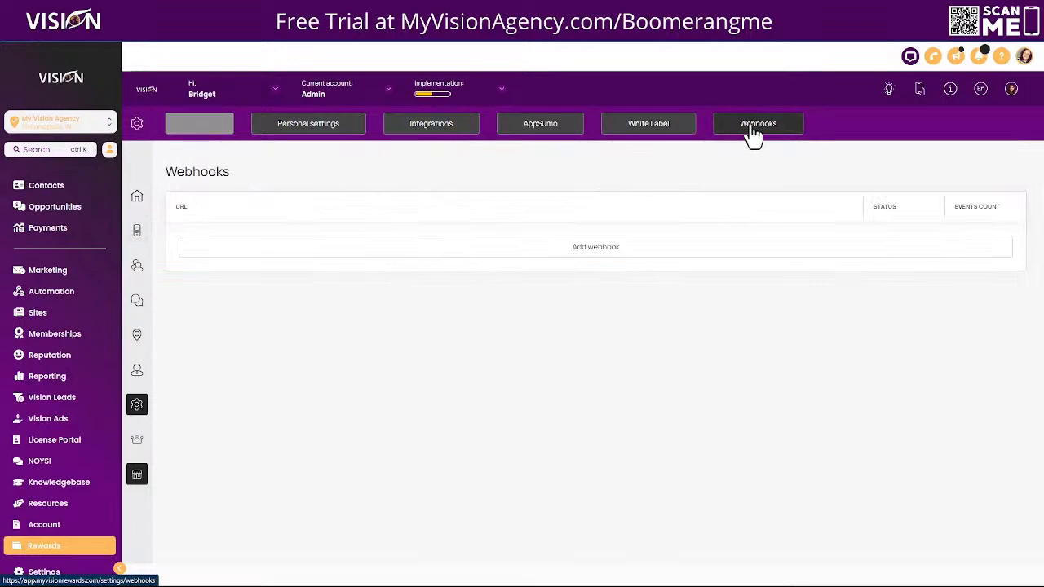
click(596, 256)
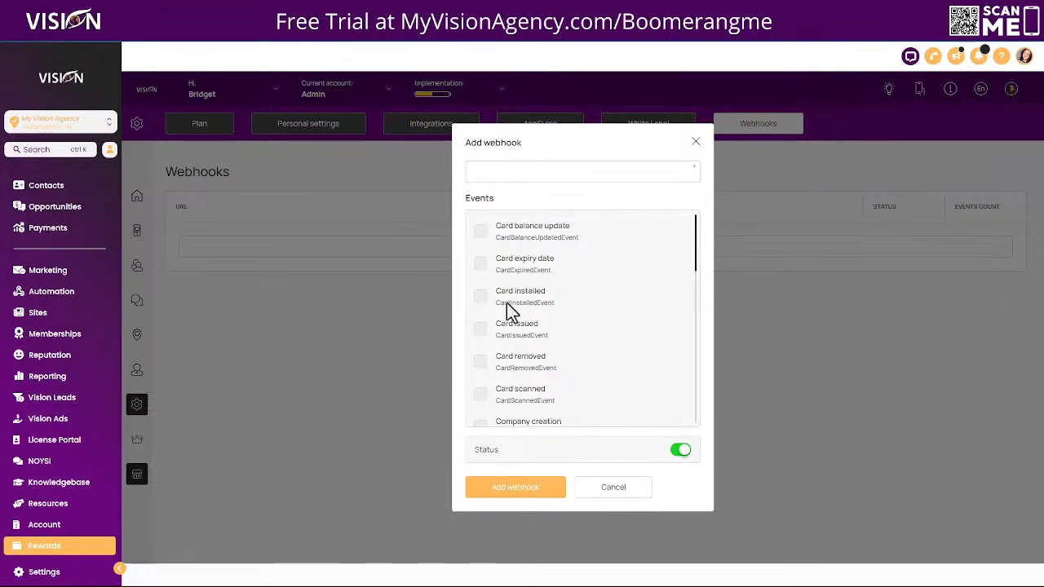
click(480, 297)
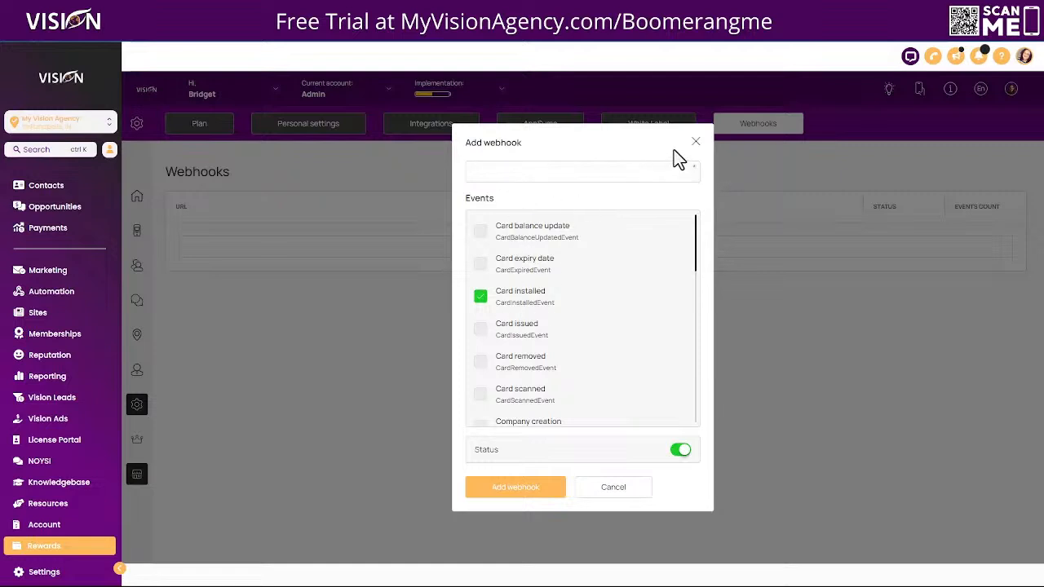
click(696, 143)
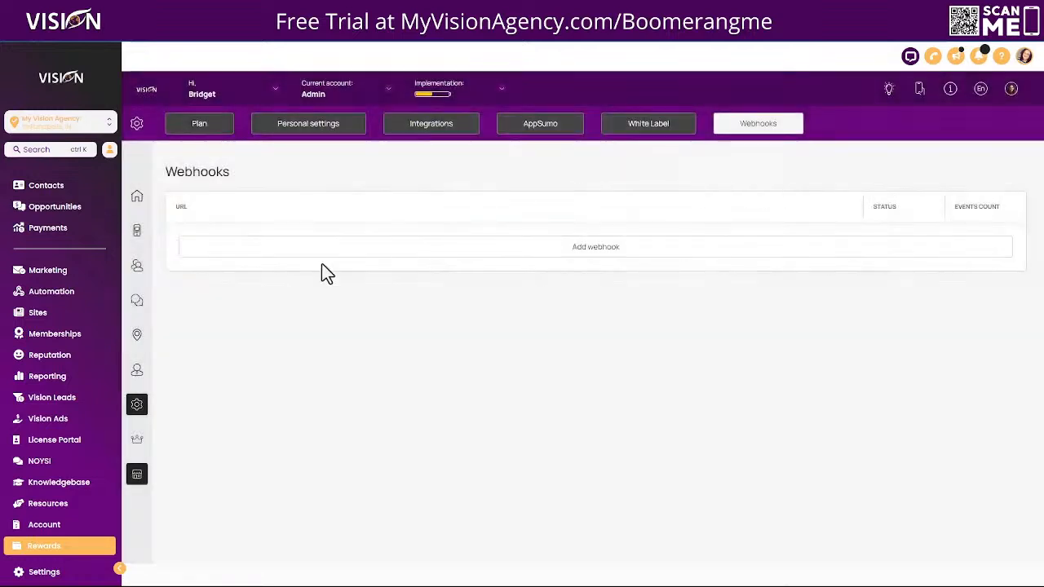
Create an automation workflow from scratch and name it "Boom New Customer".
click(43, 295)
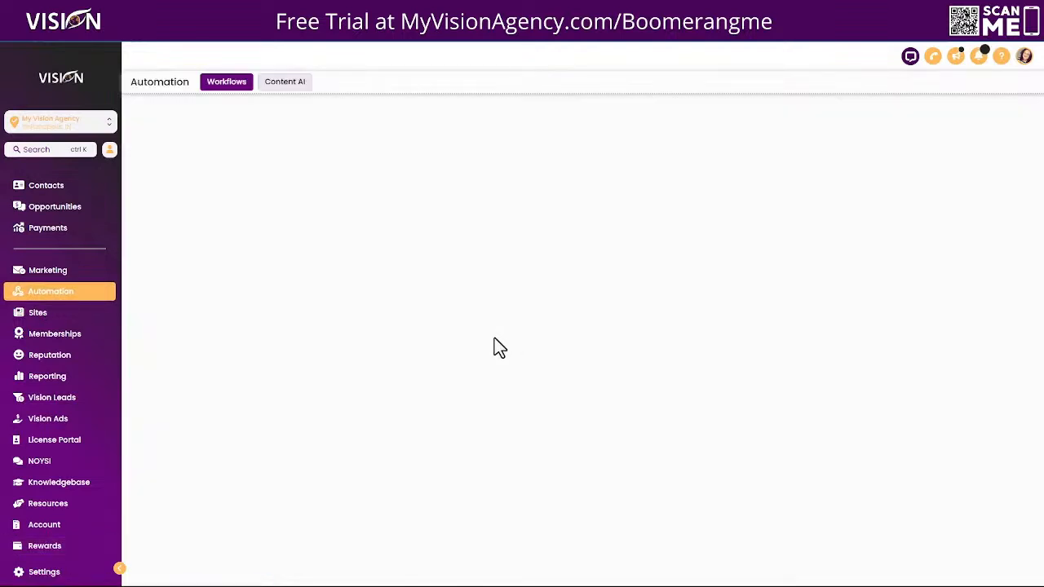
click(880, 124)
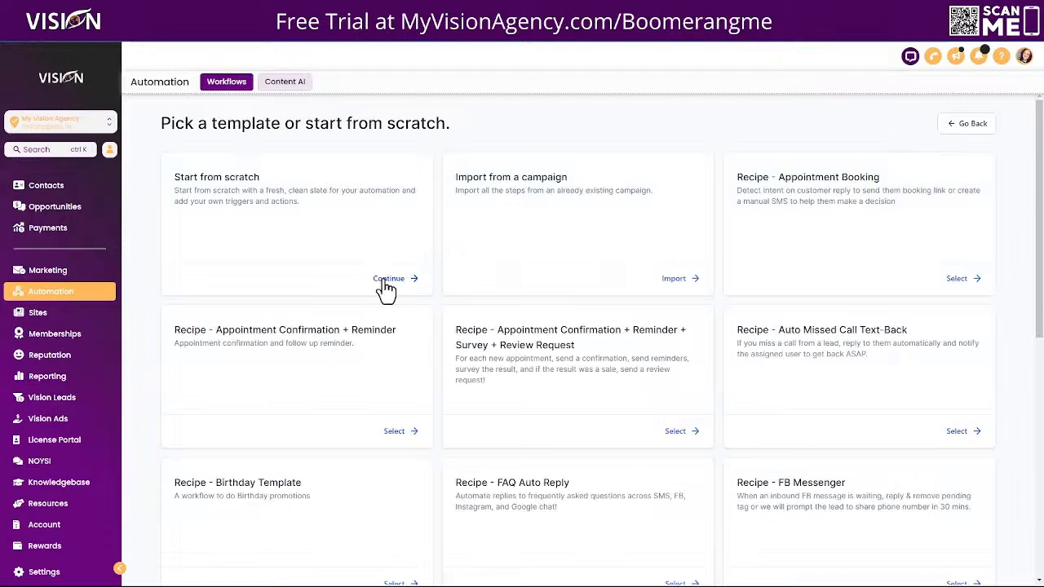
click(388, 279)
click(441, 57)
drag(441, 57, 591, 54)
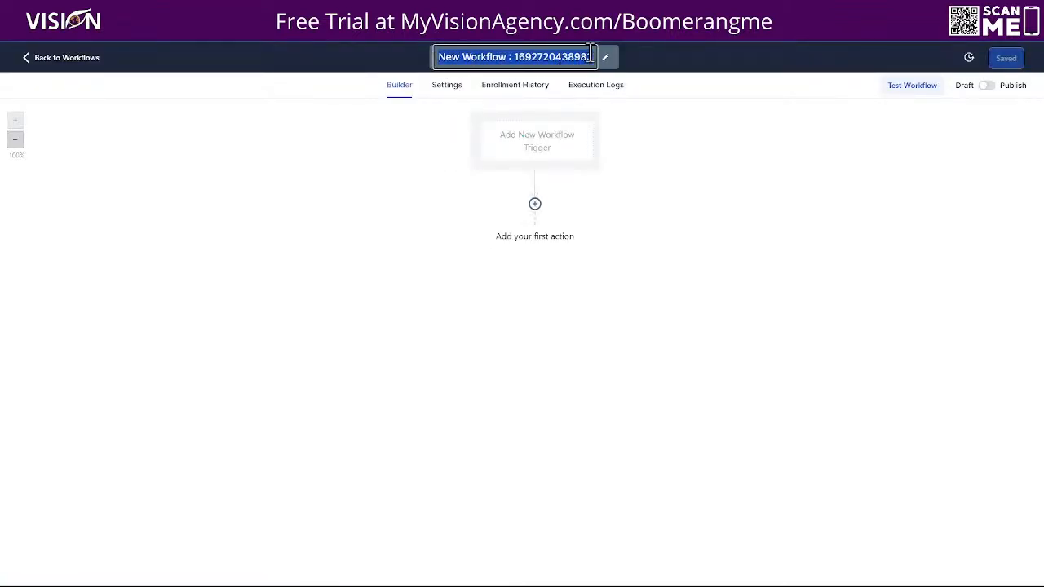
text(Boom )
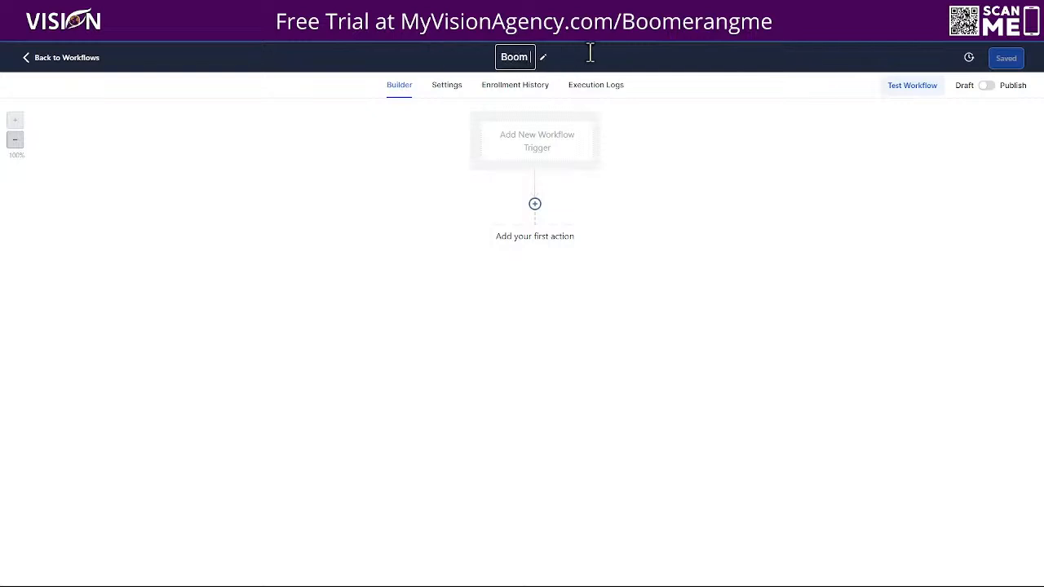
text(New Customer)
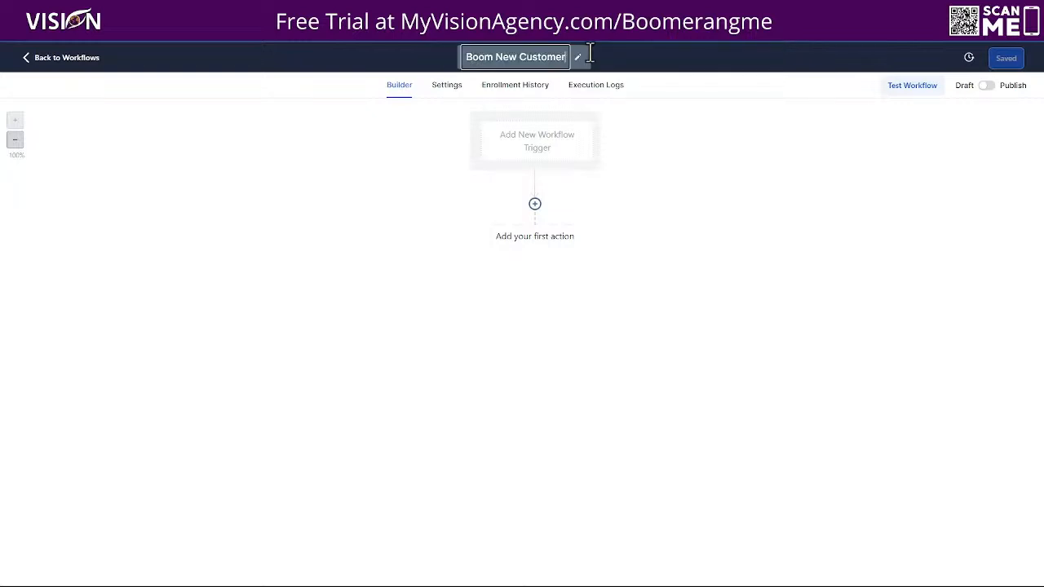
Choose Inbound Webhook as the workflow's trigger and copy its generated URL.
click(529, 146)
click(853, 183)
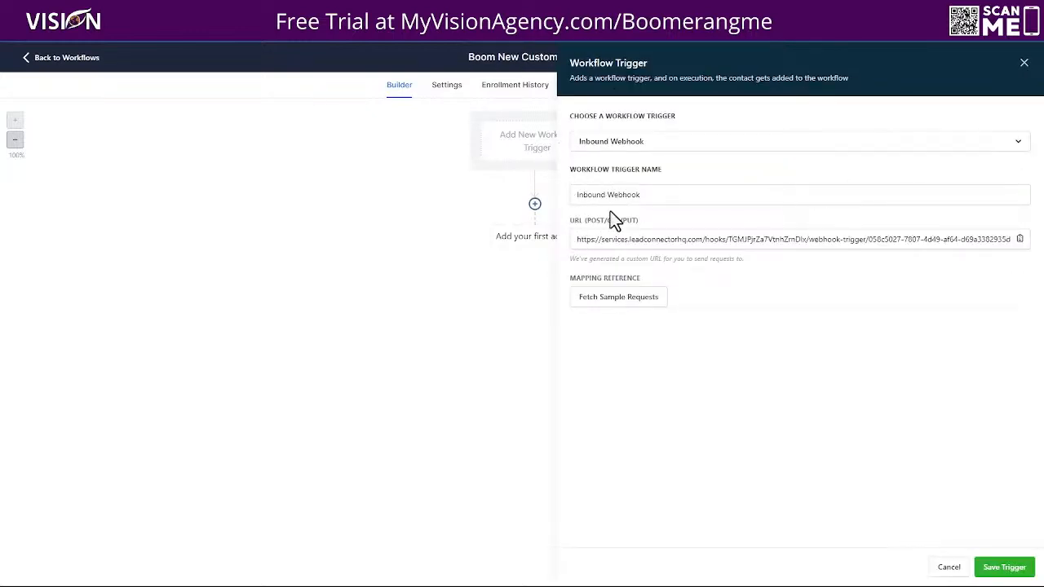
click(1020, 240)
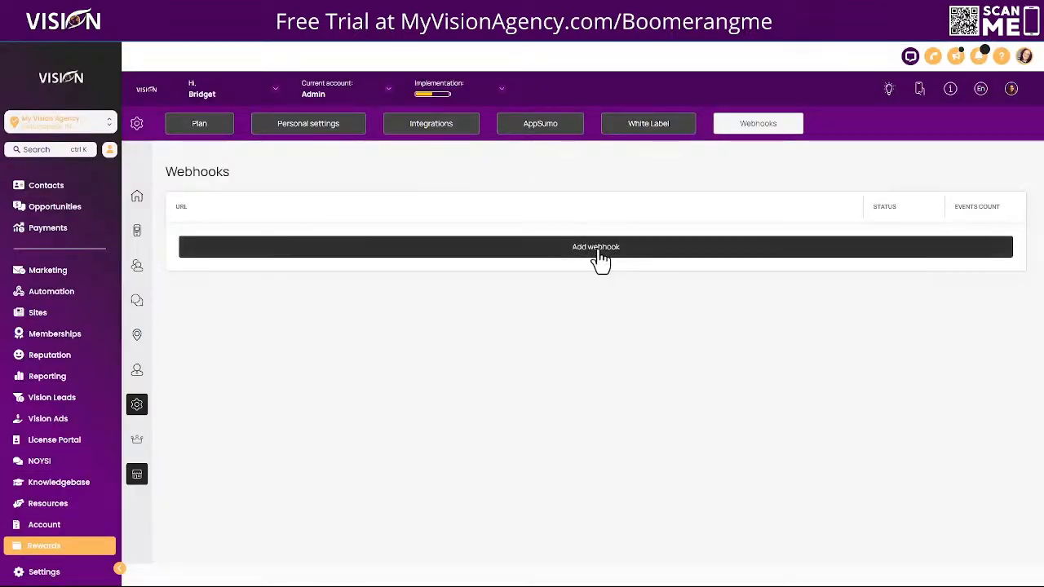
Add a webhook in the rewards settings using the copied URL, enabled for the Card installed event.
click(596, 248)
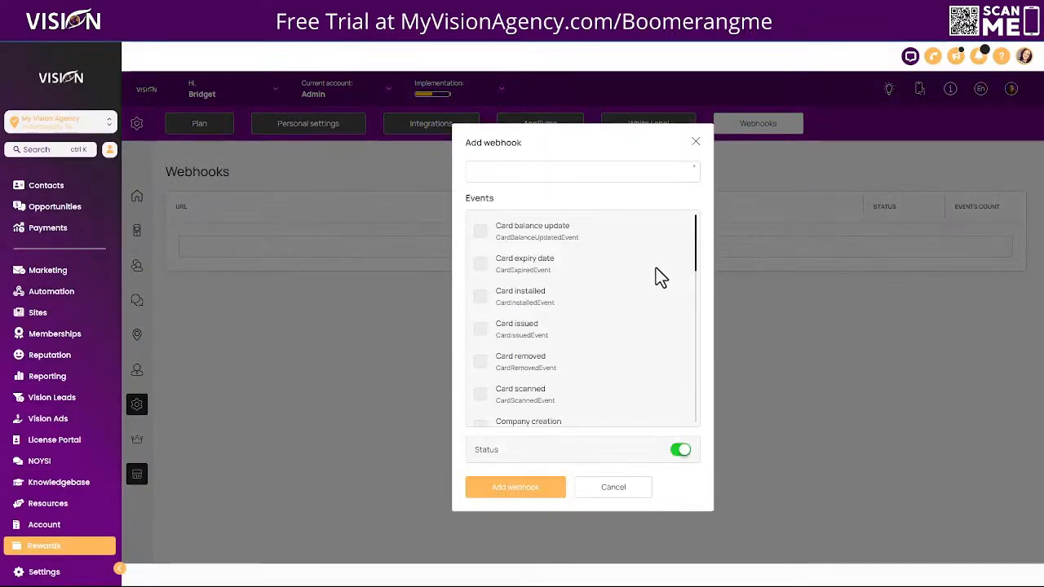
click(539, 171)
key(ctrl+v)
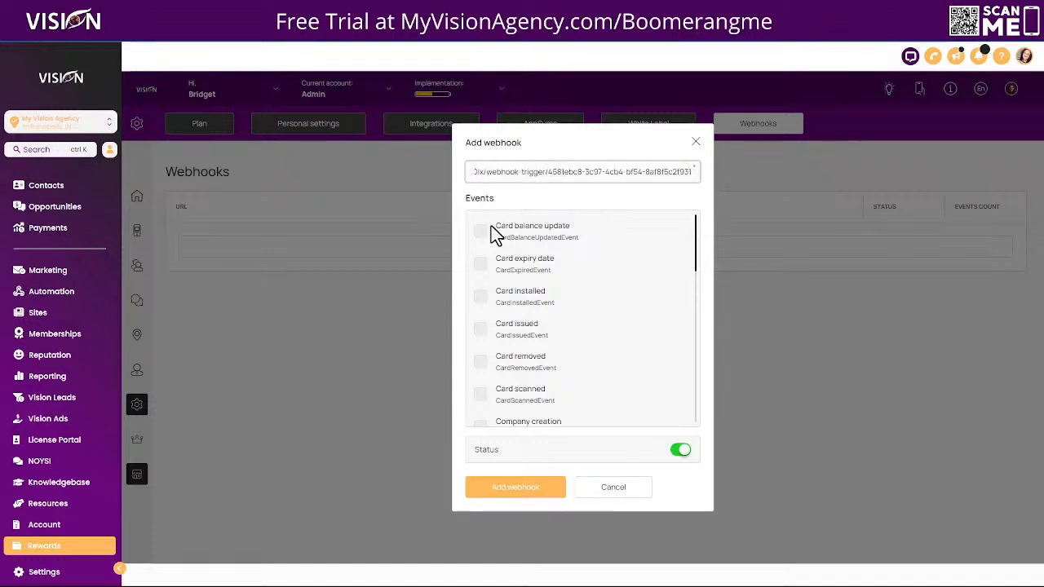
click(486, 308)
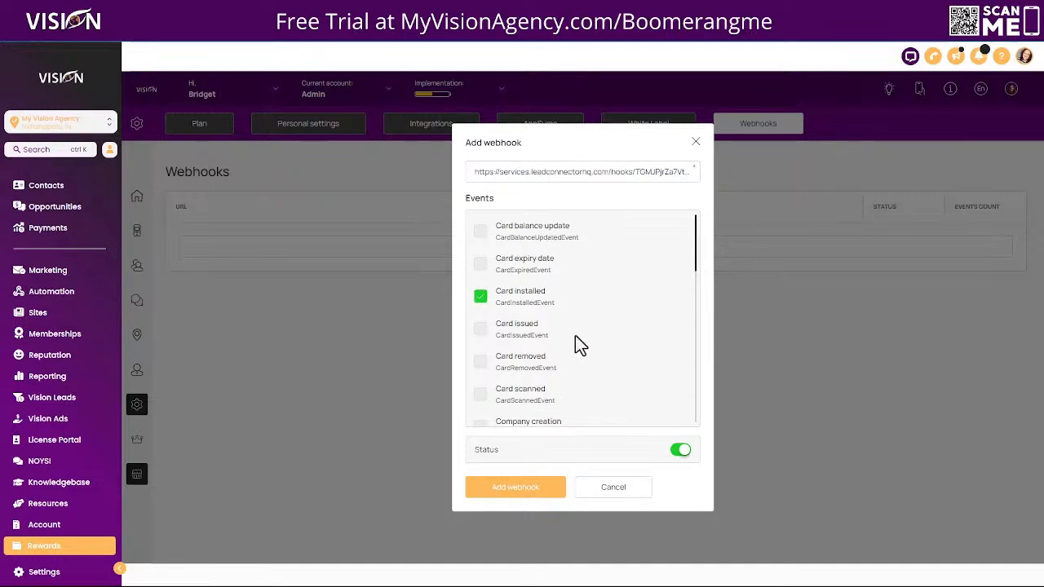
click(508, 490)
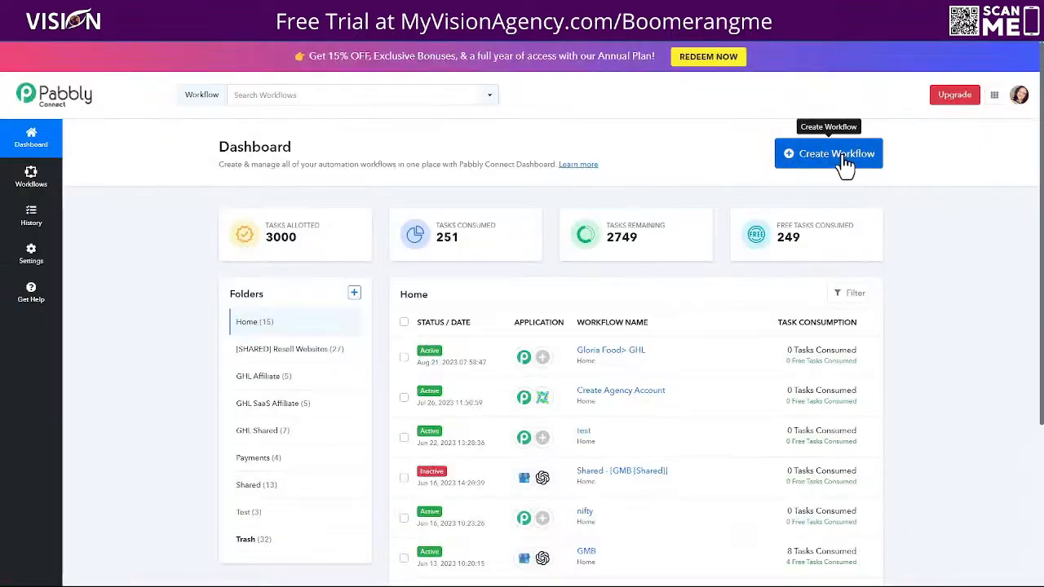
Switch to Pabbly Connect and create a workflow named "Boom".
click(843, 163)
text(B)
key(Return)
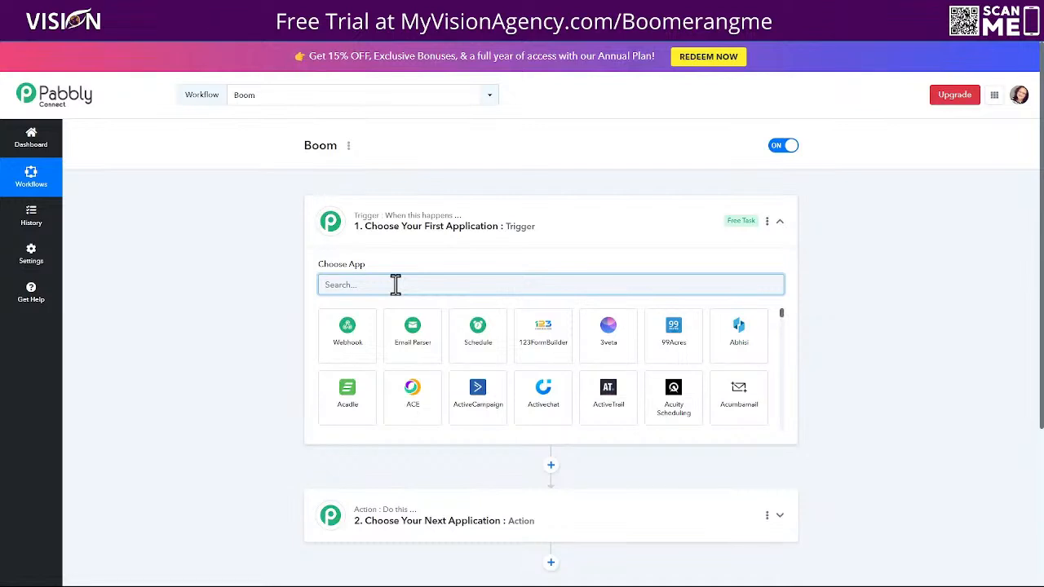
Set the workflow's trigger app to Boomerangme with the New Customer event and open its account connection settings.
text(Boom)
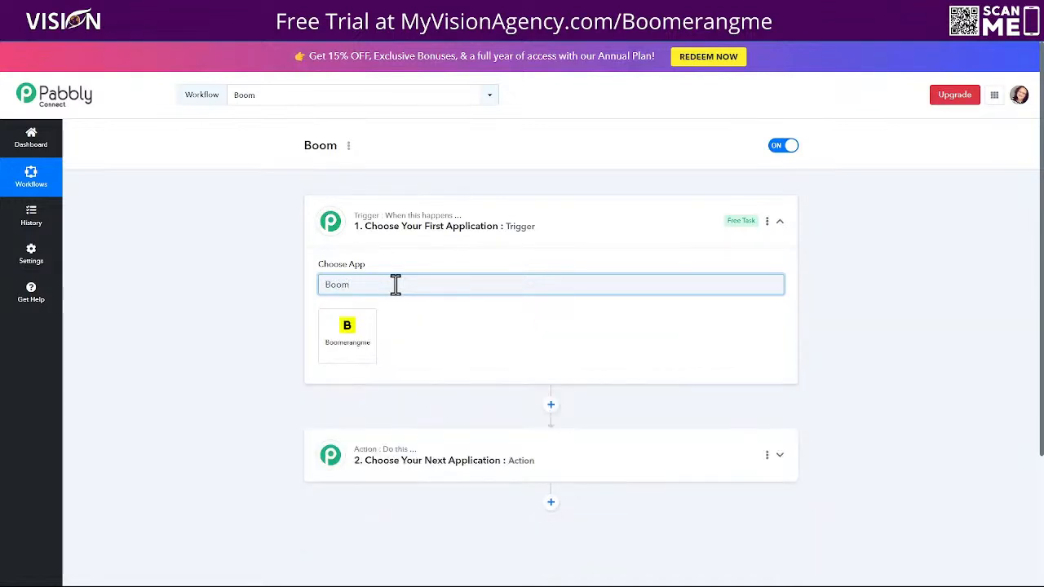
click(360, 331)
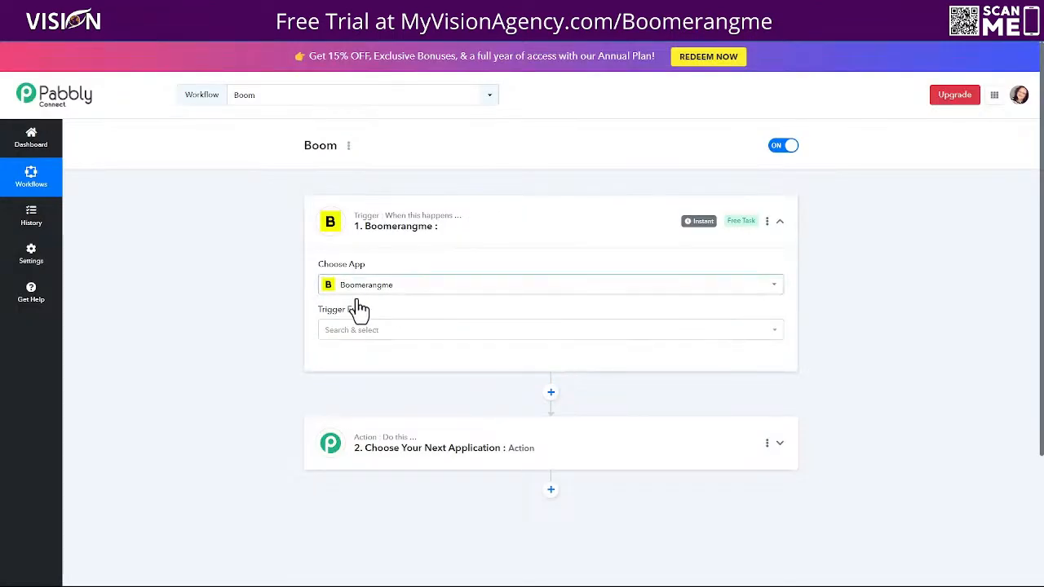
click(364, 333)
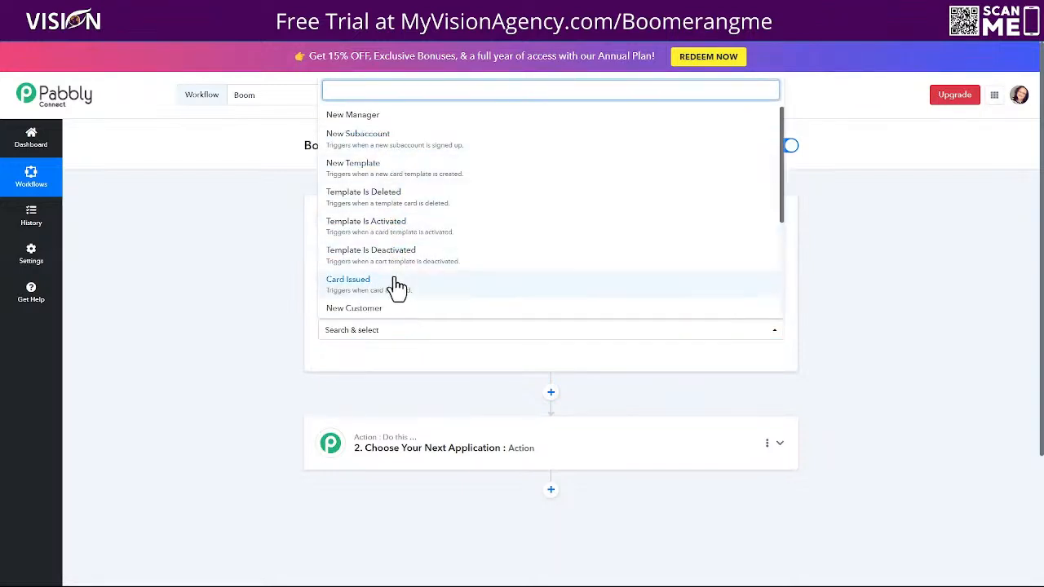
scroll(396, 289, down, 3)
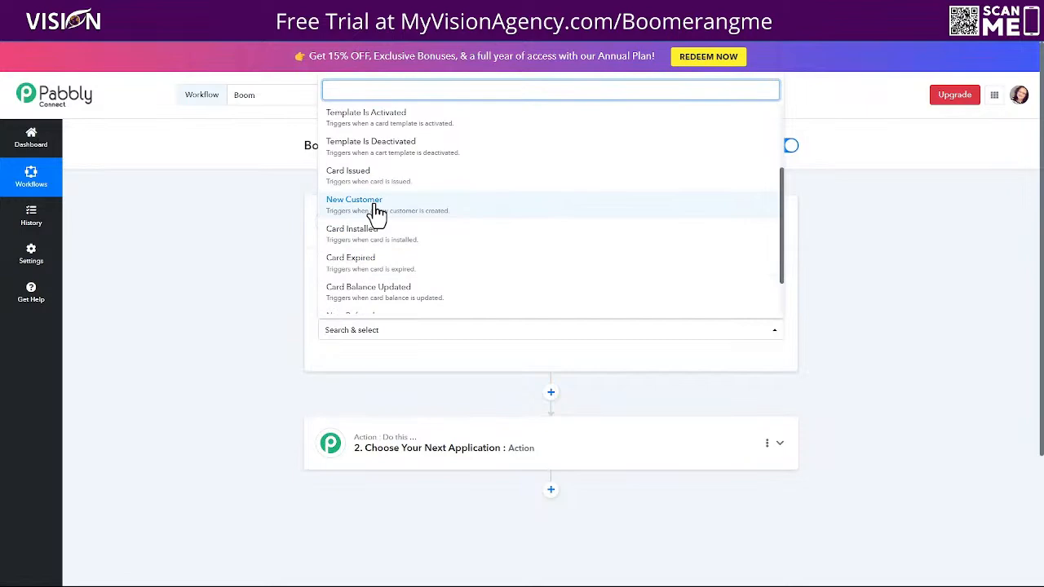
click(377, 213)
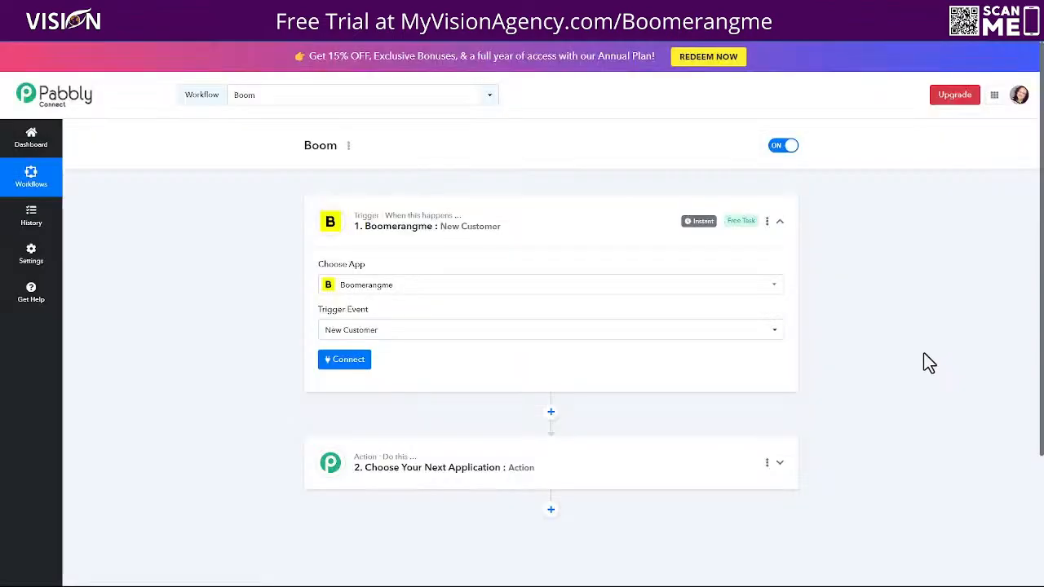
click(341, 363)
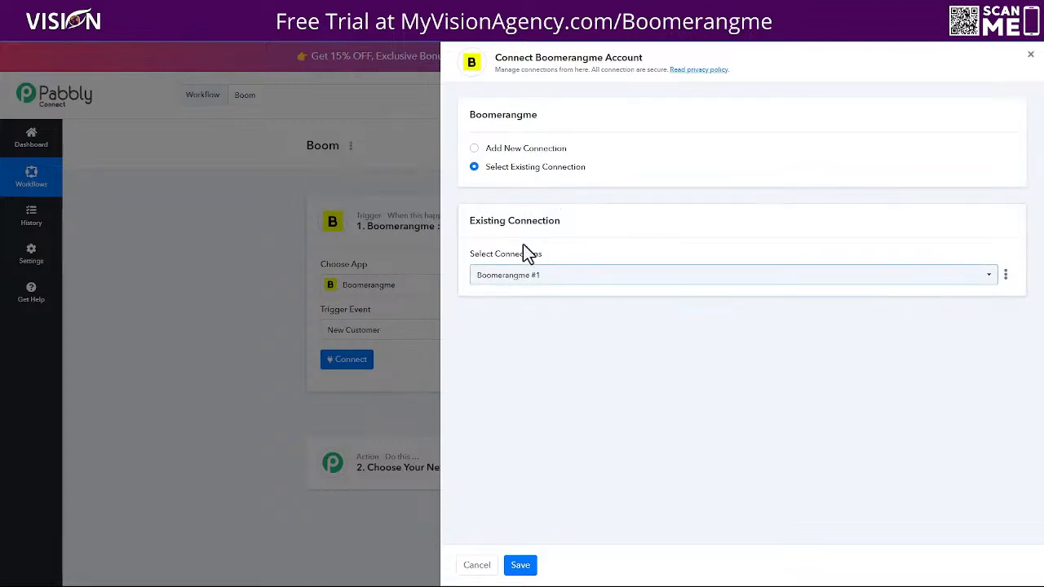
click(474, 148)
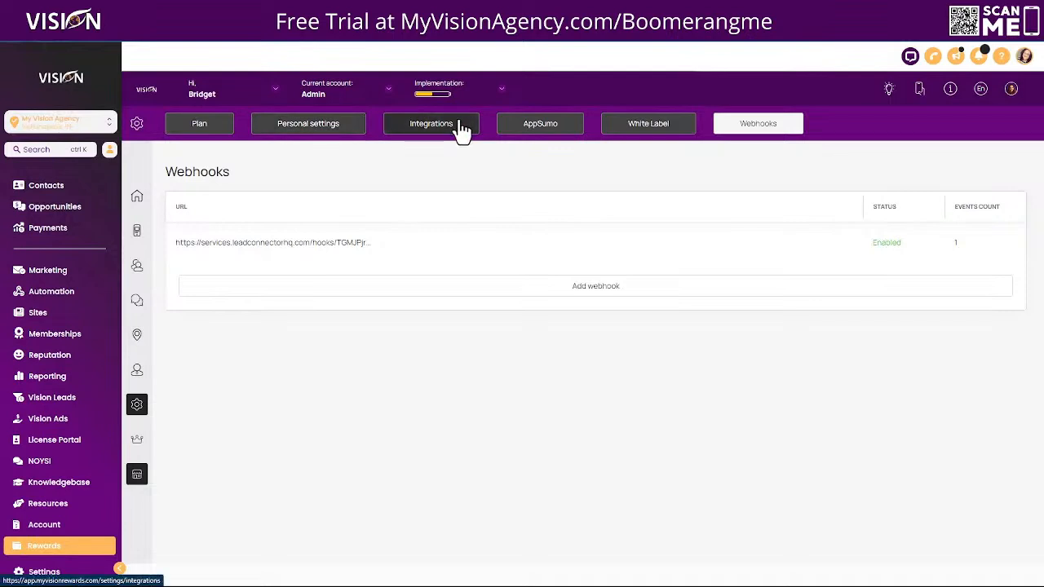
click(461, 127)
click(958, 271)
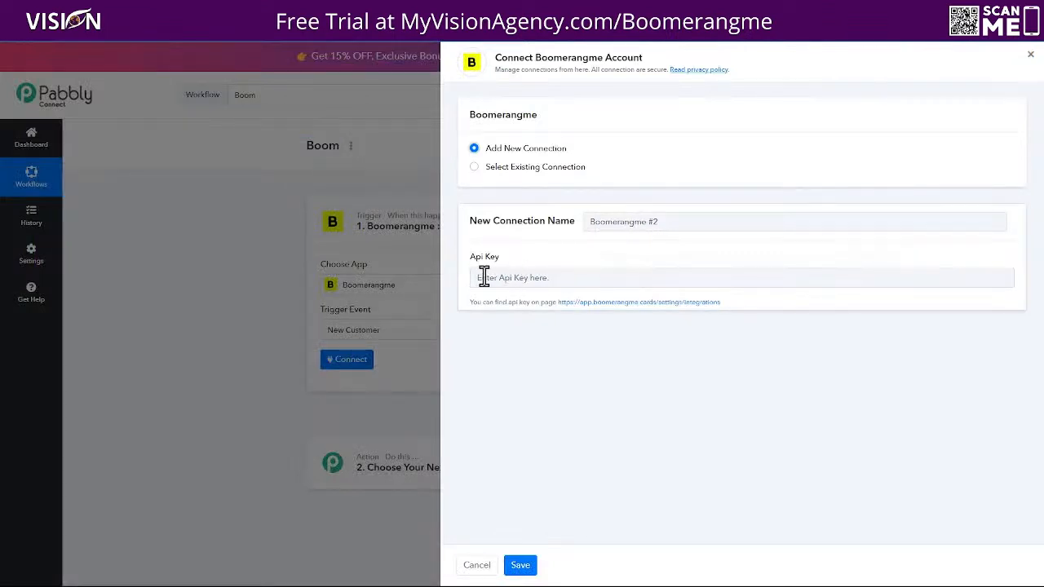
Connect the trigger through the existing Boomerangme #1 connection, then save it and send a test request.
click(474, 168)
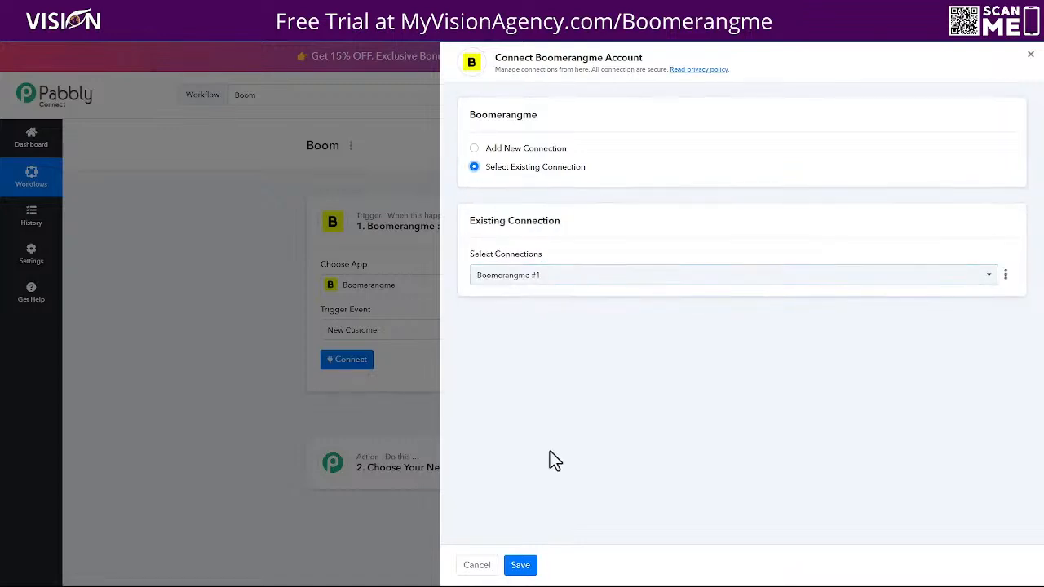
click(523, 566)
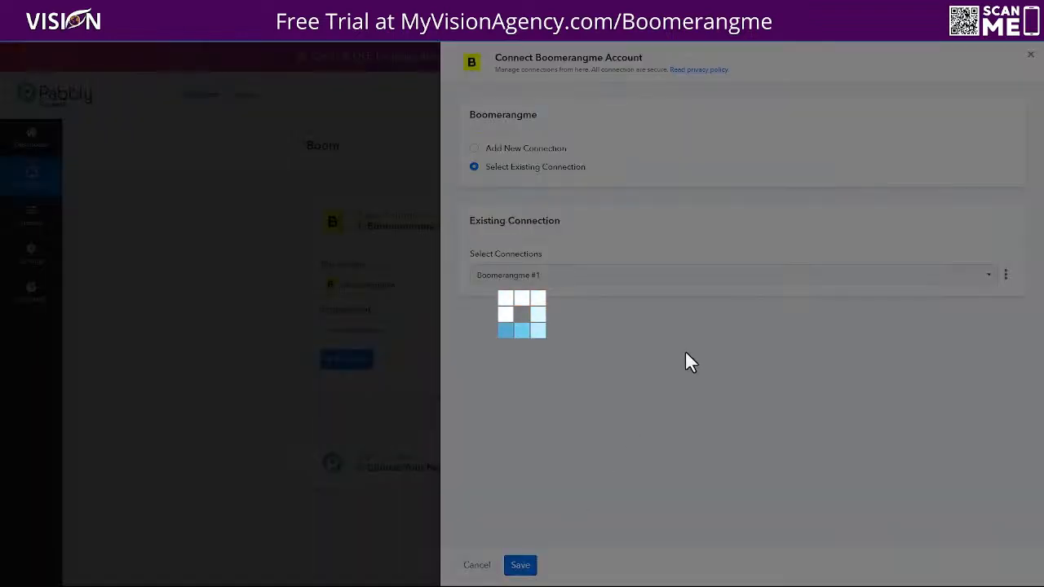
scroll(418, 322, down, 2)
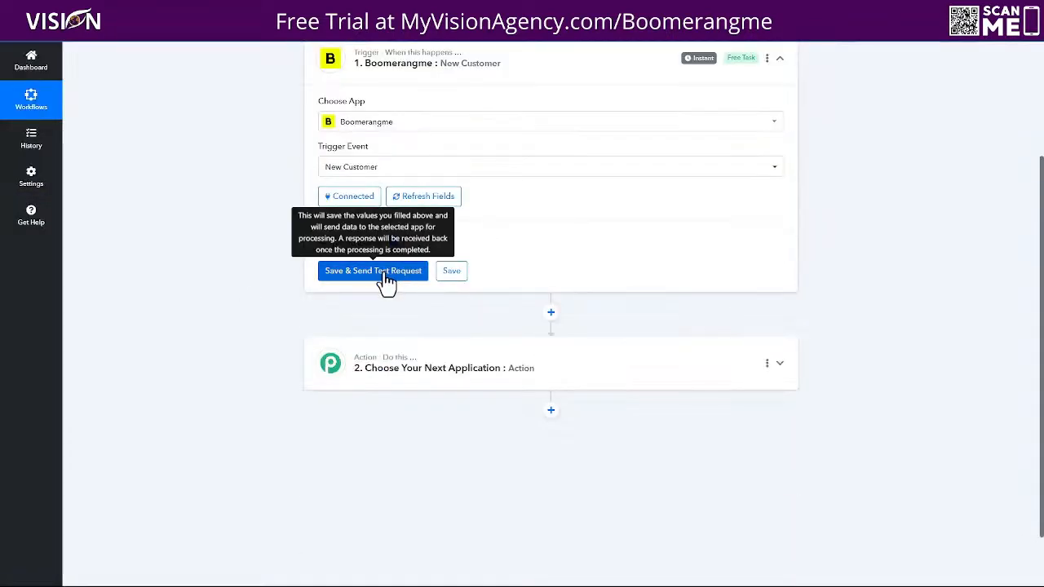
click(385, 274)
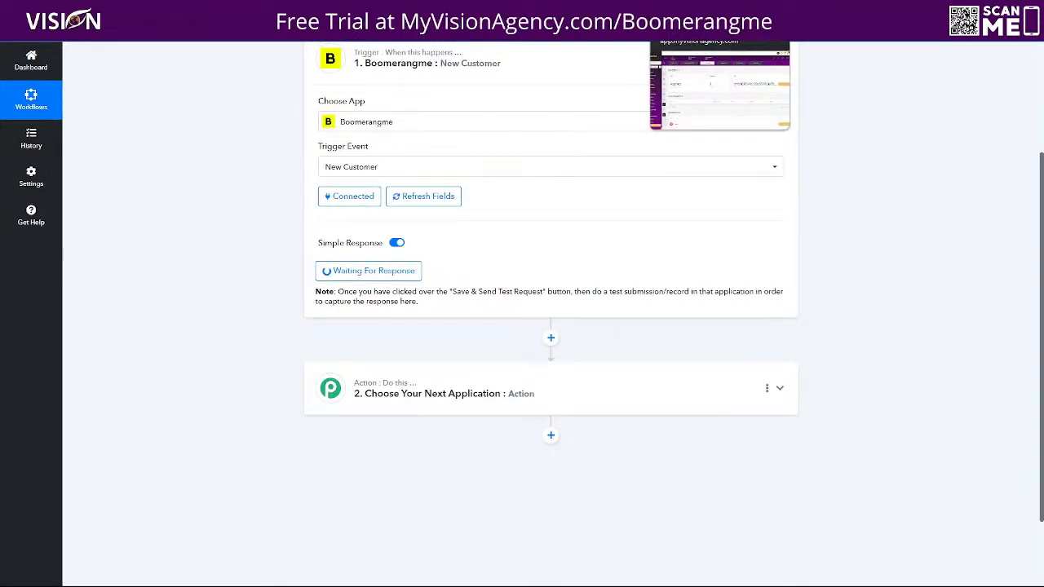
On the stamp card's sign-up form, enter the customer's first name, last name, phone number and date of birth.
scroll(898, 293, up, 3)
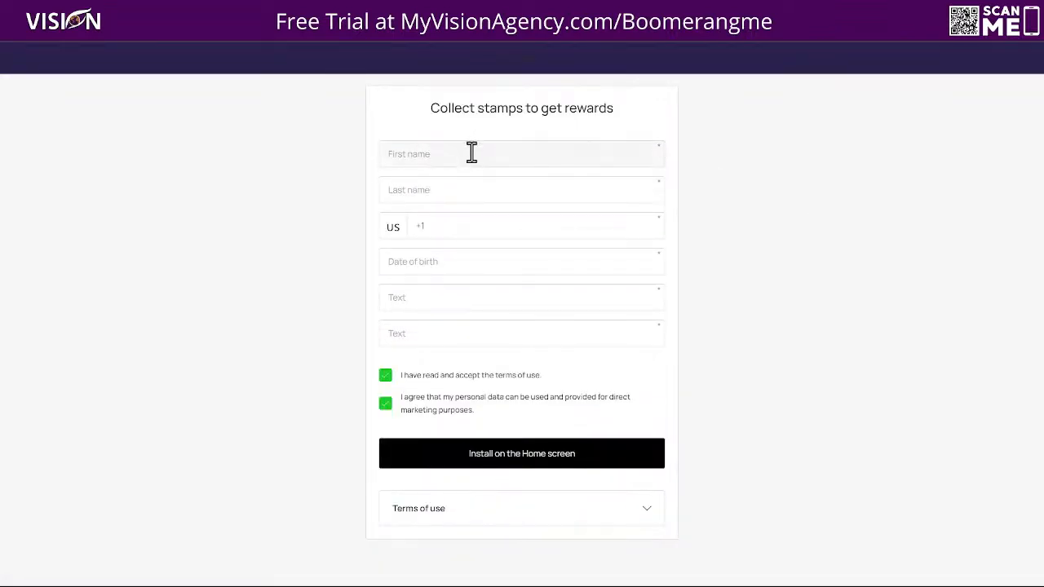
click(473, 151)
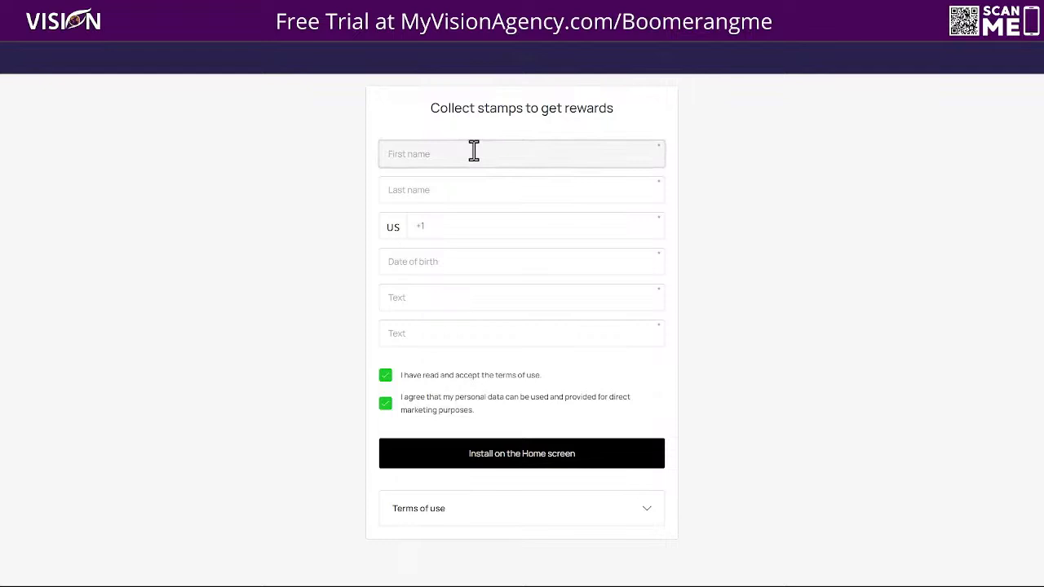
text(Sandy)
key(Tab)
text(Doe)
click(437, 227)
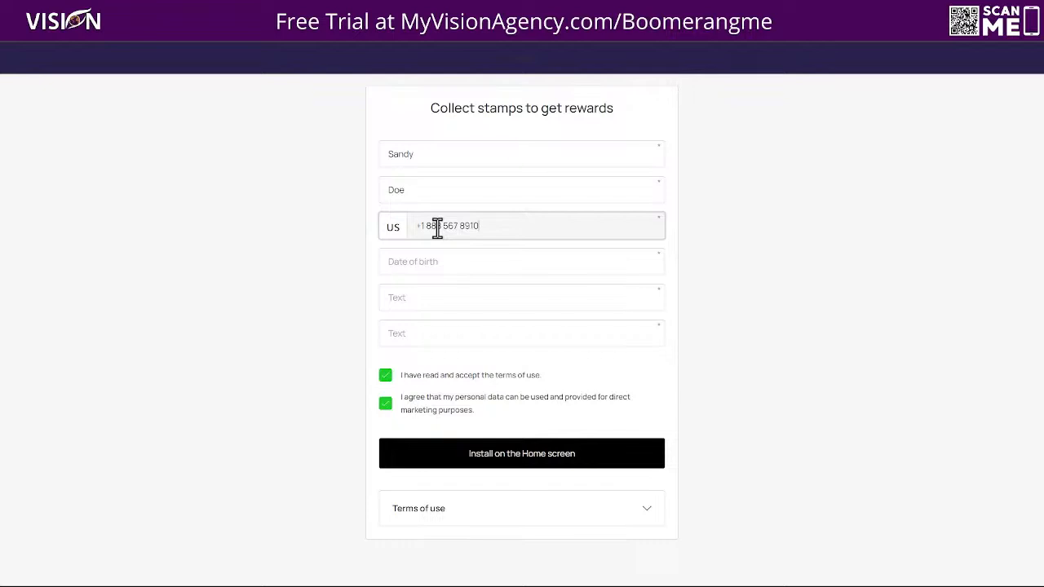
click(411, 265)
text(0315)
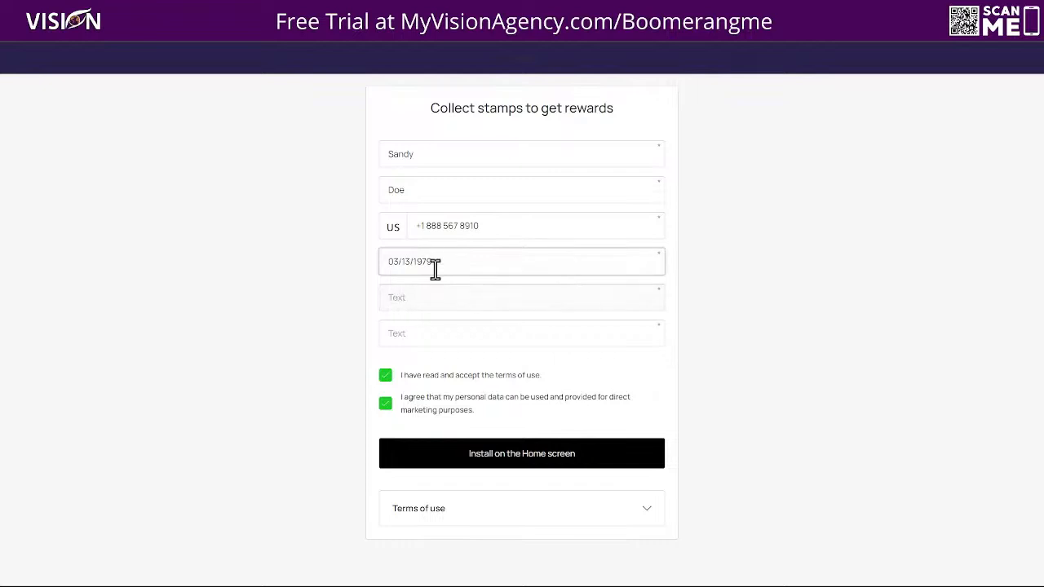
Fill both custom text fields with test text and submit the sign-up form to install the card.
click(406, 300)
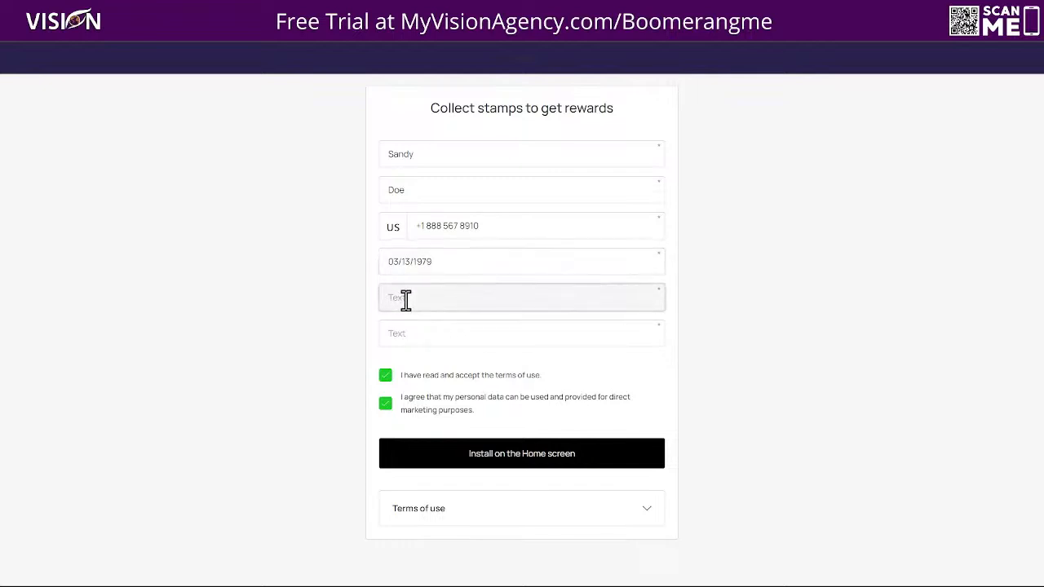
text(test)
click(443, 336)
text(test)
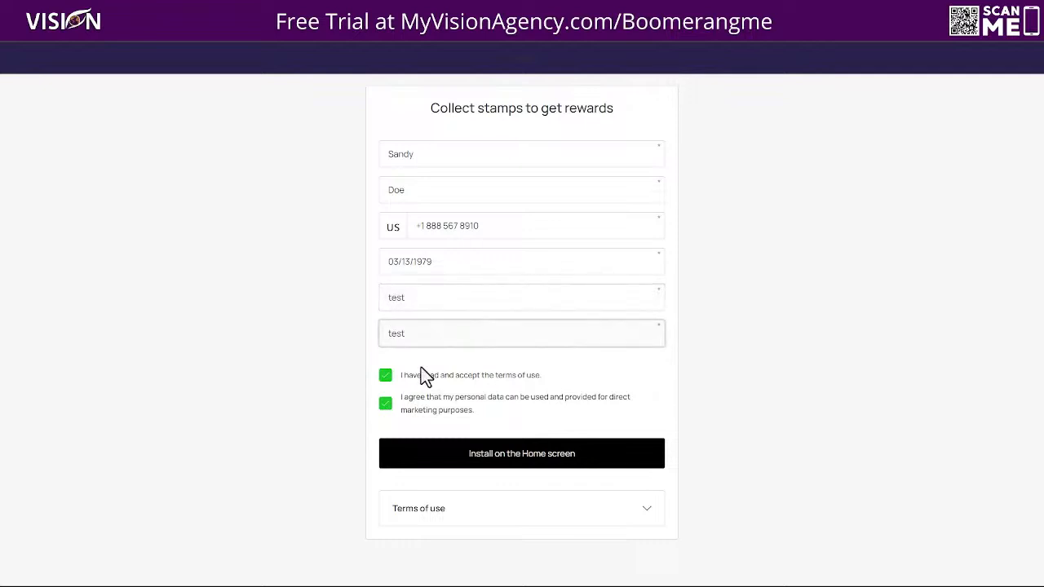
click(419, 304)
text(1)
click(412, 335)
click(517, 462)
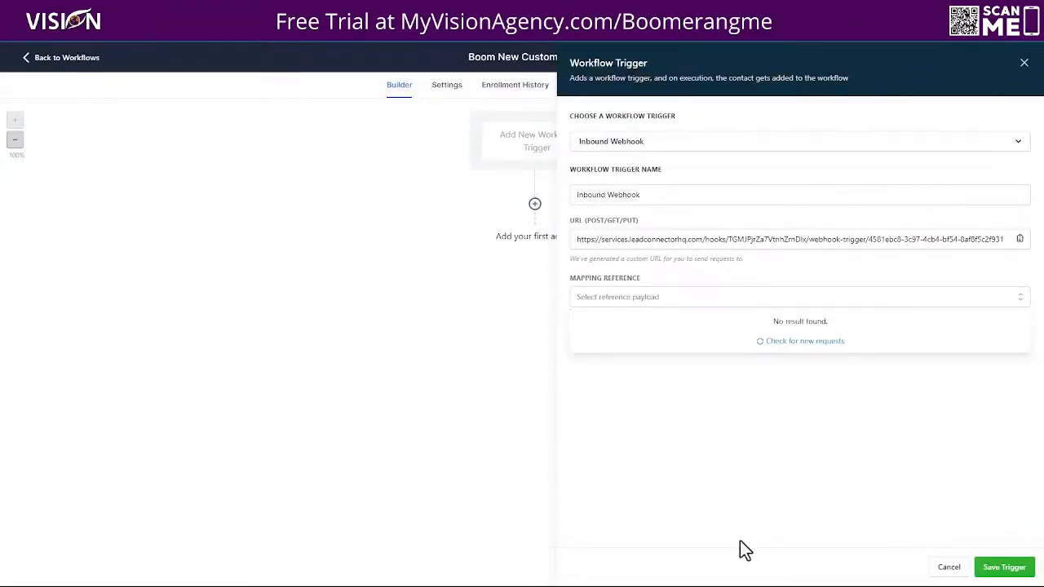
In the Boom New Customer workflow, fetch the new webhook request, use it as the Inbound Webhook's mapping reference and save the trigger.
click(801, 343)
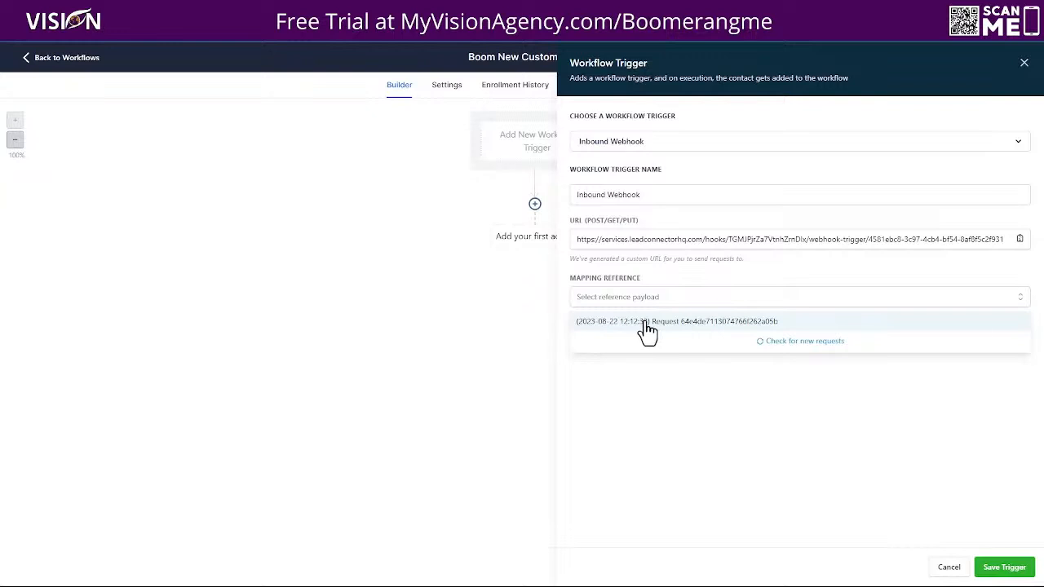
click(647, 326)
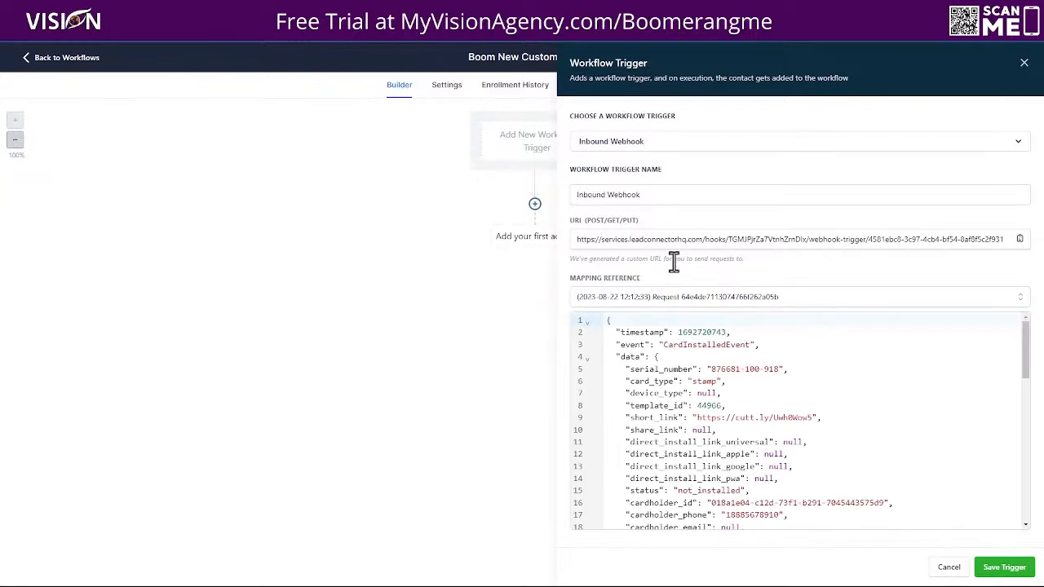
scroll(743, 388, down, 8)
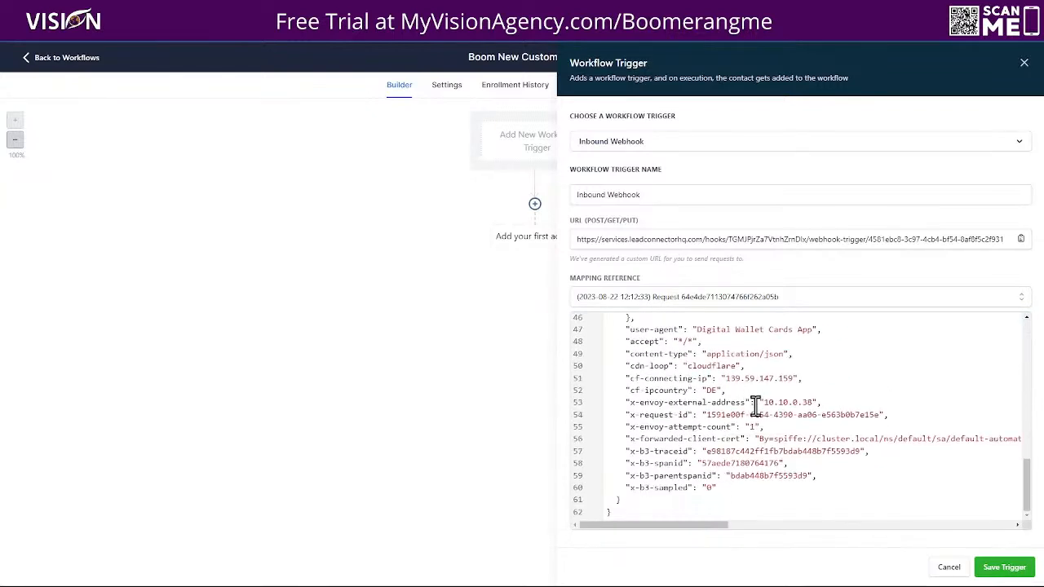
scroll(718, 383, up, 8)
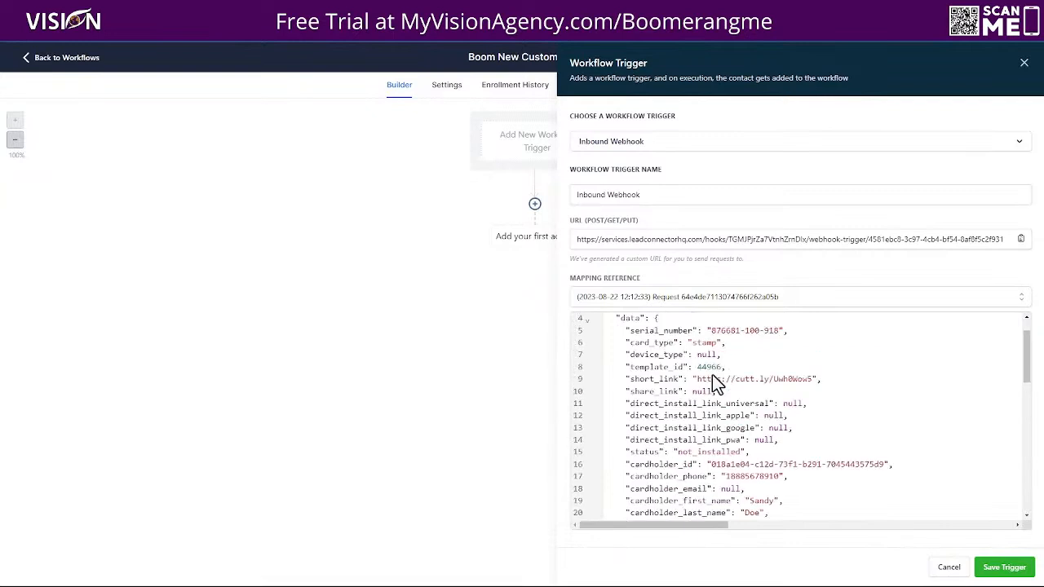
click(1002, 567)
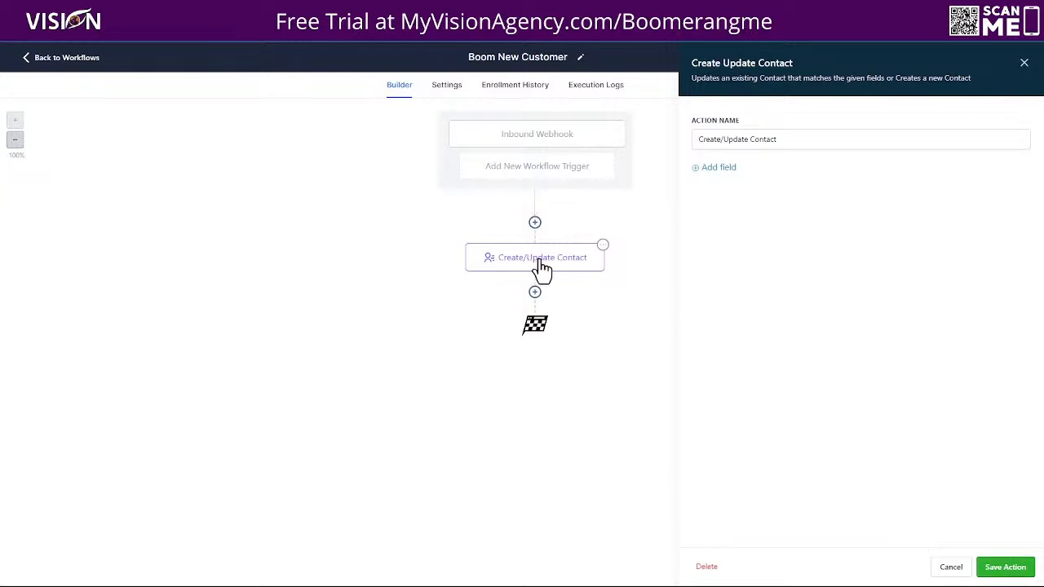
Add a First Name field to the Create/Update Contact action and map it to {{contact.first_name}}.
click(729, 172)
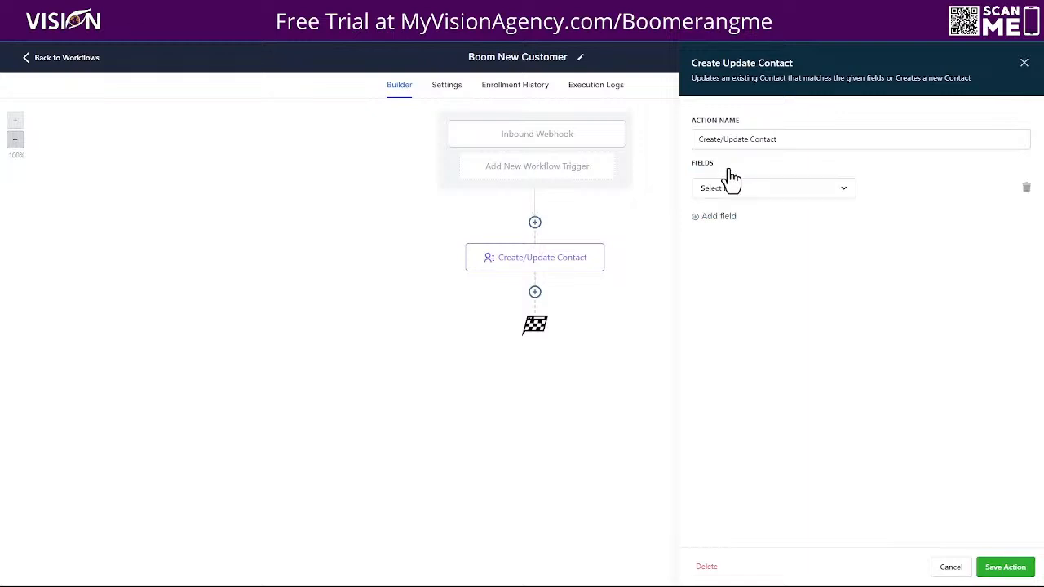
click(732, 190)
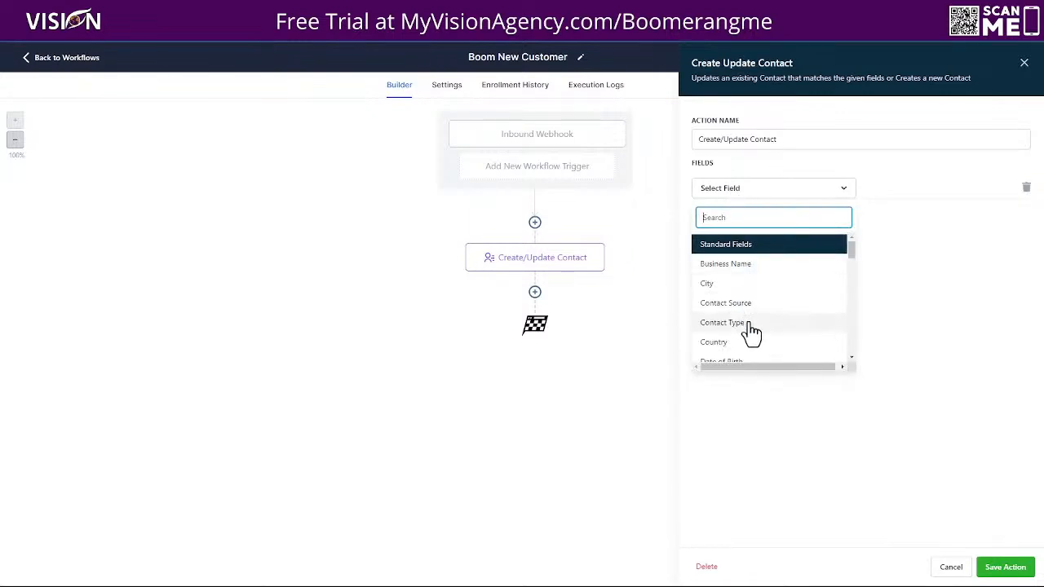
scroll(749, 333, down, 3)
click(721, 312)
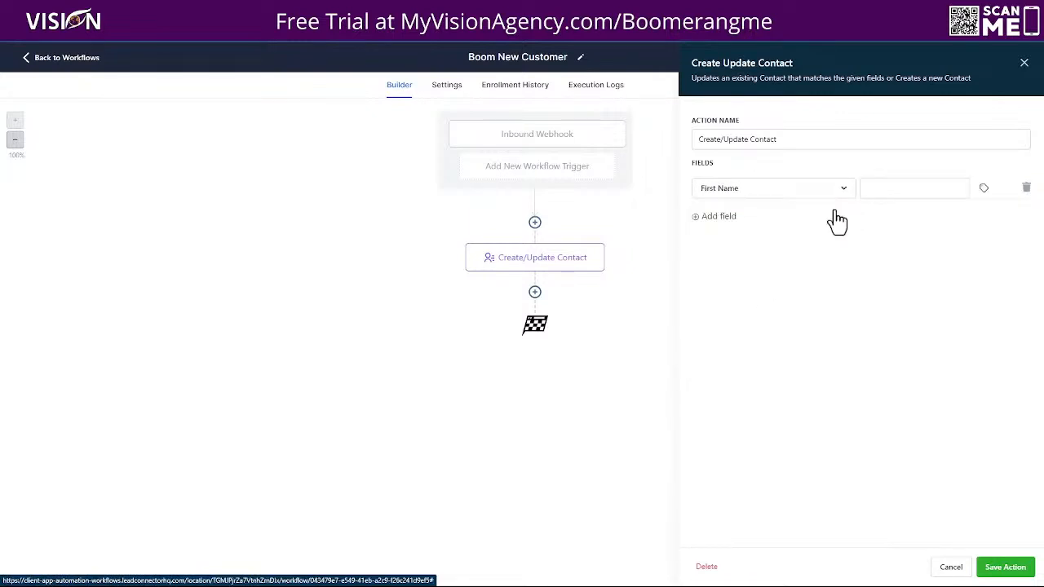
click(900, 189)
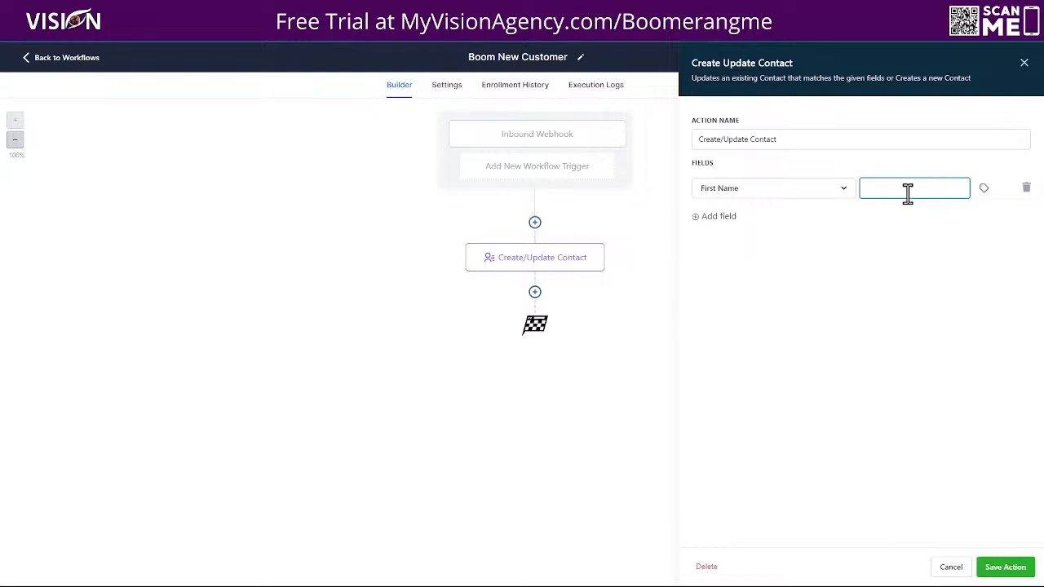
click(985, 190)
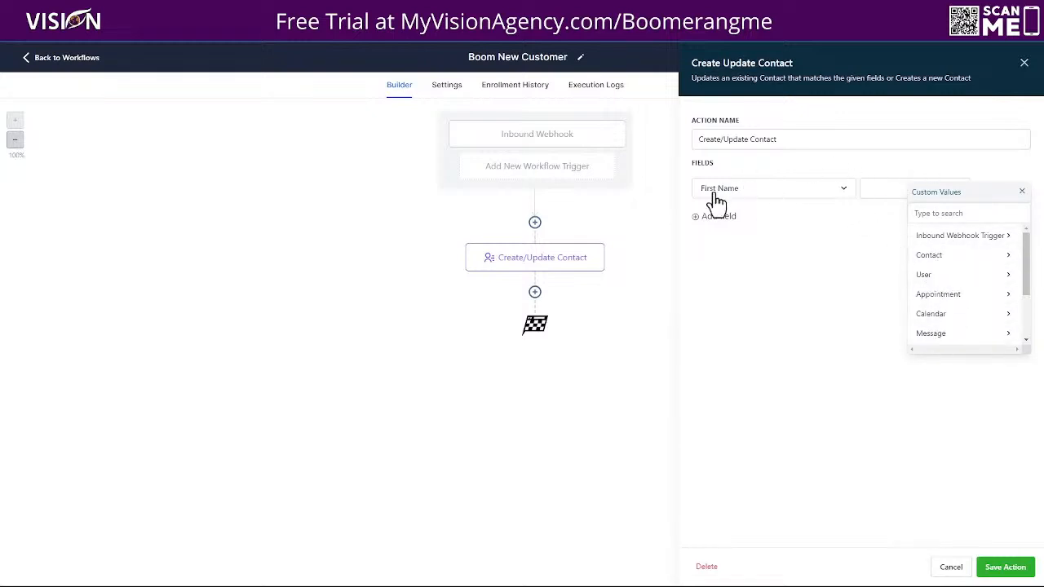
click(952, 258)
click(948, 255)
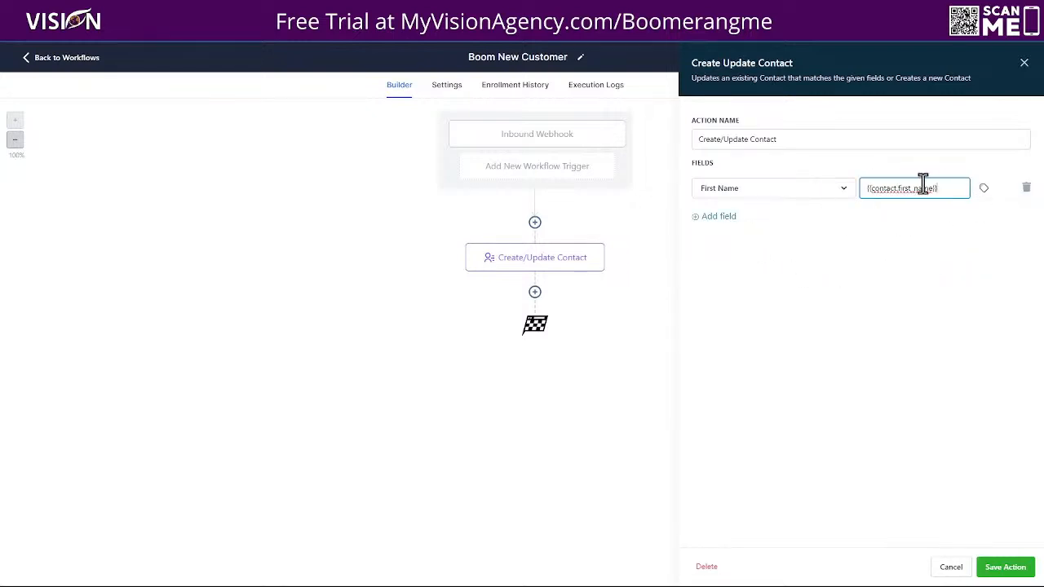
drag(946, 187, 855, 210)
Add a Last Name field to the Create/Update Contact action and map it to {{contact.last_name}}.
click(722, 217)
click(745, 223)
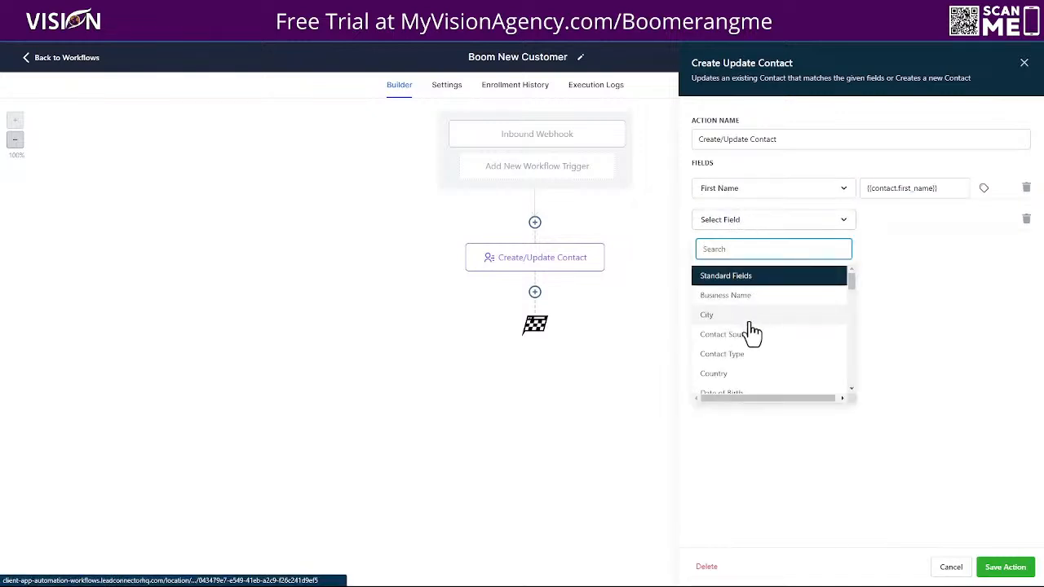
scroll(759, 375, down, 1)
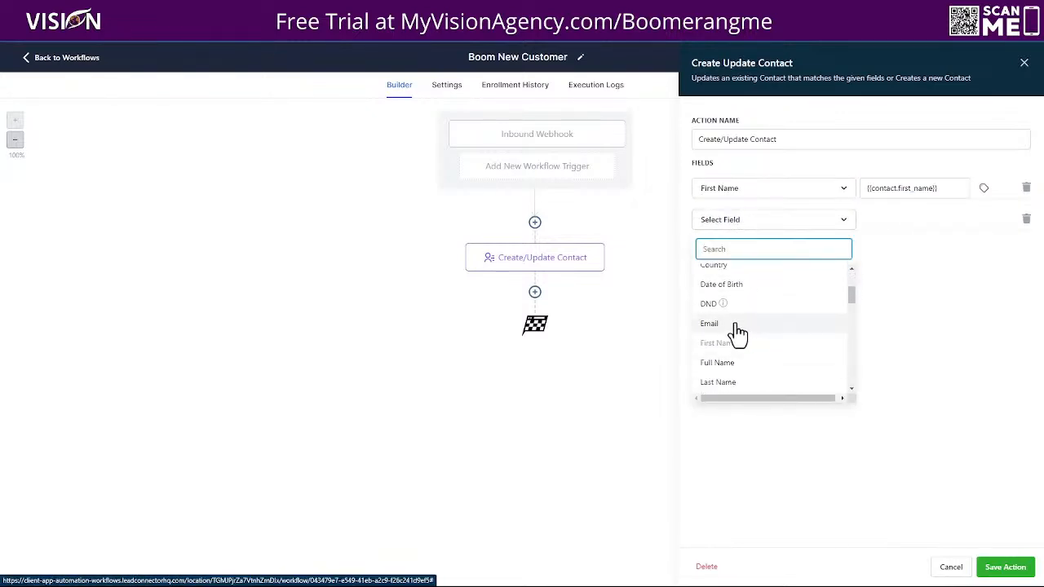
click(747, 382)
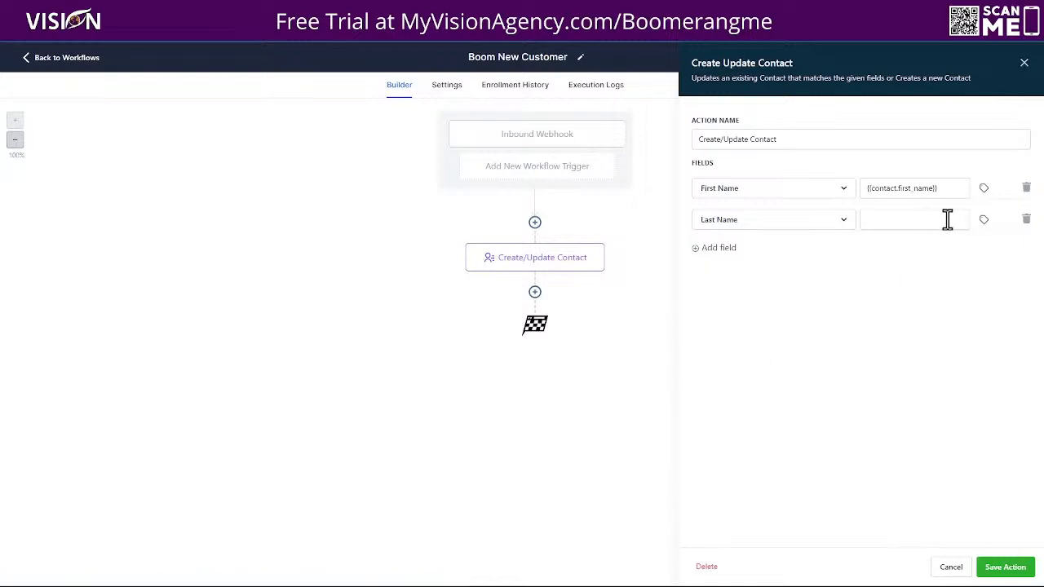
click(984, 222)
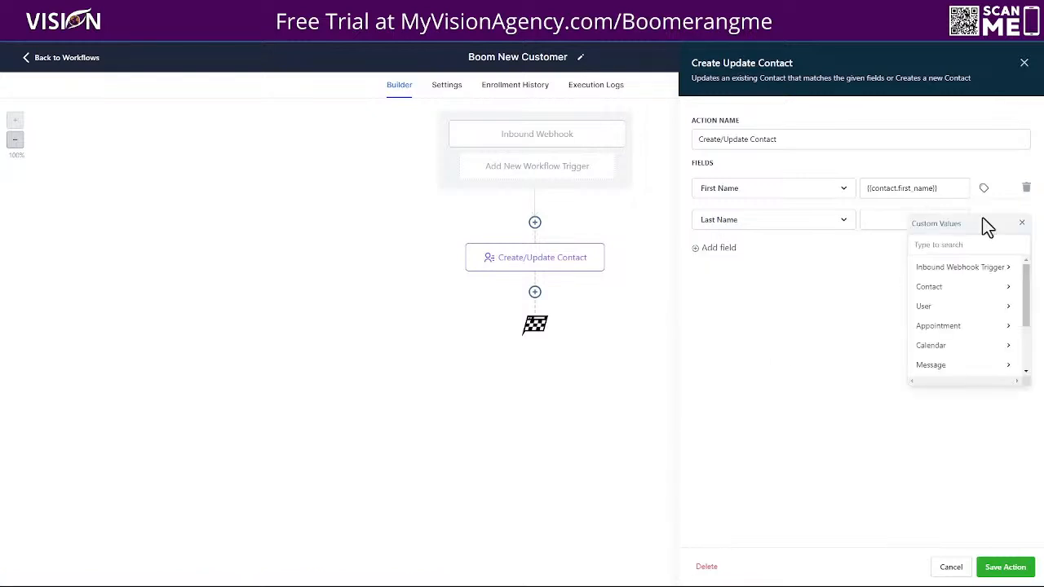
click(942, 301)
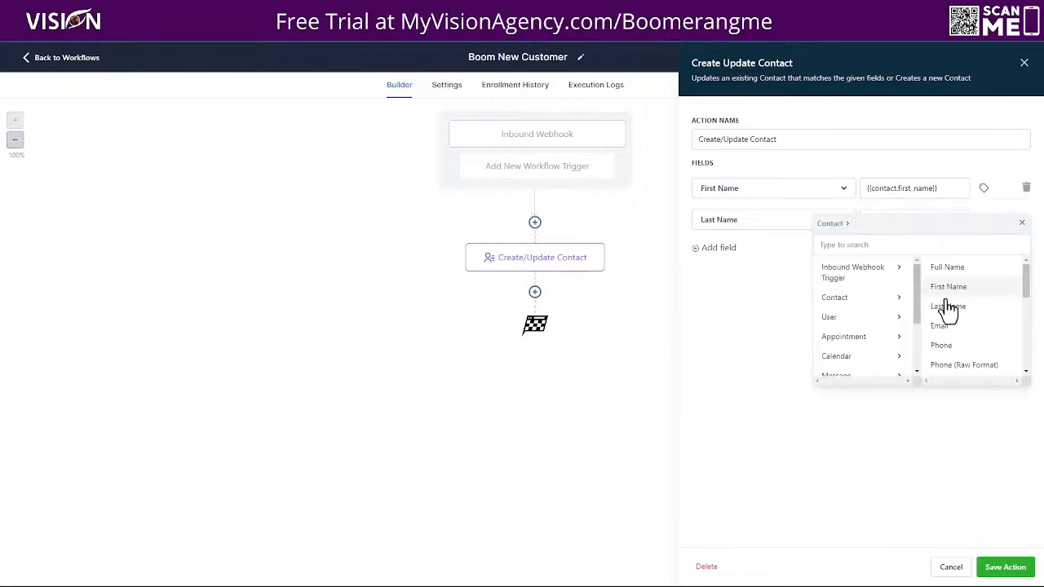
click(942, 313)
Add a Phone field to the Create/Update Contact action and map it to {{contact.phone}}.
click(720, 249)
click(733, 253)
scroll(754, 363, down, 3)
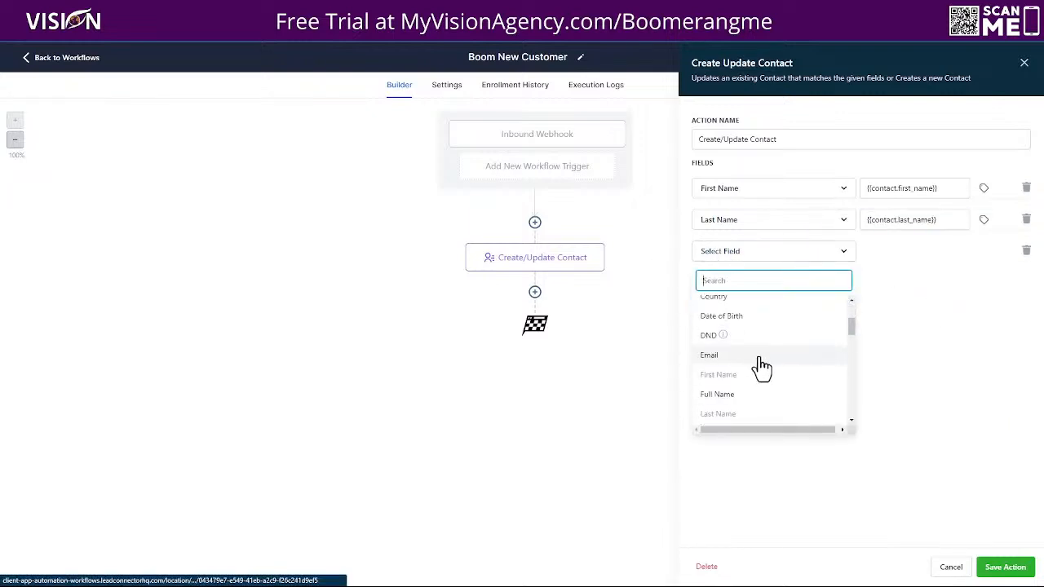
scroll(749, 368, down, 3)
scroll(738, 359, up, 1)
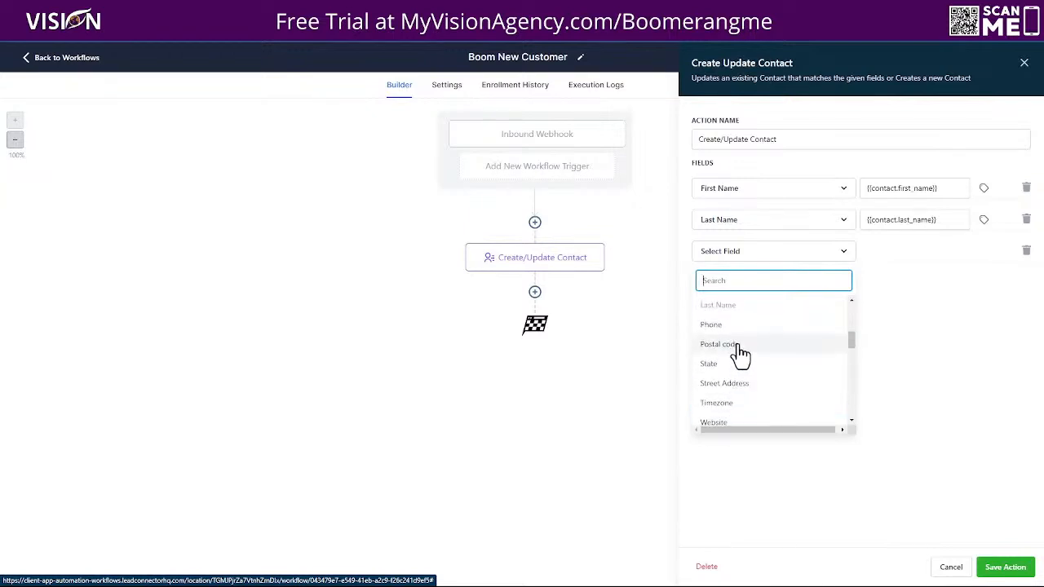
click(732, 326)
click(984, 253)
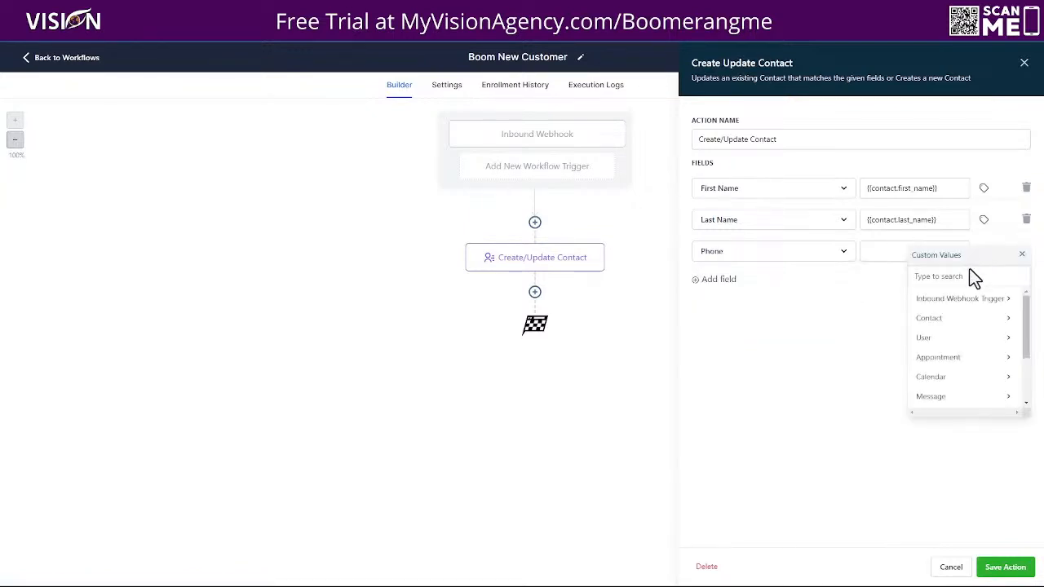
click(947, 327)
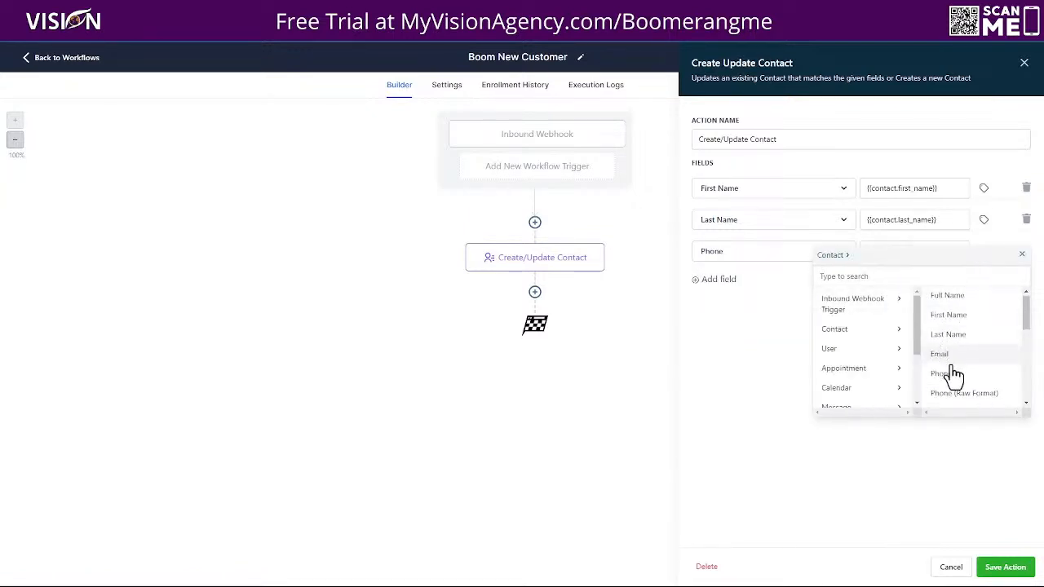
click(945, 327)
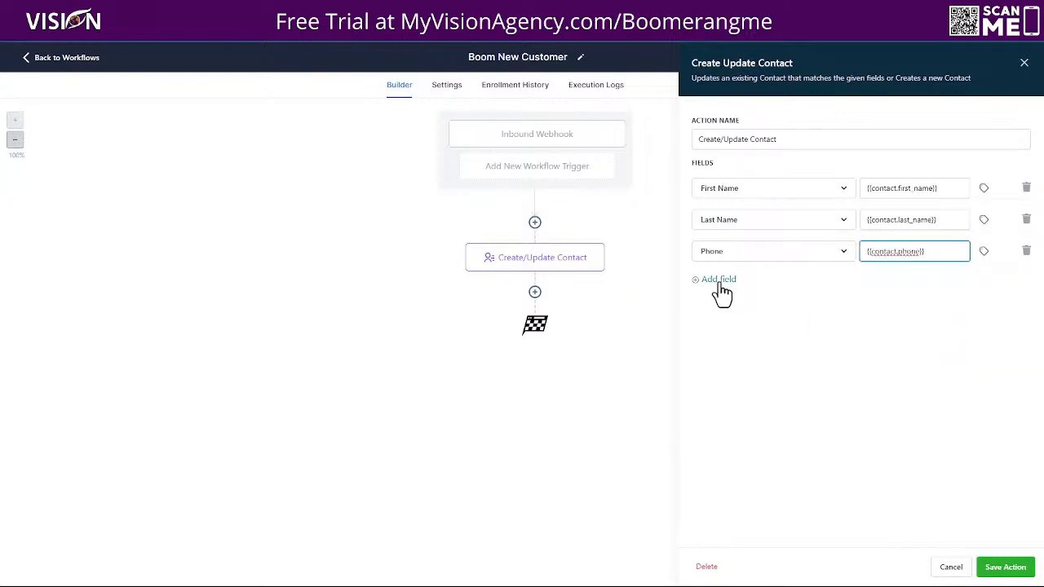
Add a Contact Source field to the Create/Update Contact action.
click(722, 280)
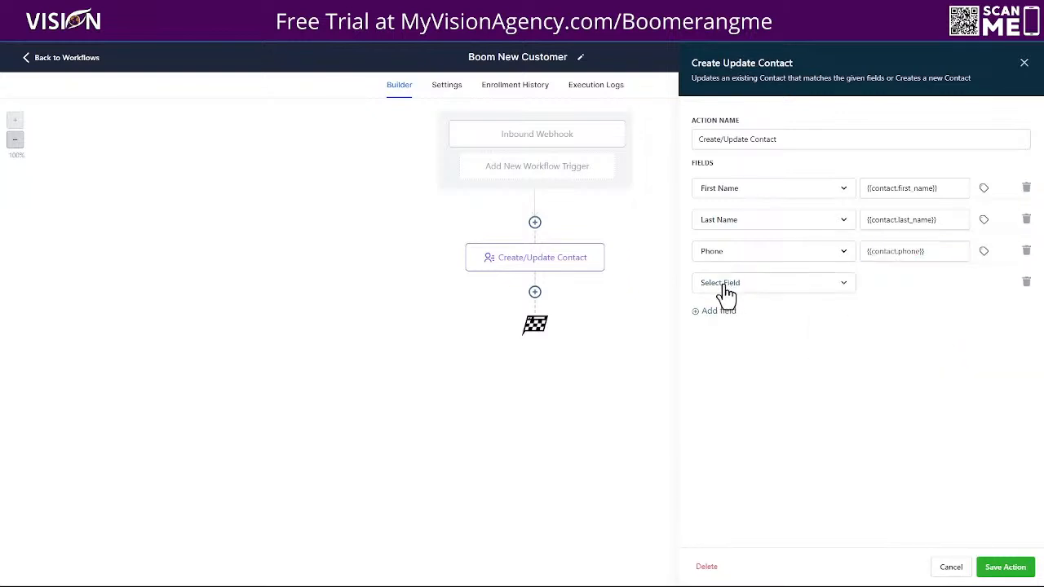
click(726, 285)
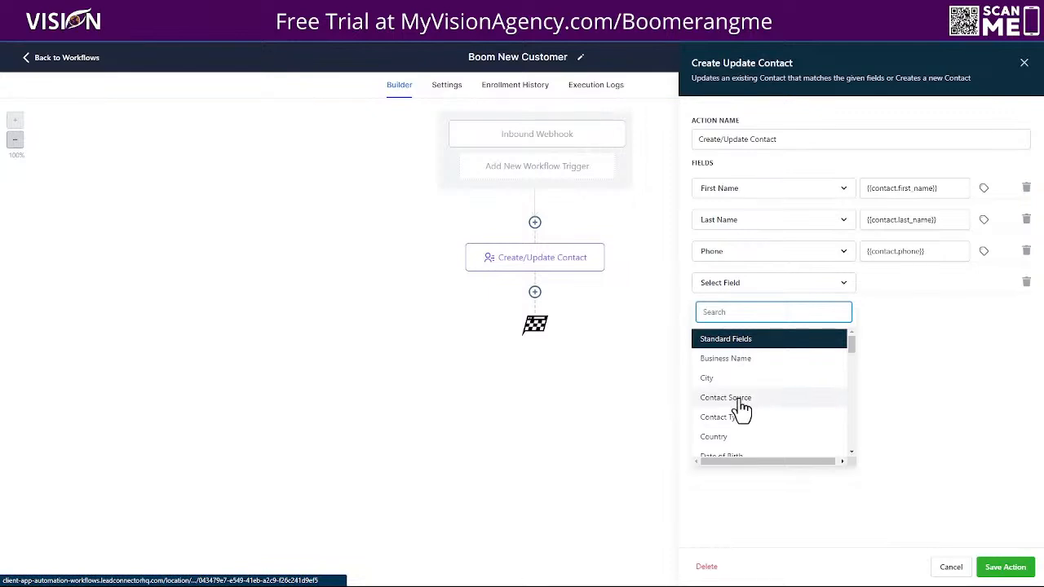
scroll(744, 412, down, 3)
scroll(749, 413, down, 8)
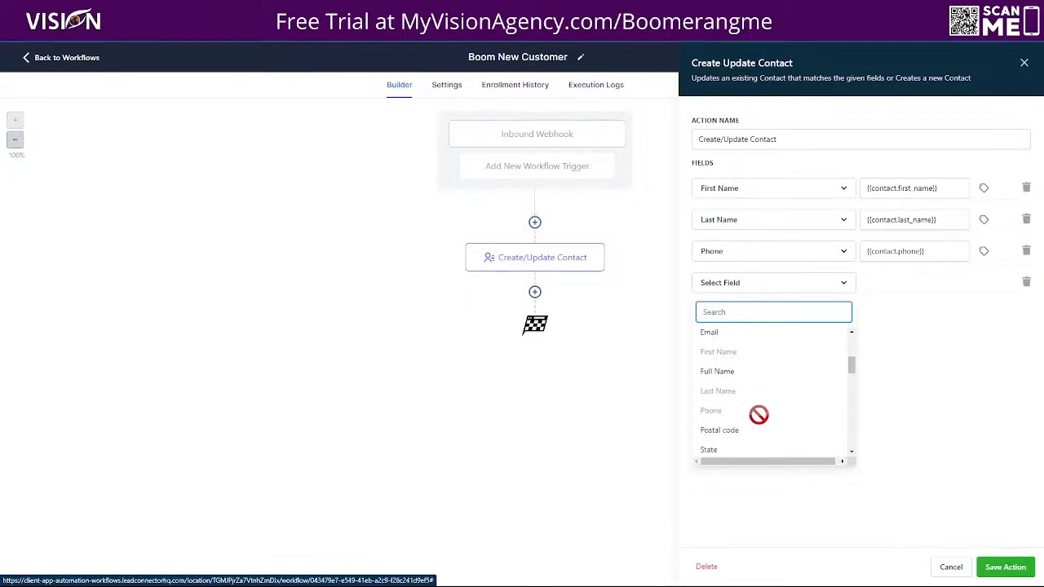
scroll(770, 421, up, 8)
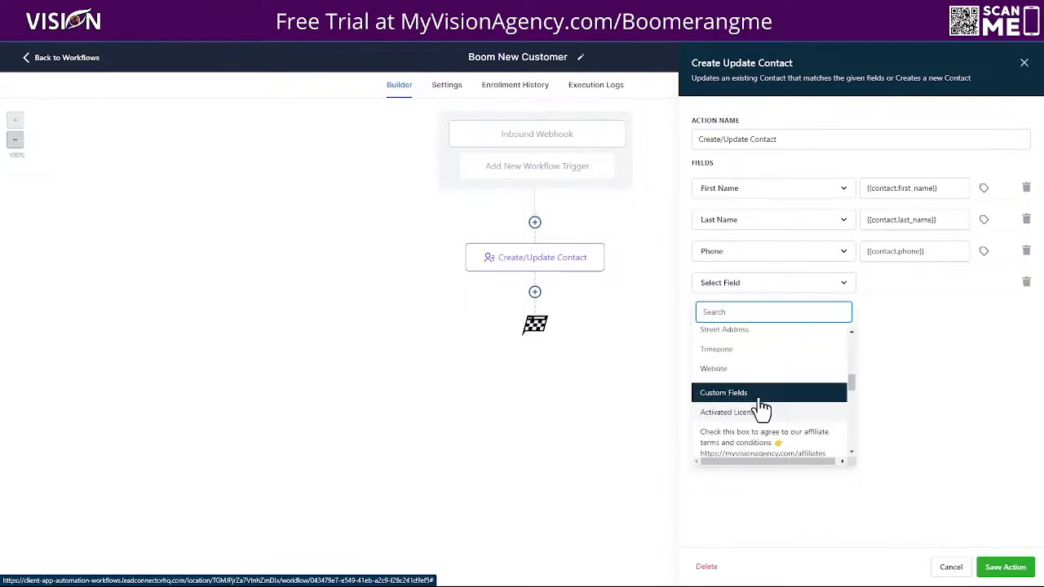
scroll(757, 375, up, 3)
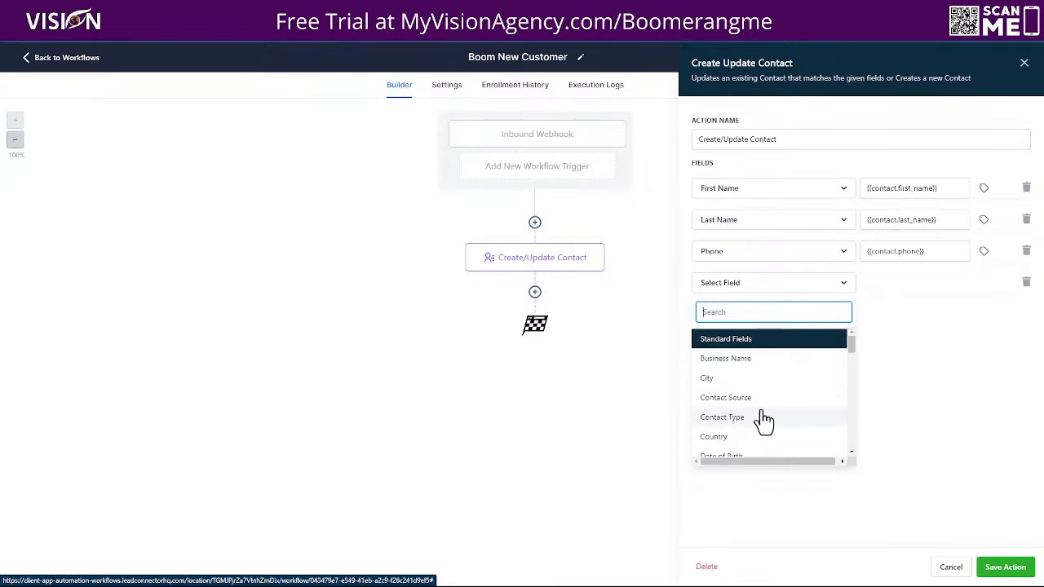
scroll(744, 428, down, 2)
scroll(749, 416, down, 1)
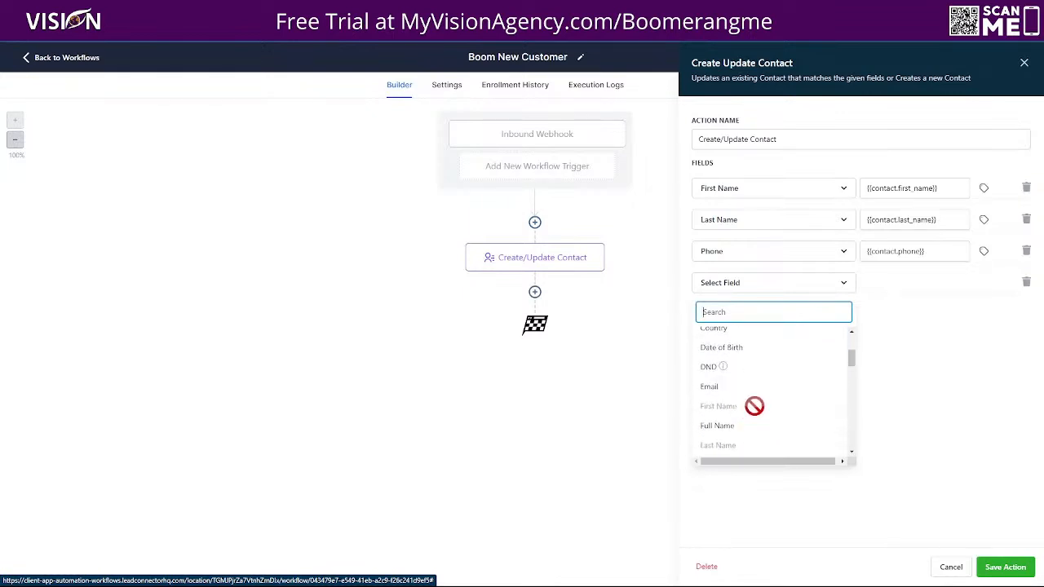
scroll(753, 404, up, 1)
click(752, 344)
Map Contact Source to the Event value of the Inbound Webhook Trigger and save the Create/Update Contact action.
click(985, 285)
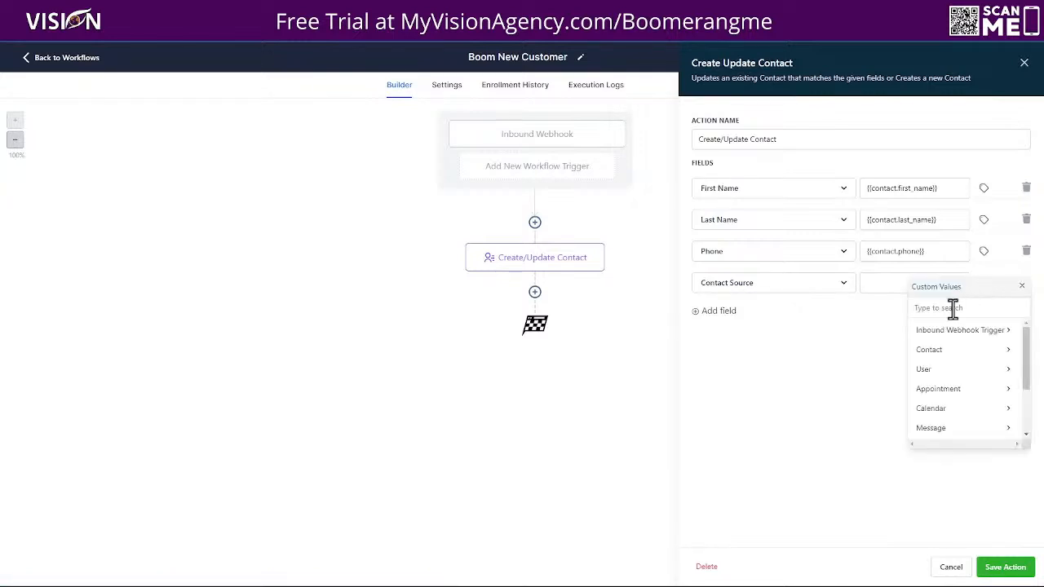
click(886, 343)
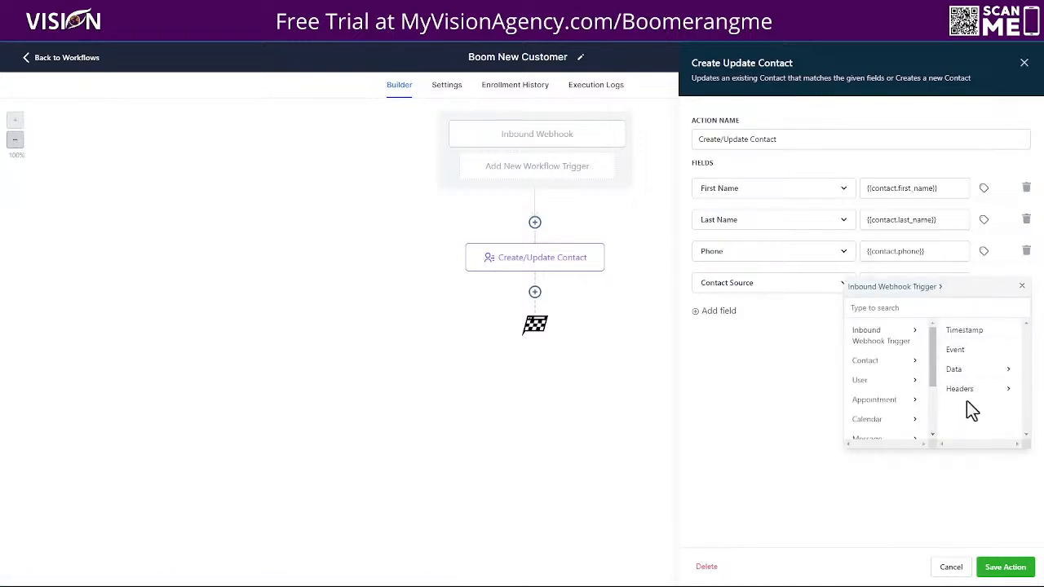
click(956, 351)
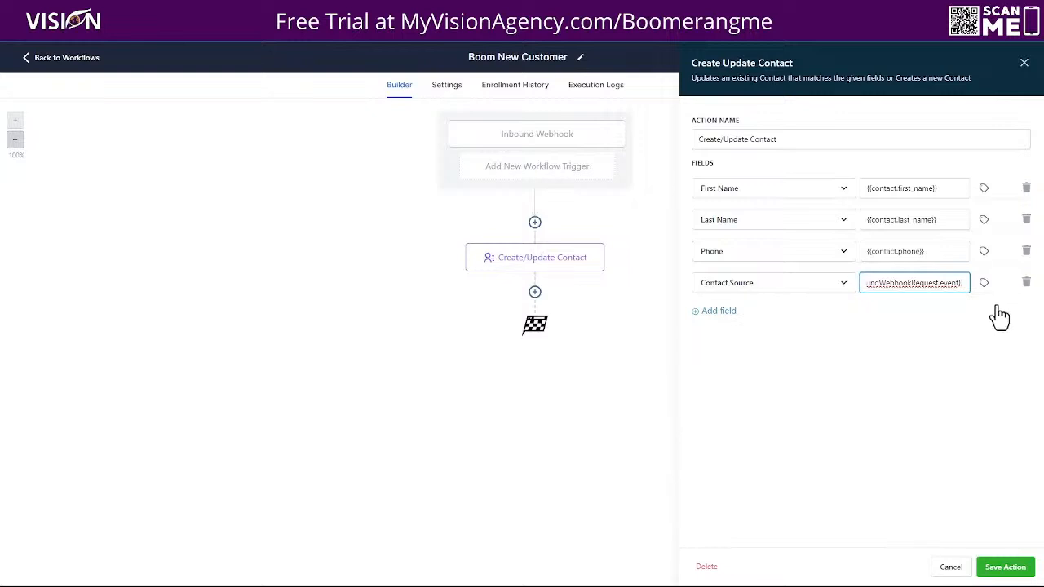
click(1003, 568)
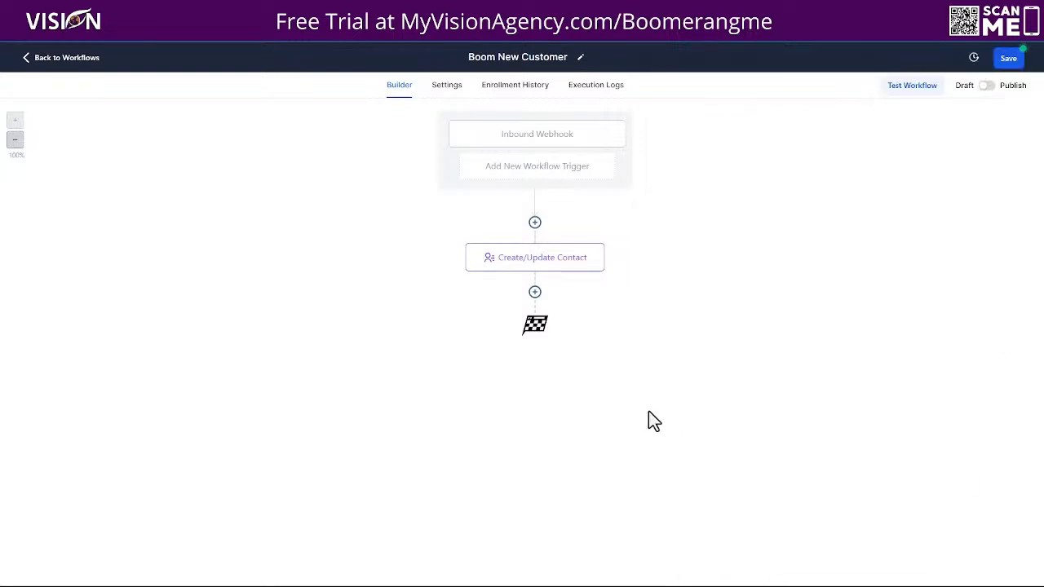
Add an Add Contact Tag action after Create/Update Contact with the existing "rewards card" tag and save it.
click(535, 292)
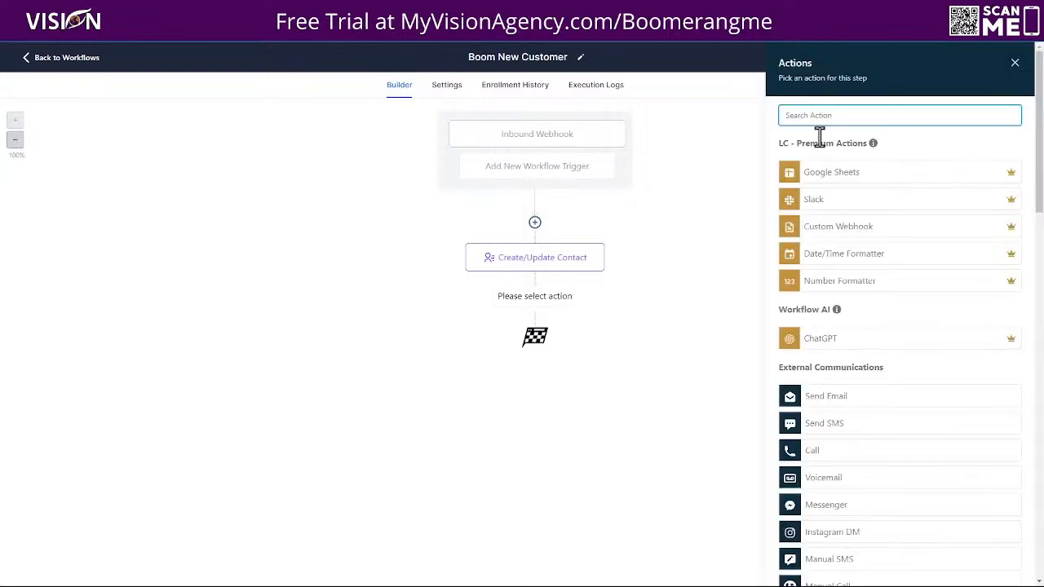
text(tag)
click(810, 190)
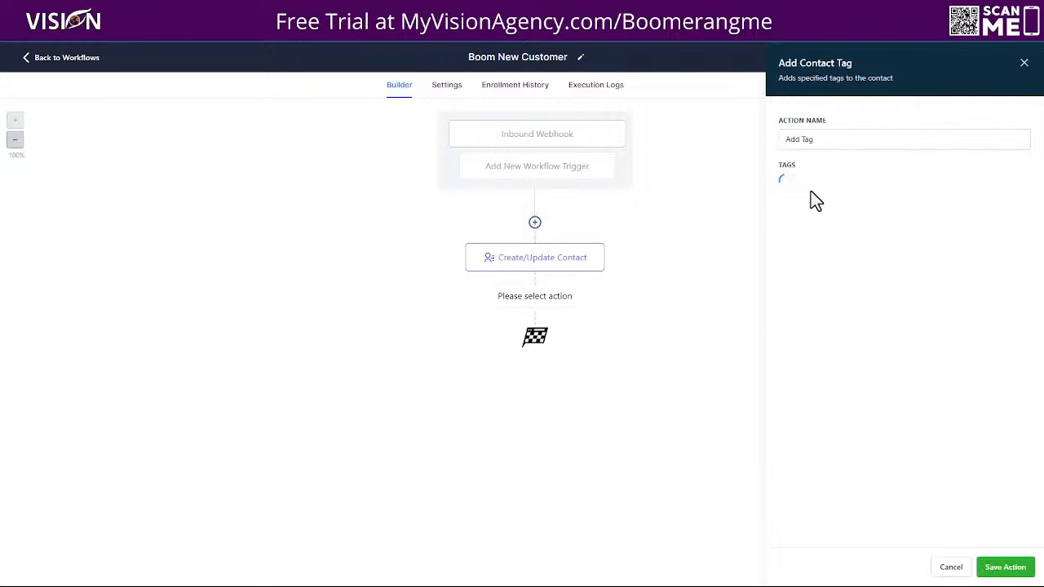
click(801, 184)
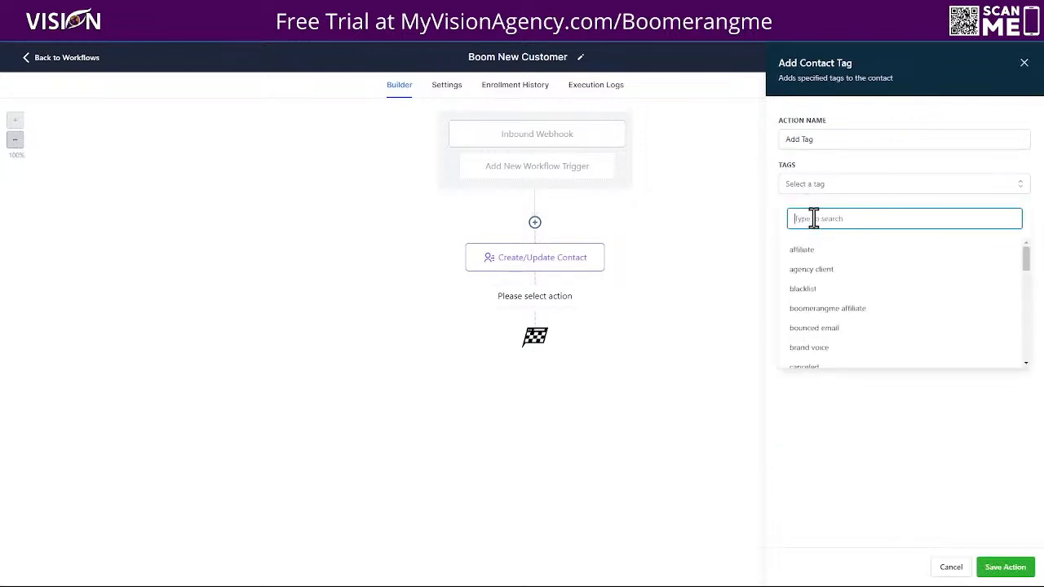
text(rewards)
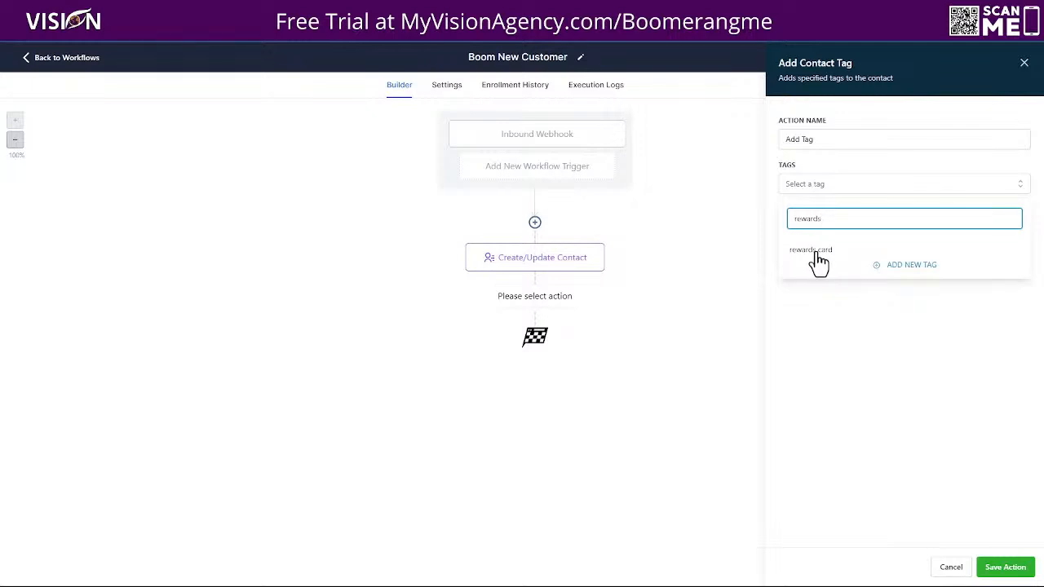
click(815, 253)
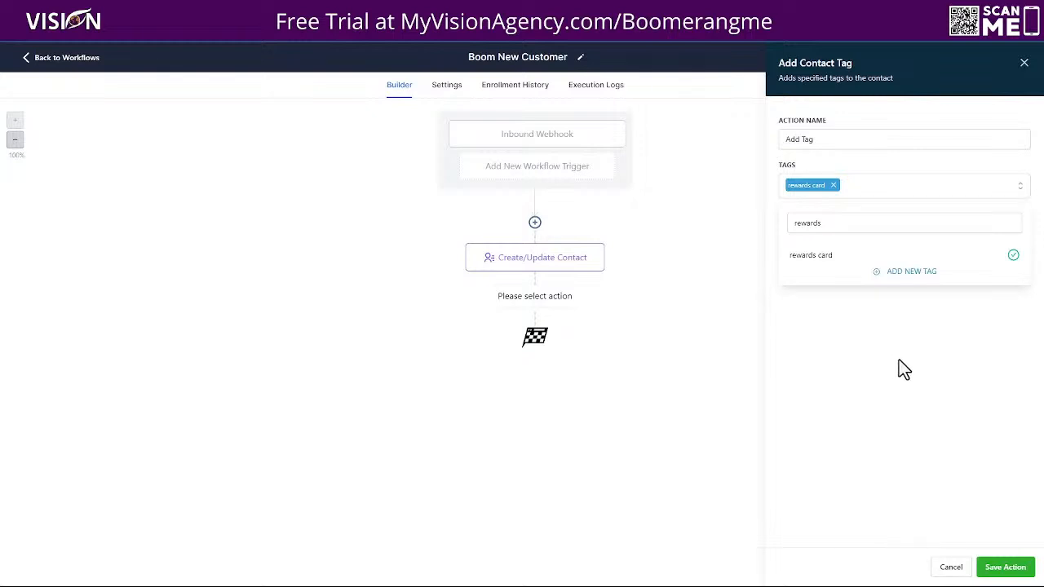
click(898, 401)
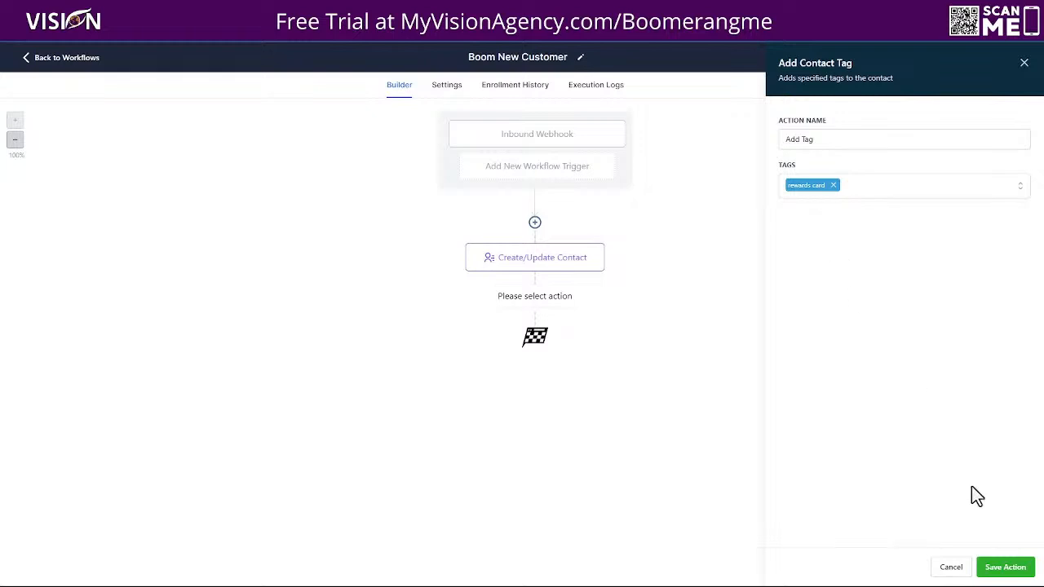
click(1006, 567)
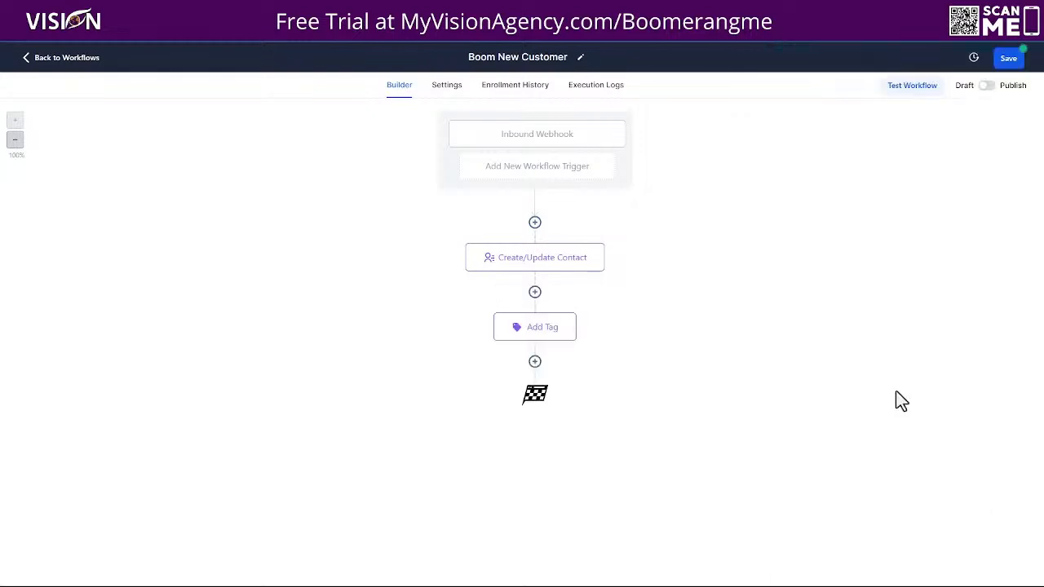
Browse the actions available for the step after Add Tag, through to Conditions and Workflow, without adding one.
click(535, 363)
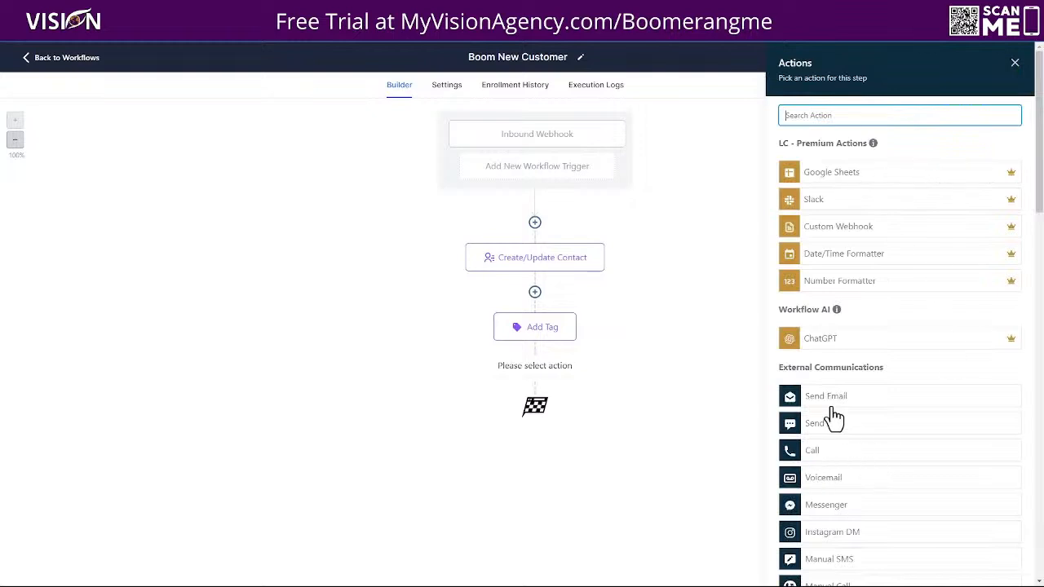
scroll(876, 403, down, 2)
scroll(873, 400, down, 1)
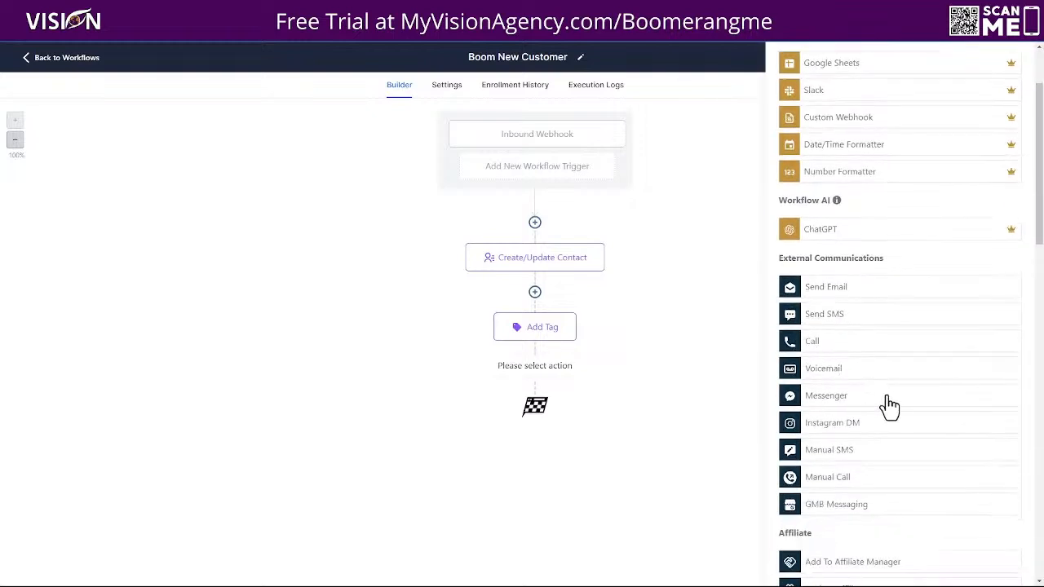
scroll(889, 406, down, 2)
scroll(881, 435, down, 3)
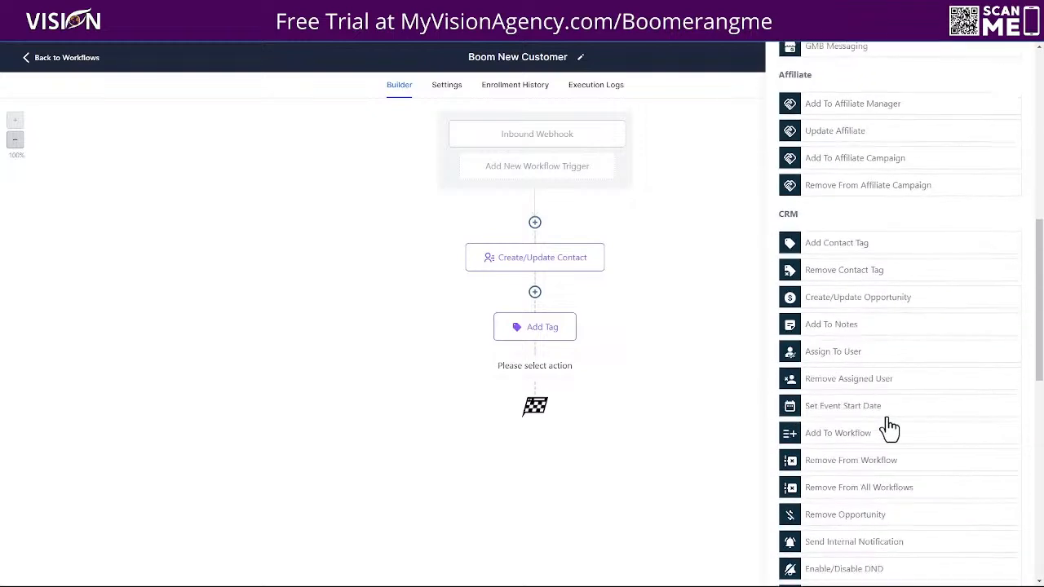
scroll(867, 375, down, 3)
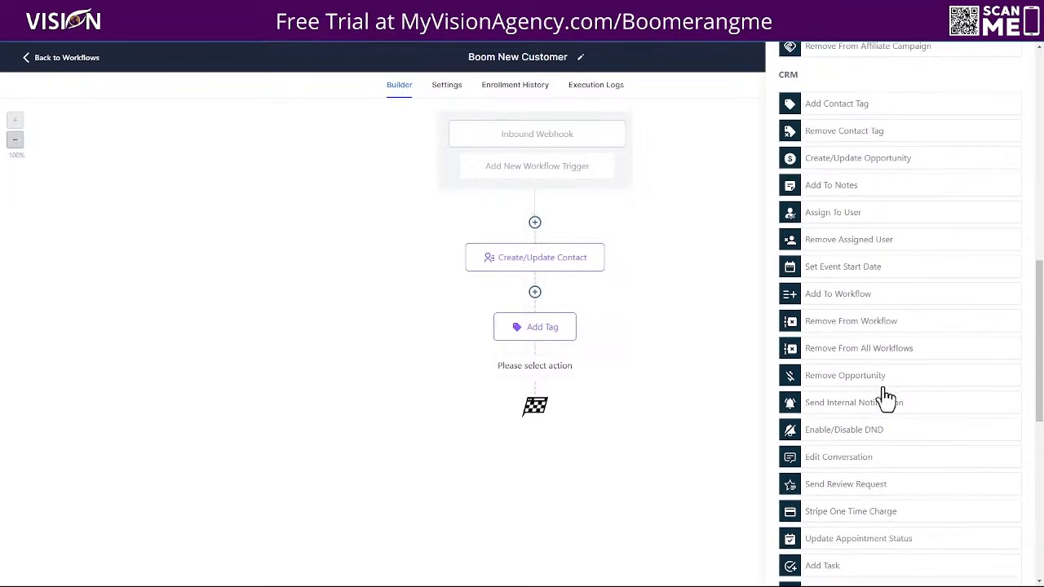
scroll(903, 408, down, 5)
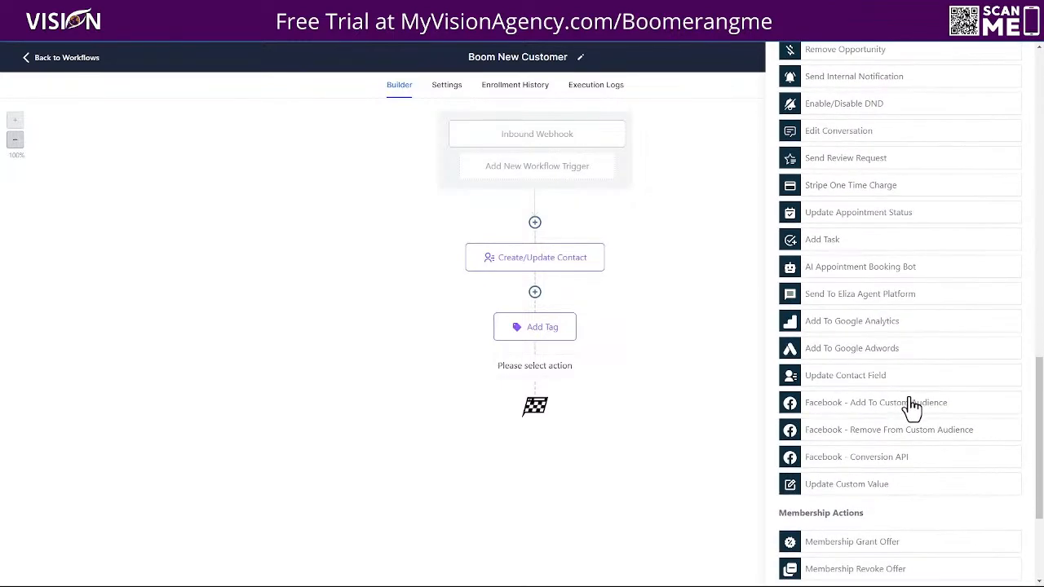
scroll(909, 410, down, 3)
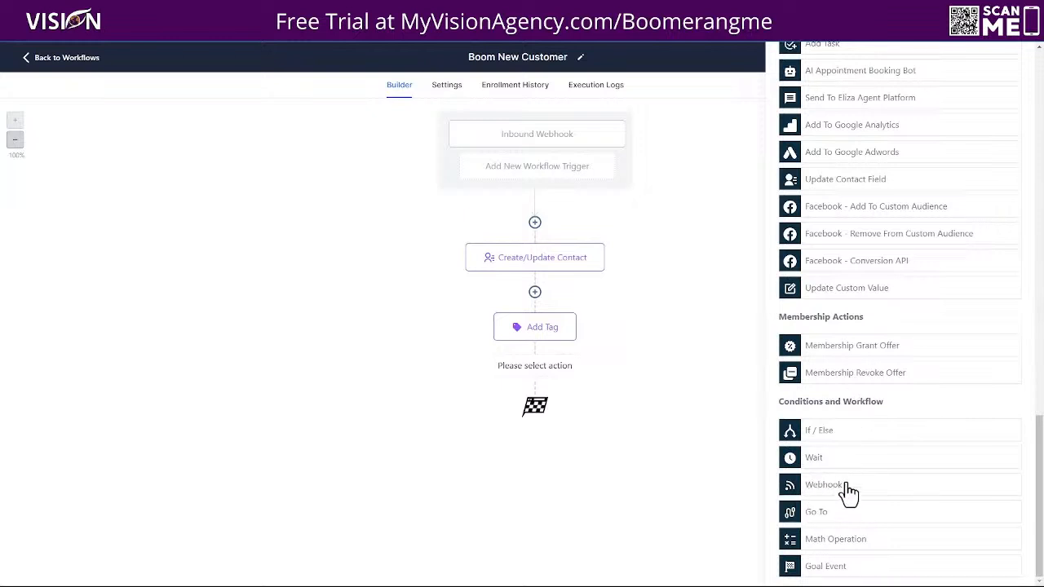
scroll(866, 448, up, 5)
scroll(870, 448, up, 10)
click(1015, 63)
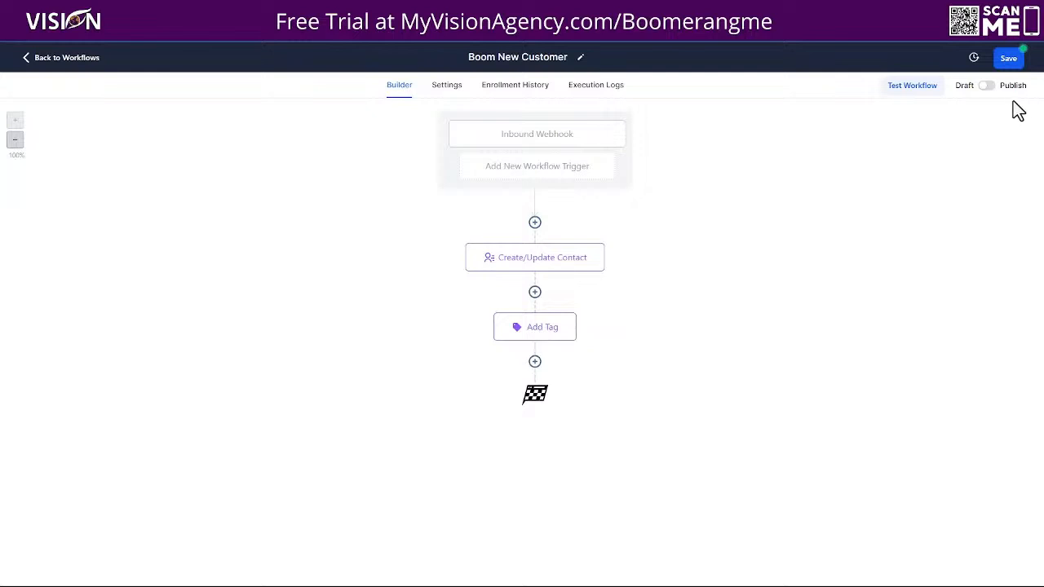
Save the Boom New Customer workflow and dismiss the notification.
click(1009, 61)
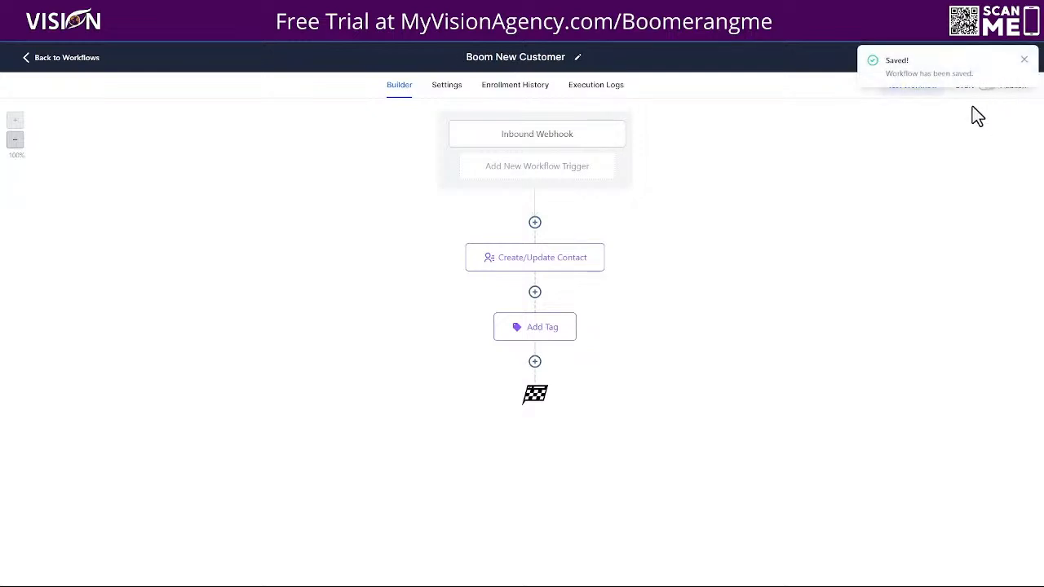
click(1024, 60)
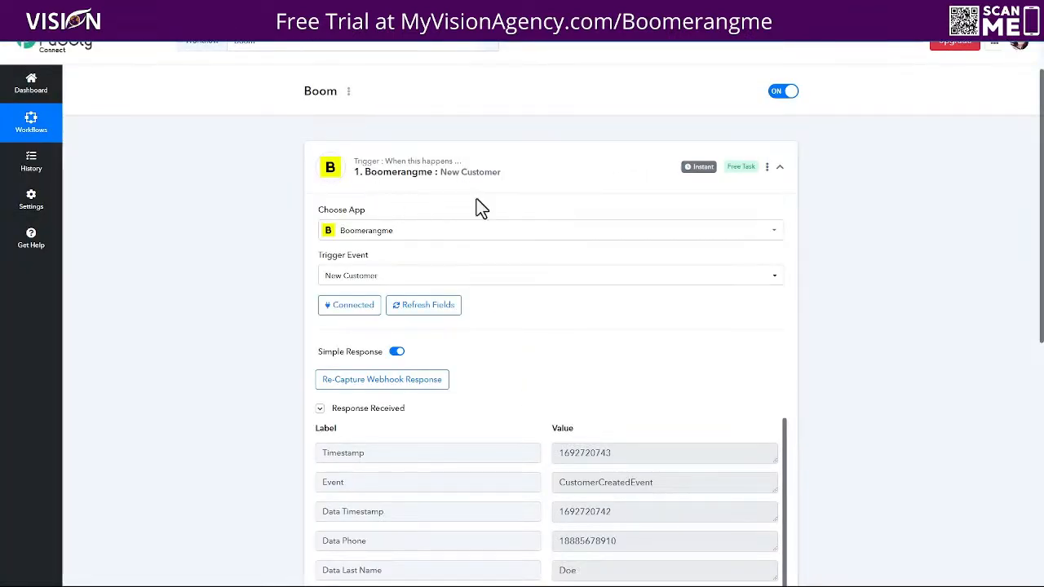
Switch to the Boom workflow in Pabbly Connect, review the trigger's captured response and choose LeadConnector V2 as the action app.
scroll(860, 321, down, 1)
scroll(622, 283, down, 1)
scroll(599, 355, down, 1)
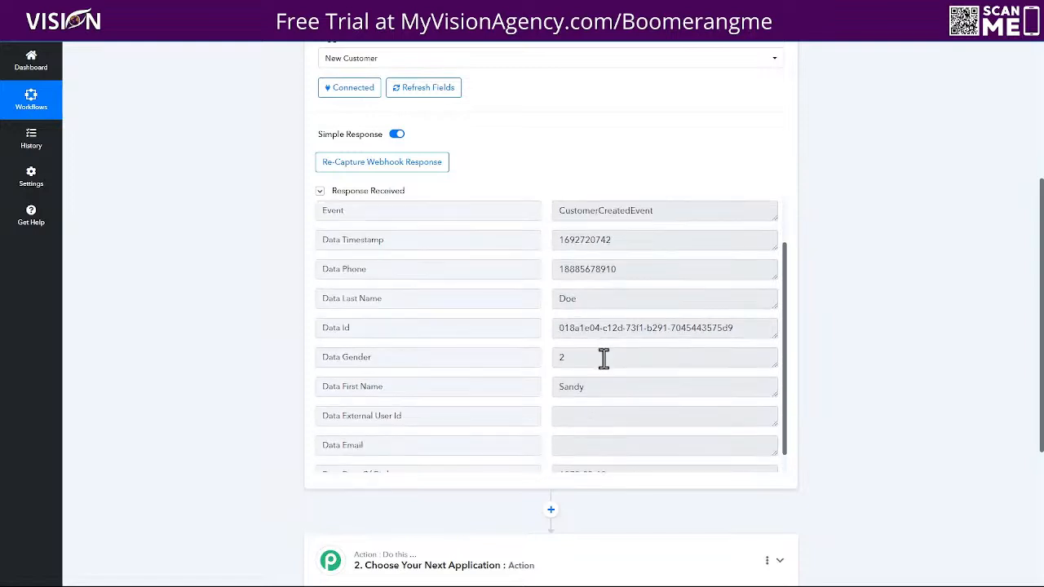
scroll(604, 356, down, 1)
scroll(661, 372, down, 1)
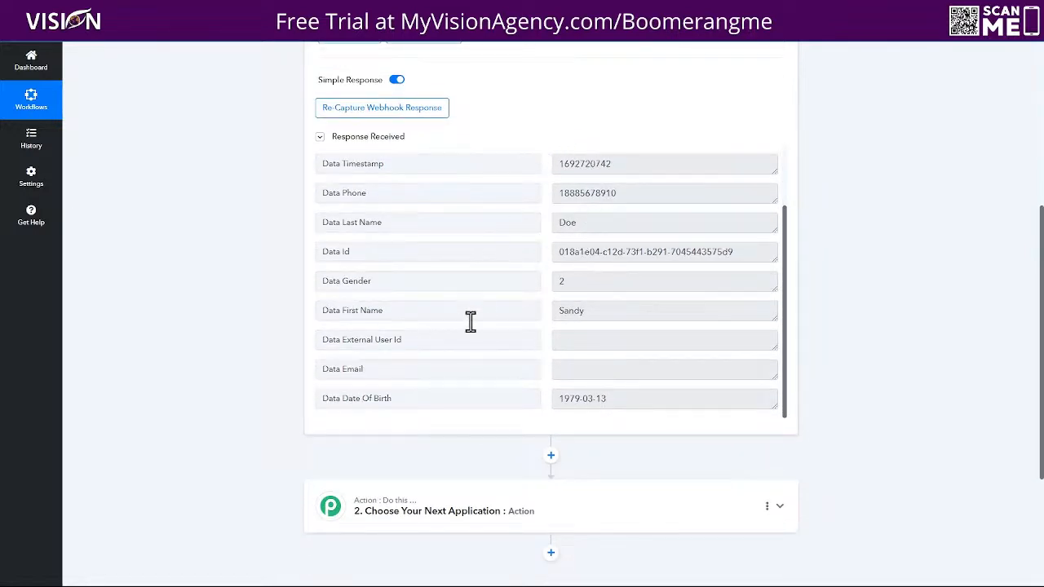
click(528, 514)
scroll(690, 389, down, 3)
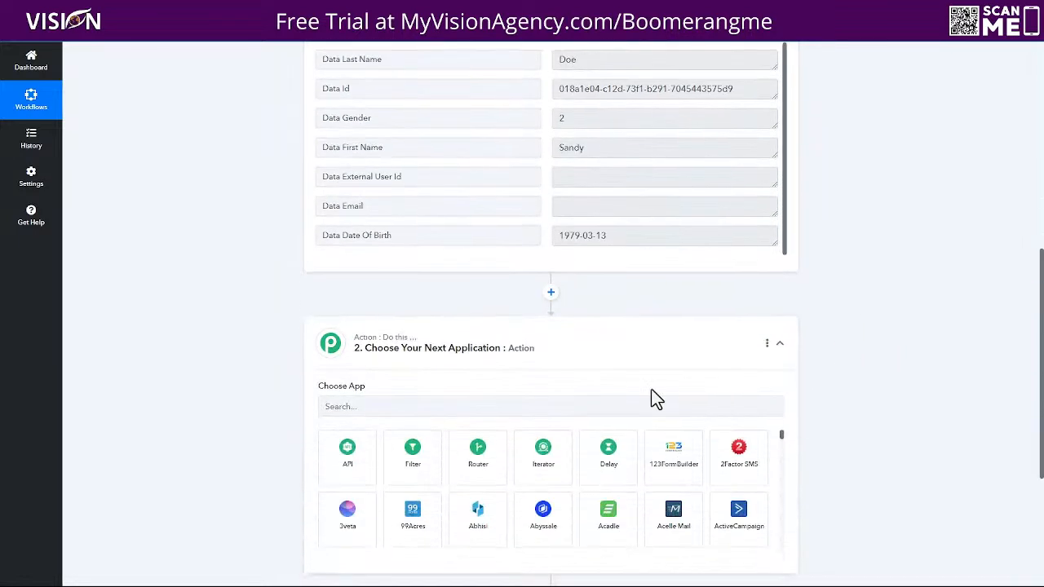
click(487, 406)
text(lead)
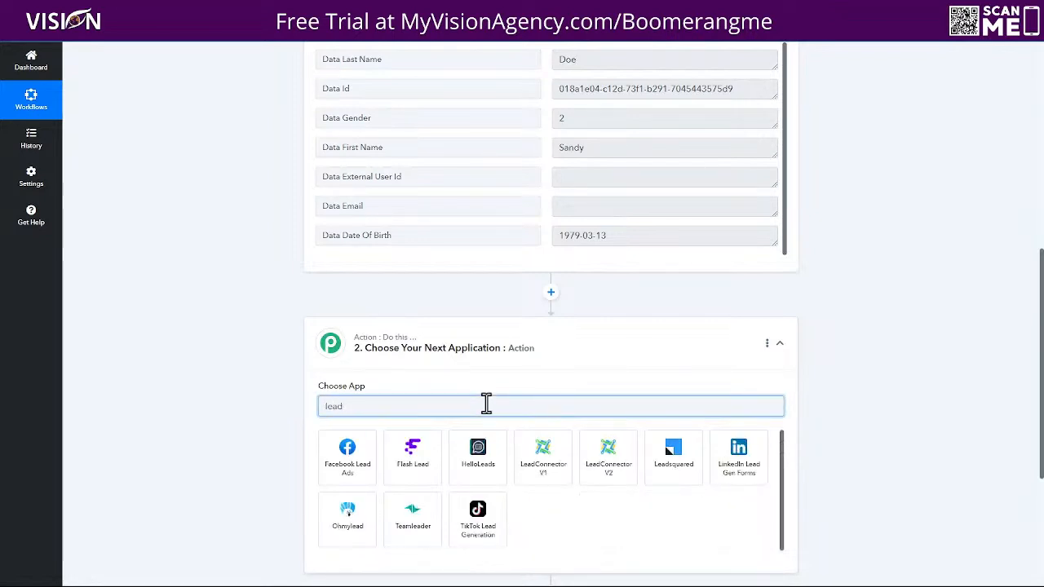
click(601, 458)
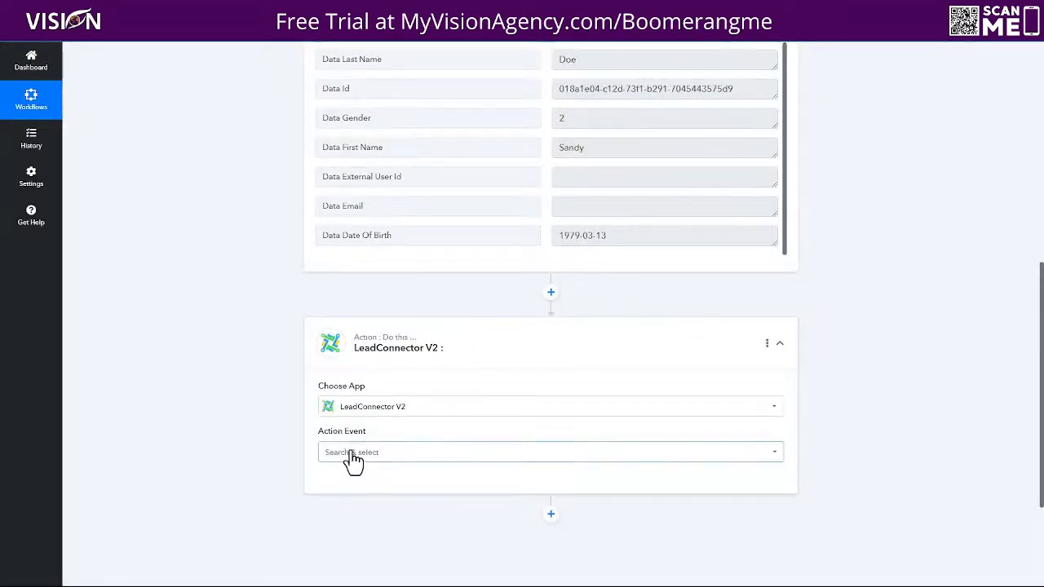
Set the LeadConnector V2 action event to Create or Update a Contact.
click(353, 459)
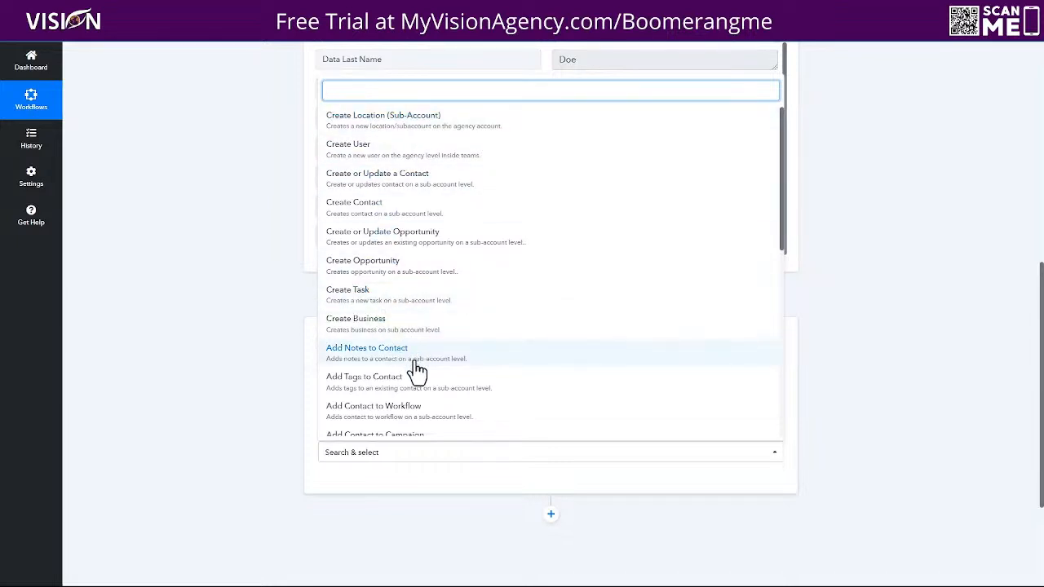
scroll(412, 359, down, 3)
scroll(419, 373, up, 3)
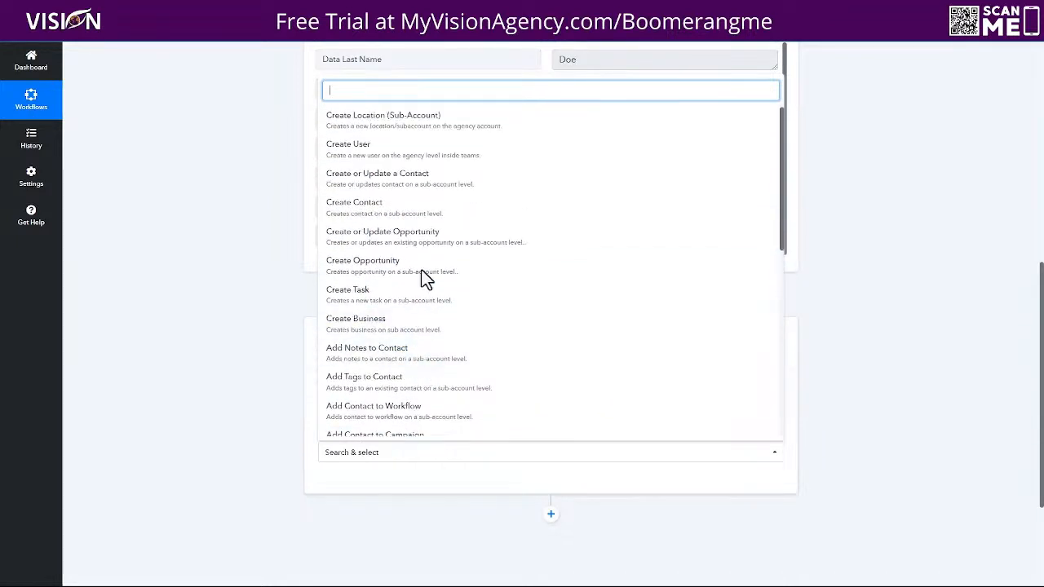
click(411, 188)
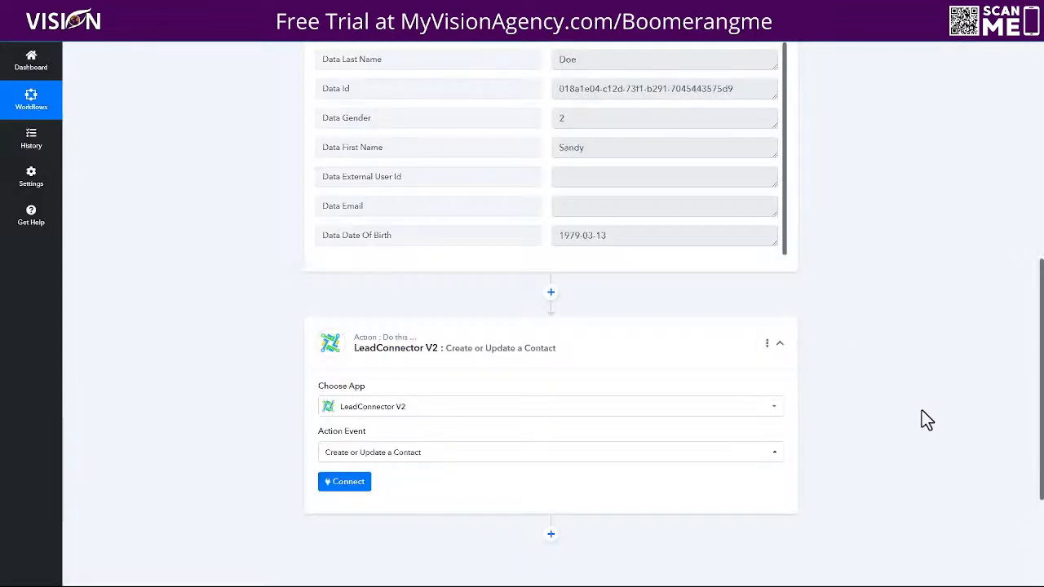
Connect the LeadConnector V2 action through the existing MVA Subaccount connection and save it.
click(341, 485)
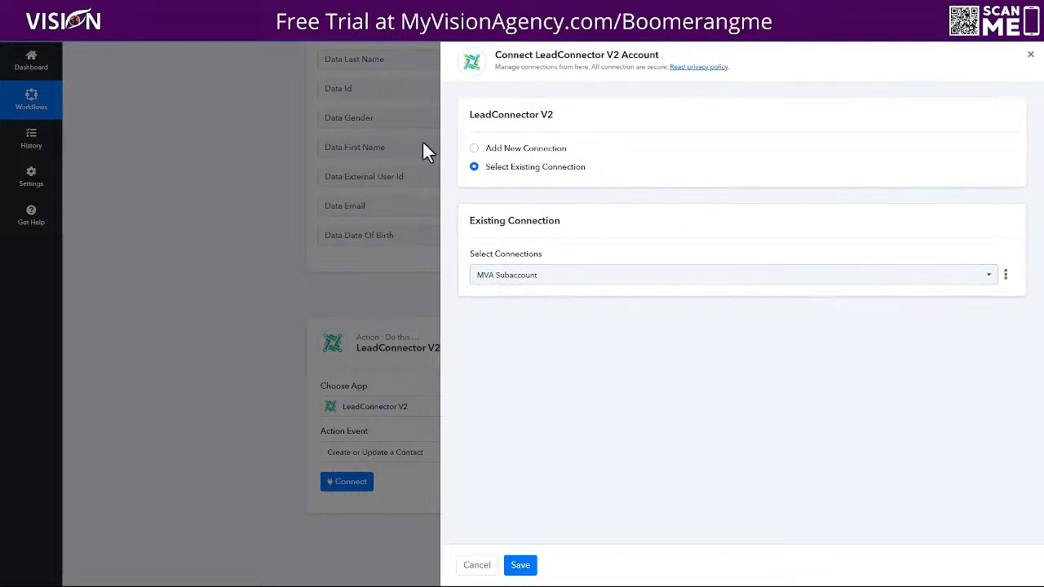
click(503, 278)
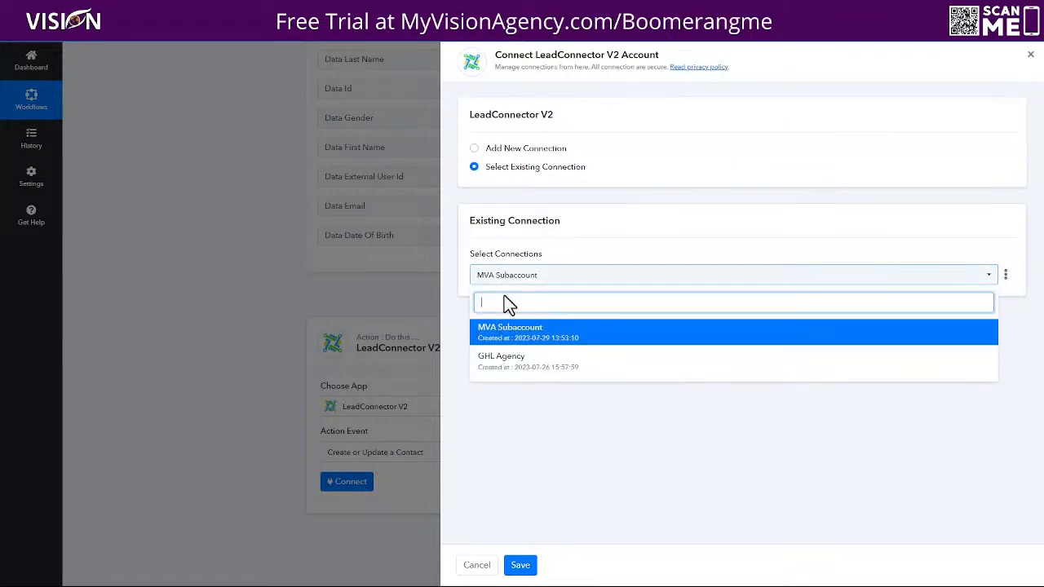
click(577, 231)
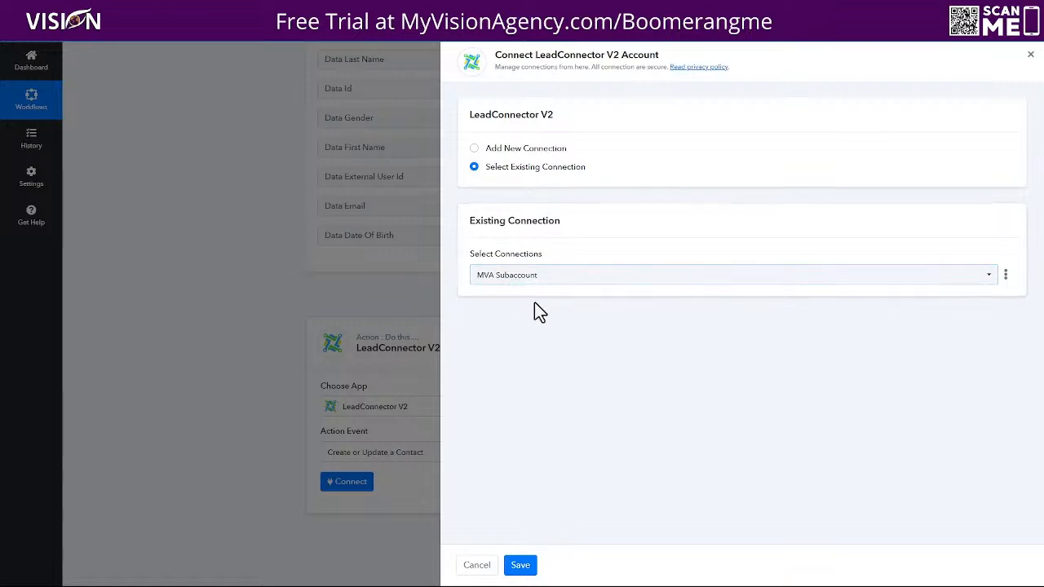
click(522, 566)
Map the contact's First Name field to Data First Name from the Boomerangme New Customer trigger.
scroll(247, 384, down, 4)
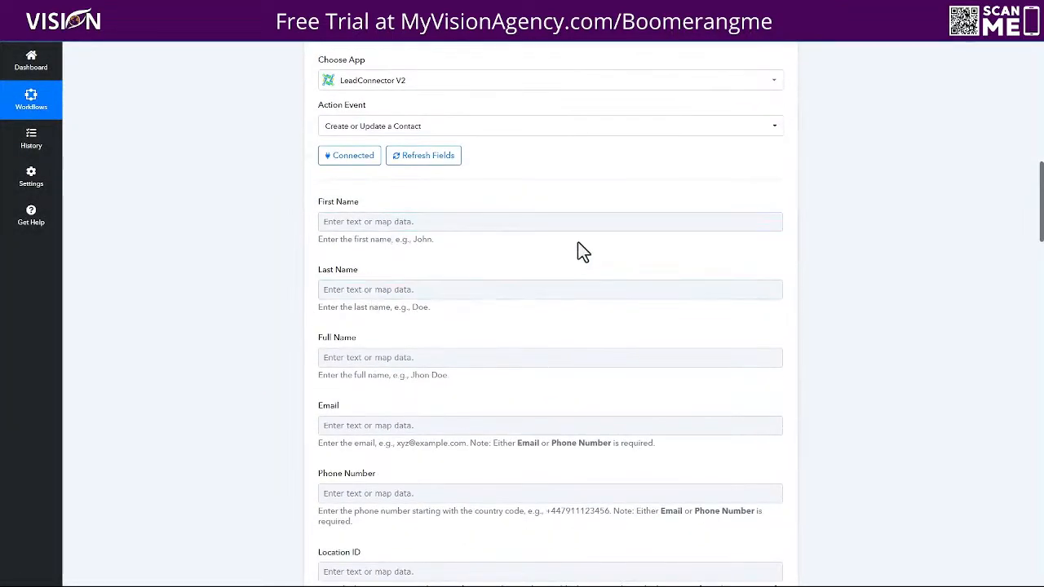
scroll(565, 236, down, 1)
scroll(489, 258, up, 1)
click(396, 222)
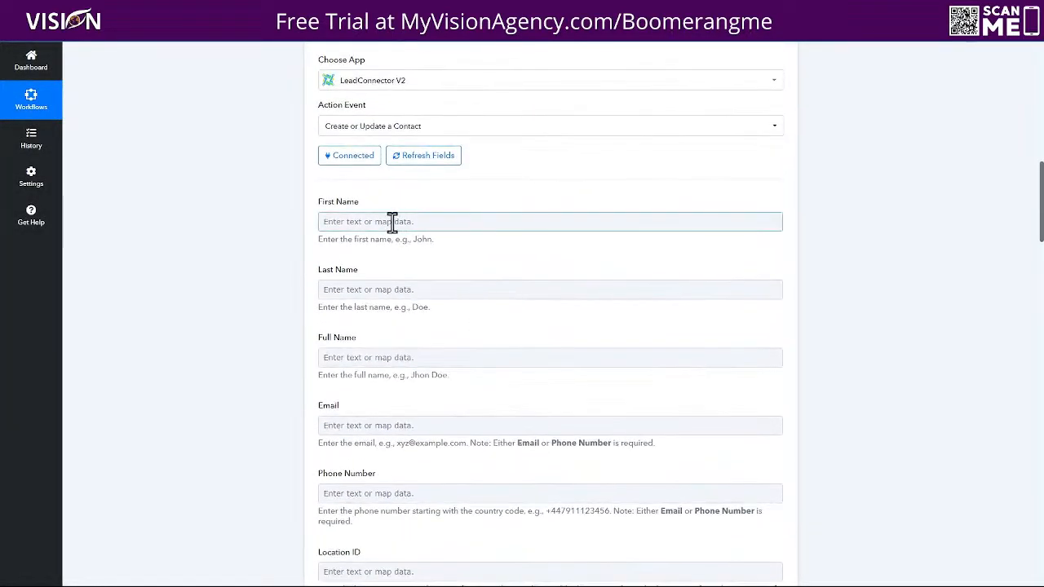
click(362, 221)
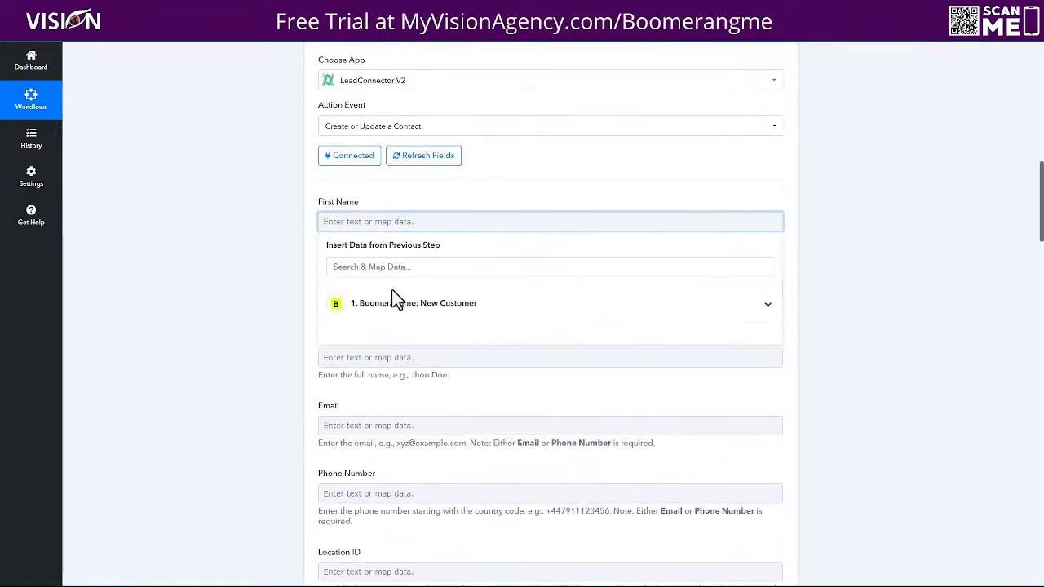
click(464, 300)
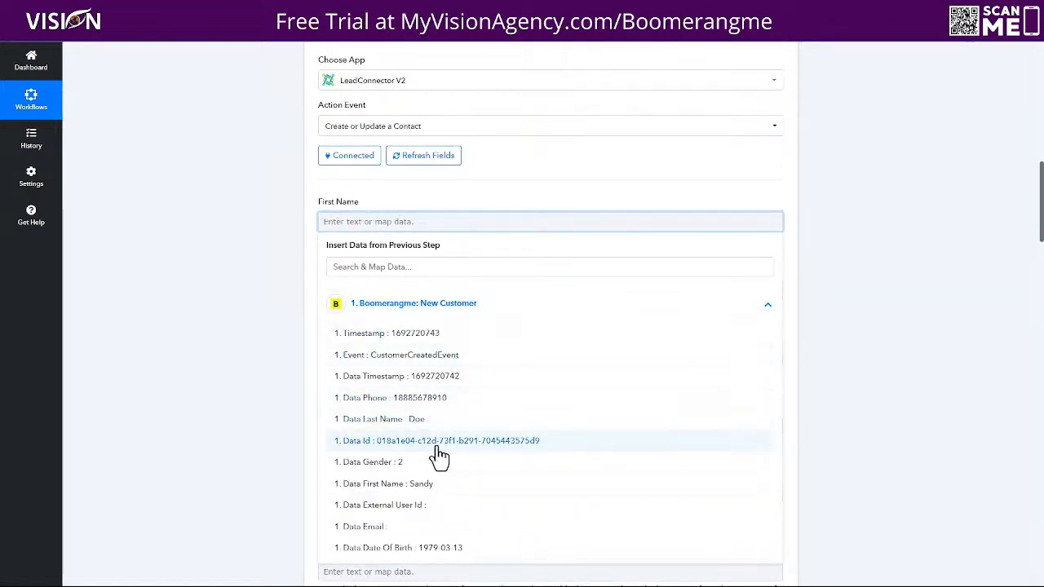
click(412, 485)
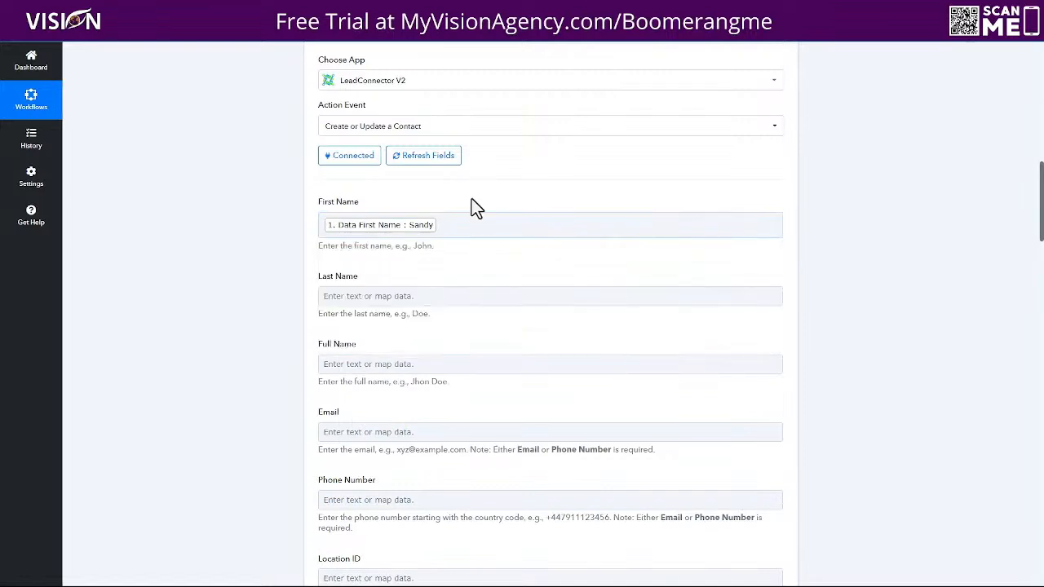
Map the contact's Last Name field to Data Last Name from the Boomerangme New Customer trigger.
click(387, 296)
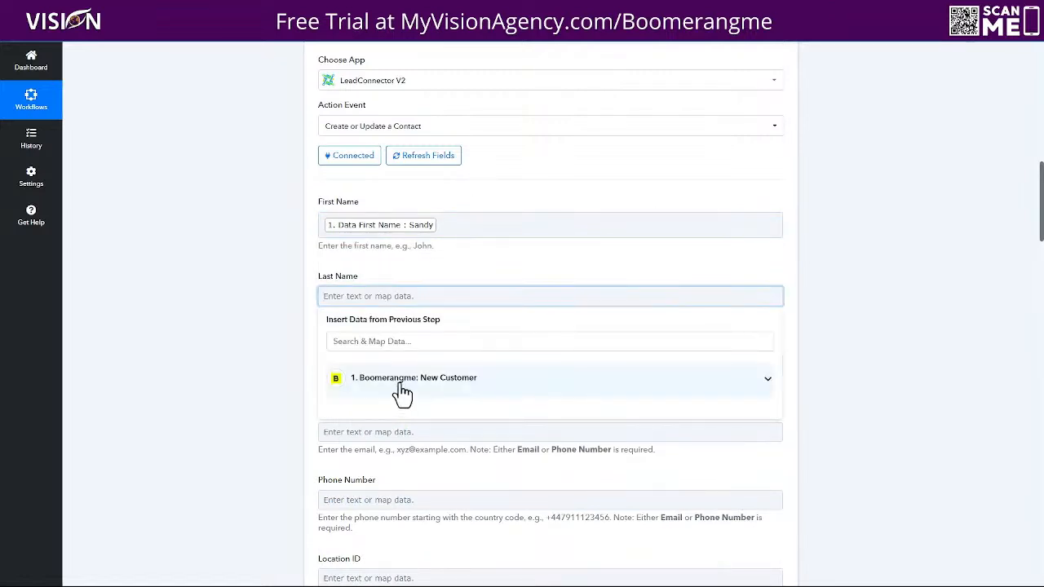
click(403, 384)
scroll(425, 522, down, 3)
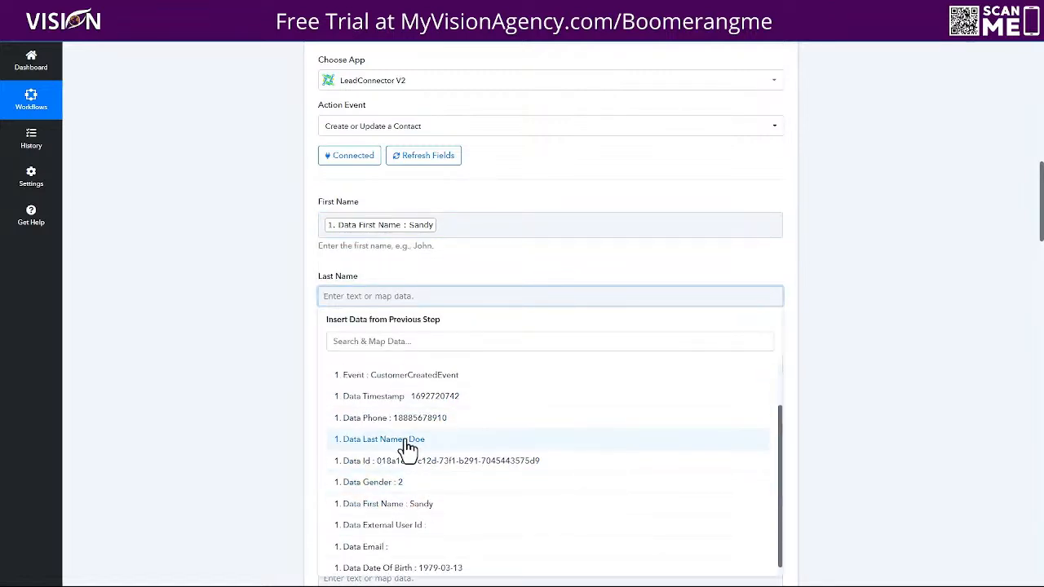
click(412, 452)
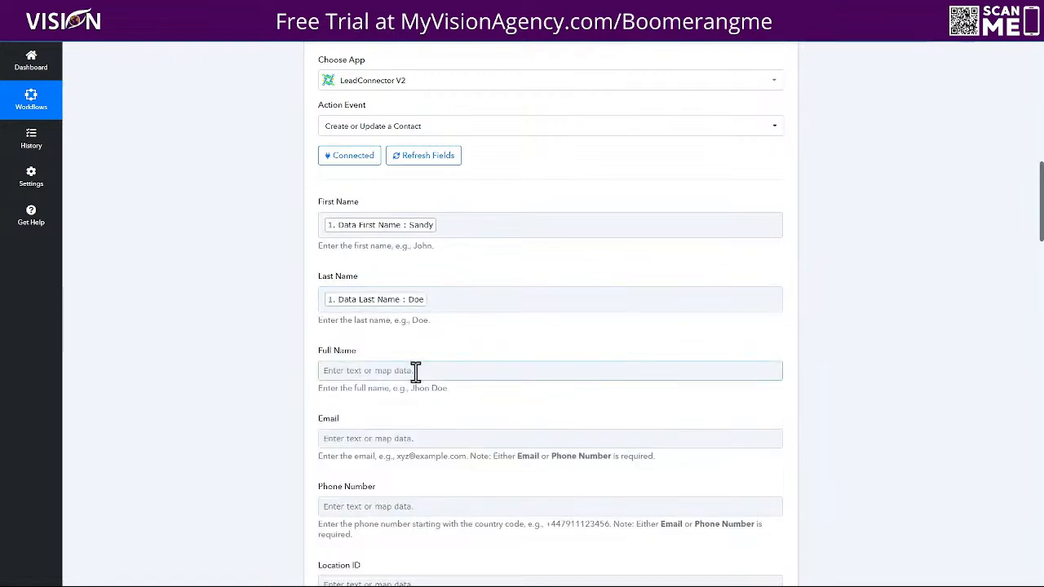
Map the contact's Email field to Data Email from the Boomerangme New Customer trigger.
scroll(415, 371, down, 2)
click(449, 276)
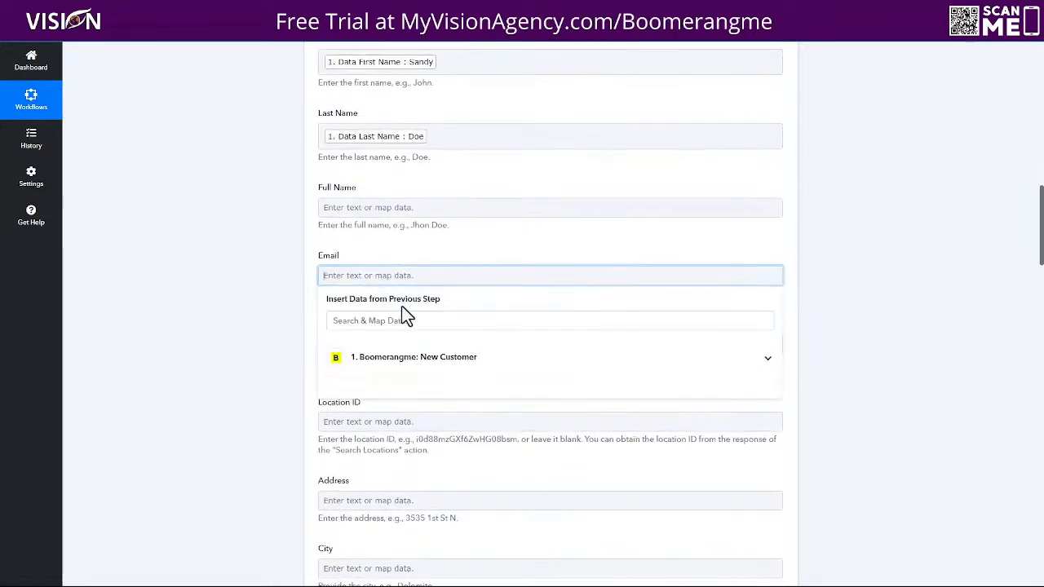
click(407, 364)
scroll(463, 457, down, 1)
scroll(462, 462, down, 3)
scroll(454, 371, up, 2)
scroll(450, 284, up, 1)
scroll(450, 284, down, 2)
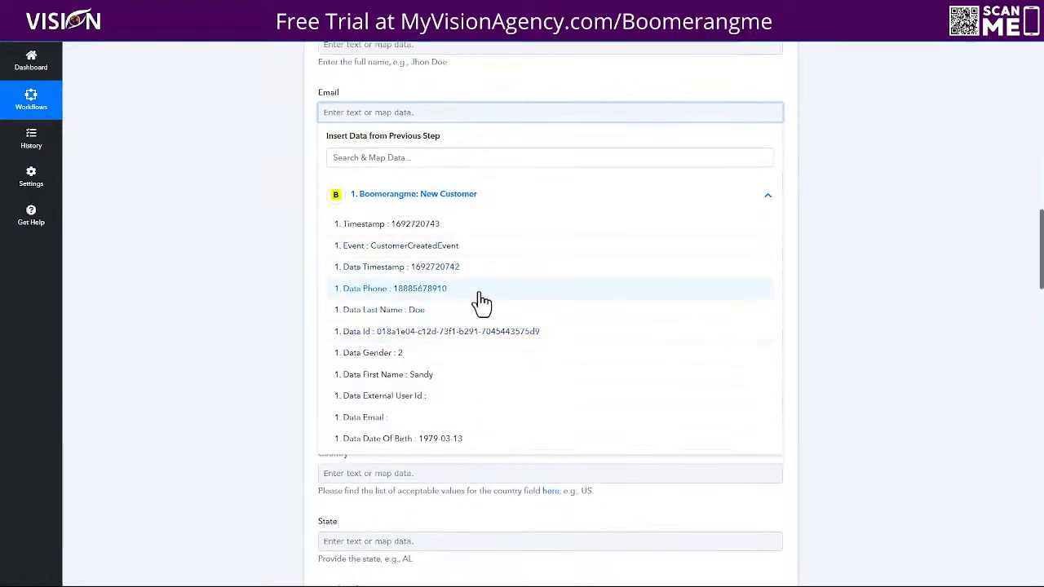
scroll(467, 298, down, 1)
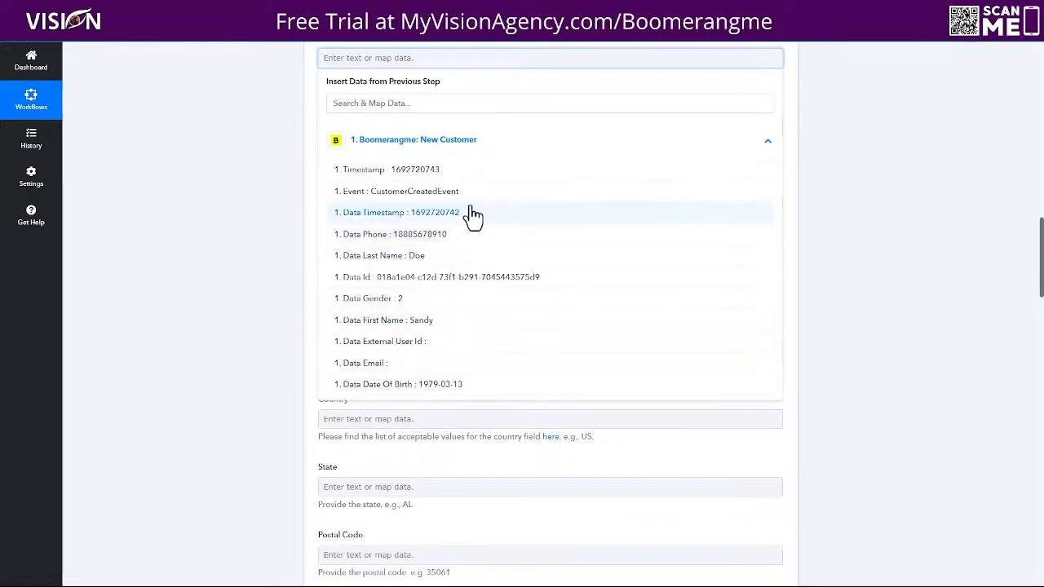
click(401, 365)
click(458, 260)
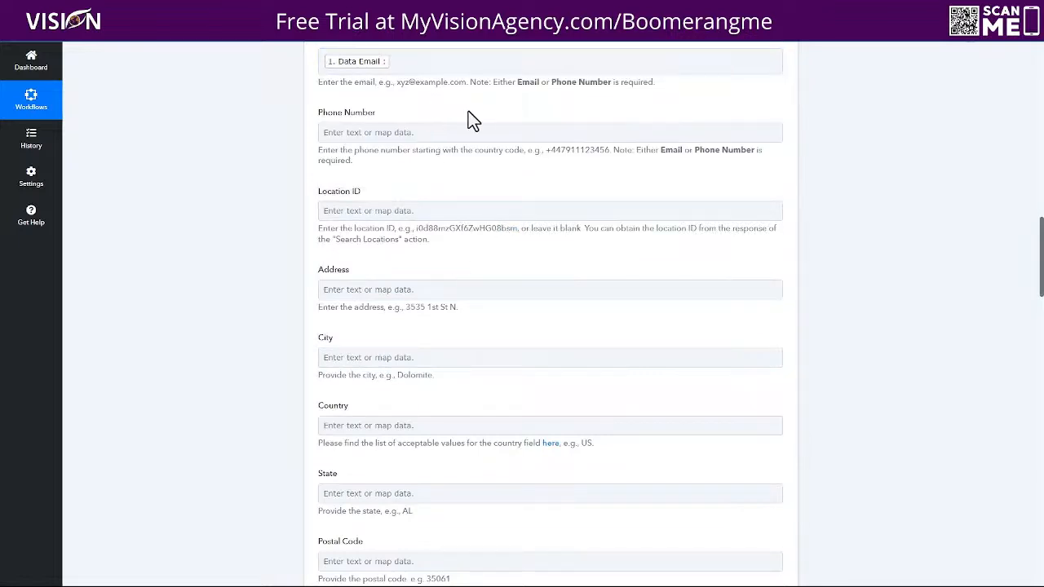
Remove the Data Email mapping from the Email field and leave the field empty.
scroll(432, 147, up, 2)
click(401, 170)
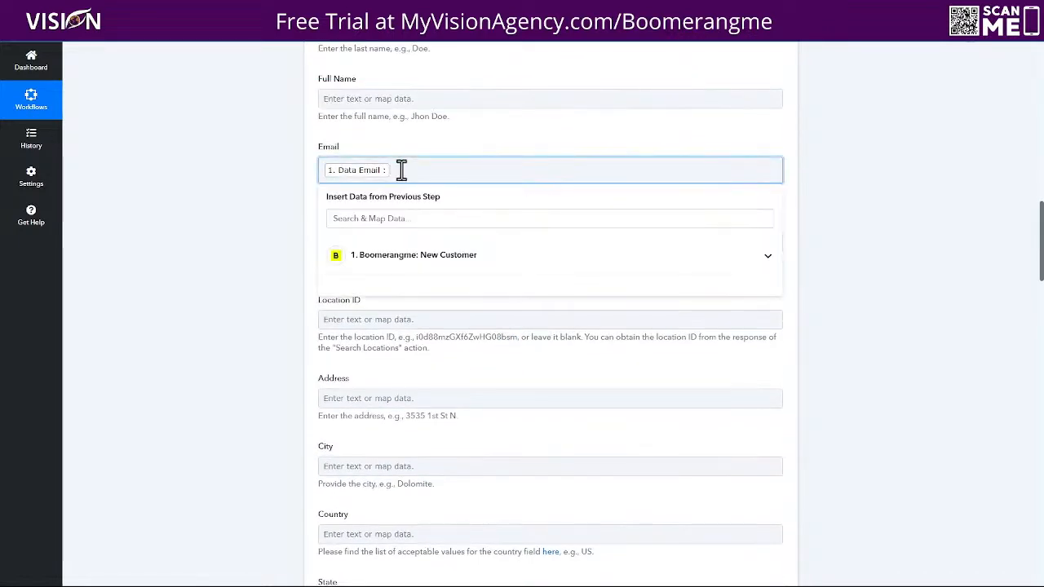
key(BackSpace)
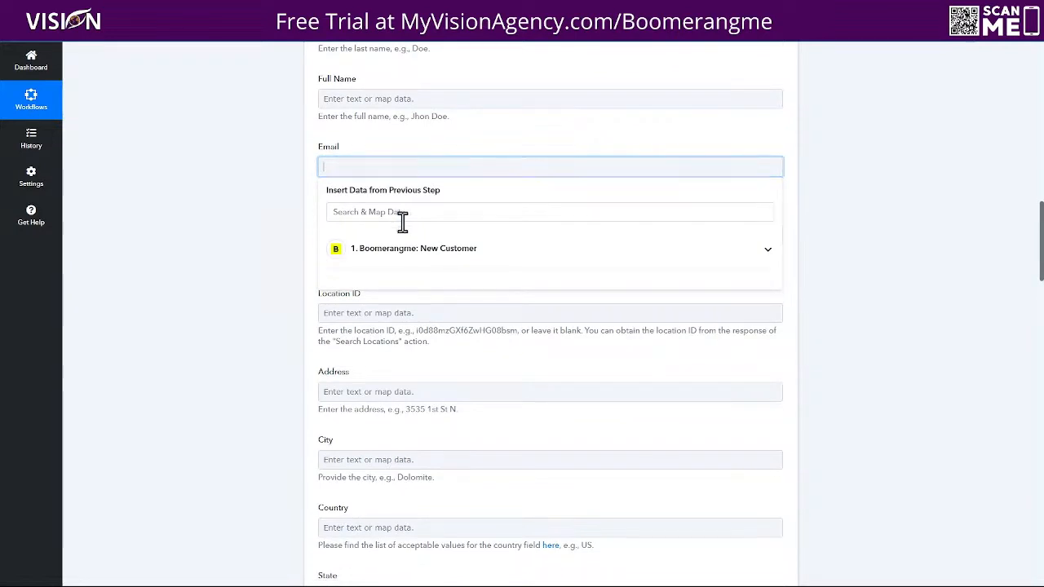
click(394, 258)
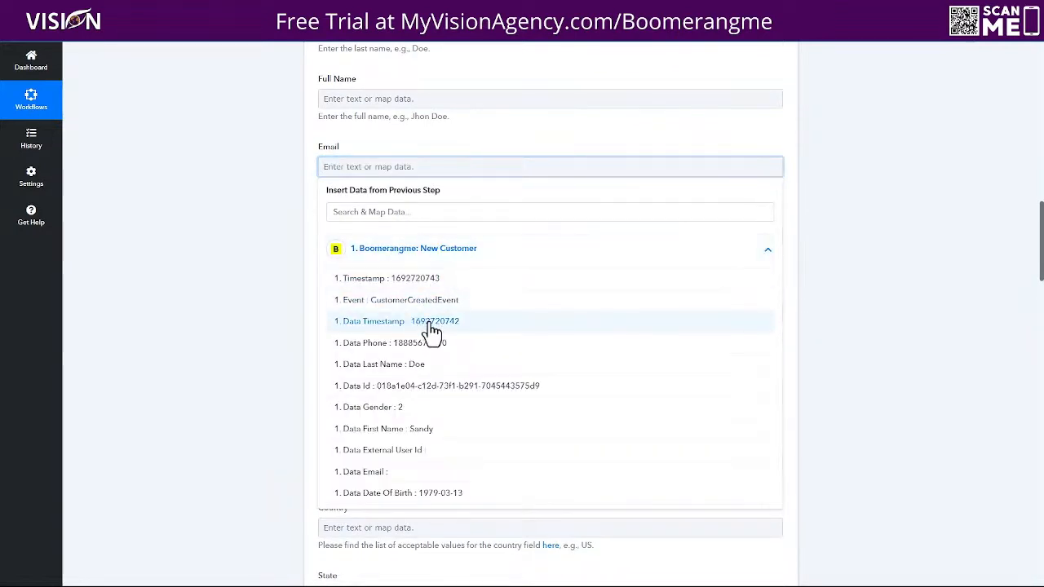
click(476, 121)
Map the Phone Number field to Data Phone from the Boomerangme New Customer trigger.
click(381, 237)
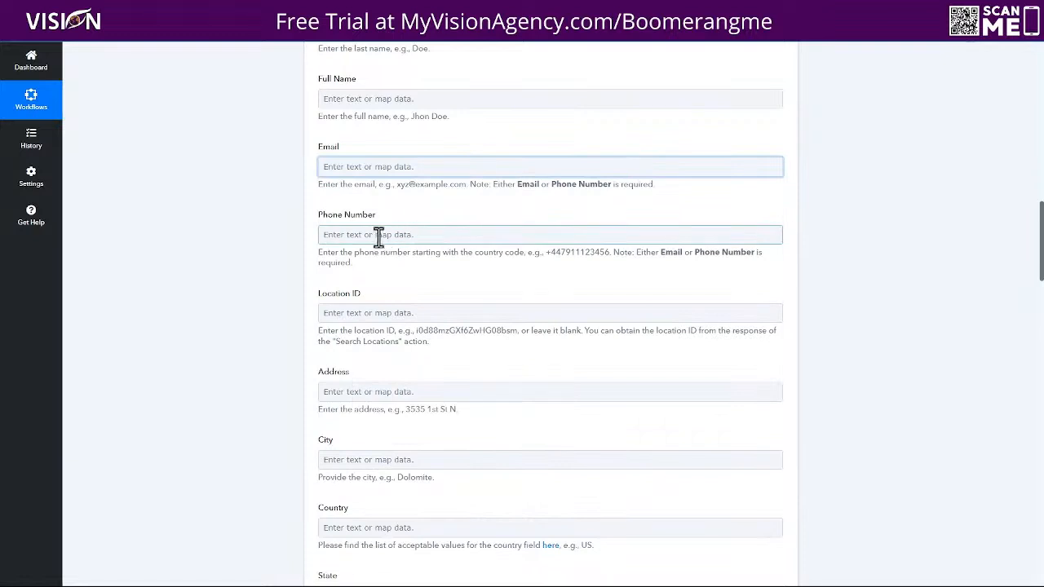
click(412, 314)
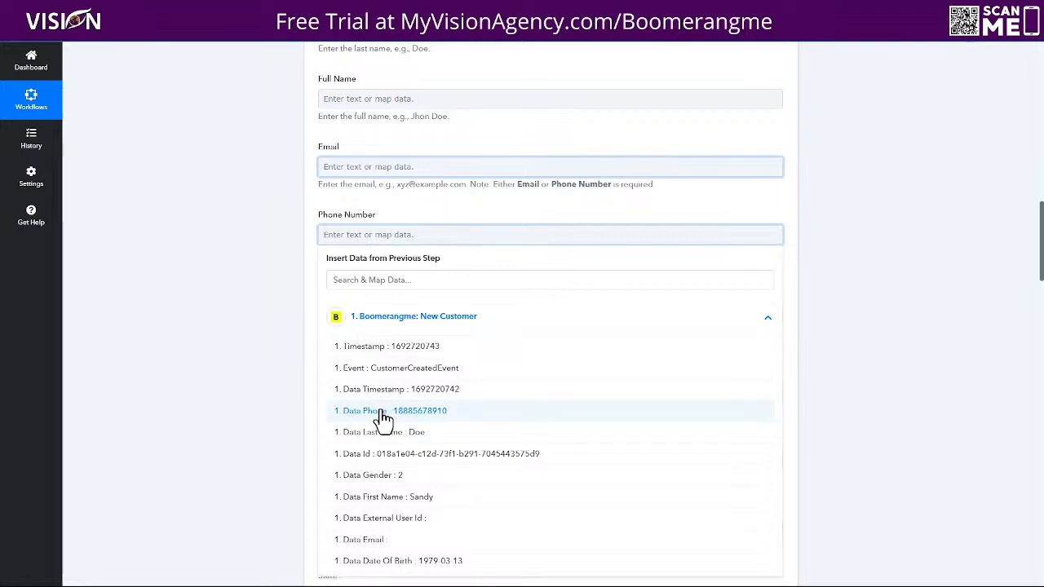
click(382, 416)
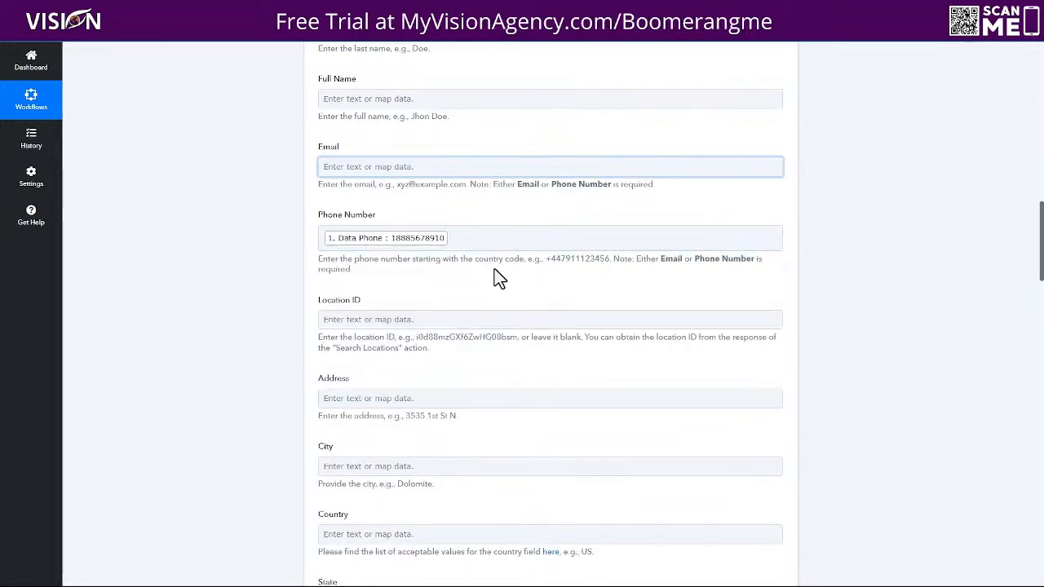
Enter "reward cards", including the quotation marks, as the contact's tag in the Tags field.
scroll(469, 292, down, 1)
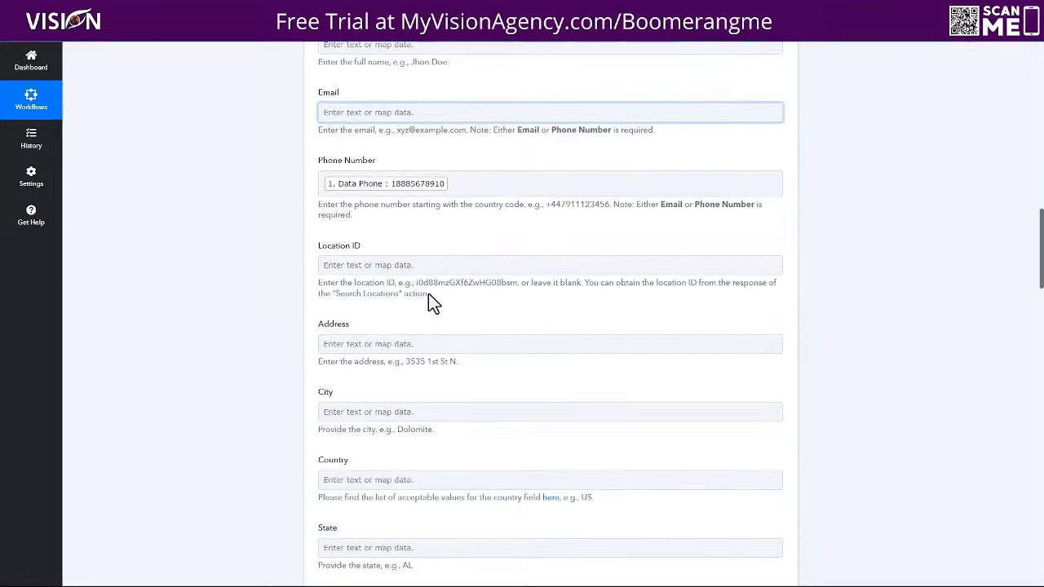
scroll(431, 295, down, 1)
scroll(422, 233, down, 2)
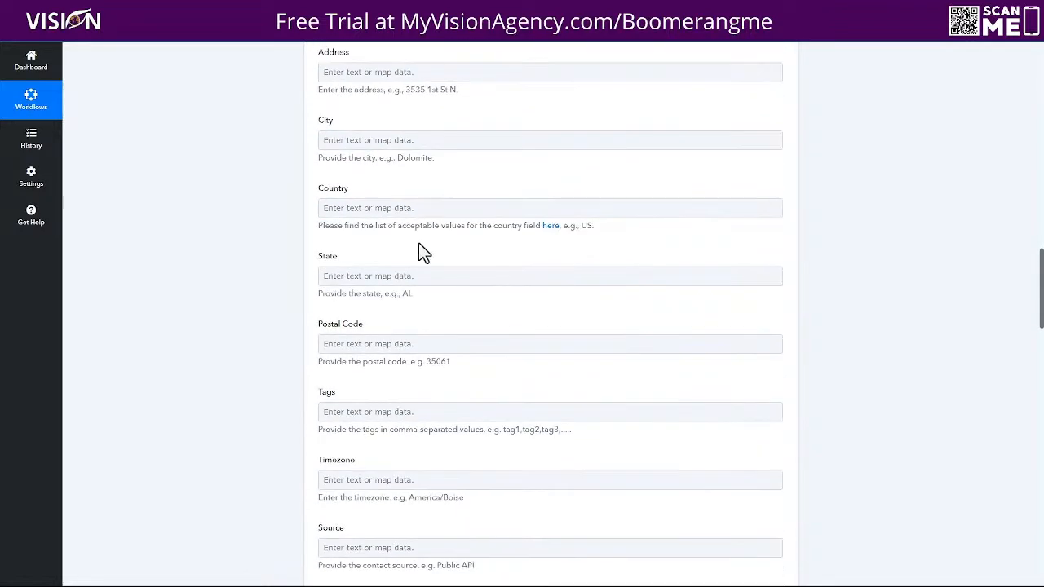
scroll(432, 303, down, 3)
click(364, 140)
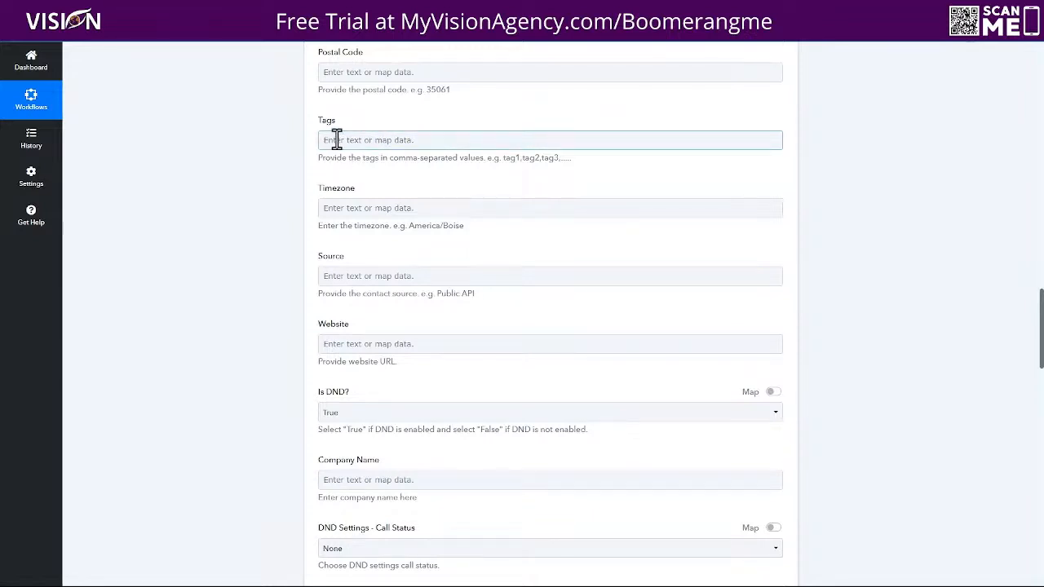
click(338, 140)
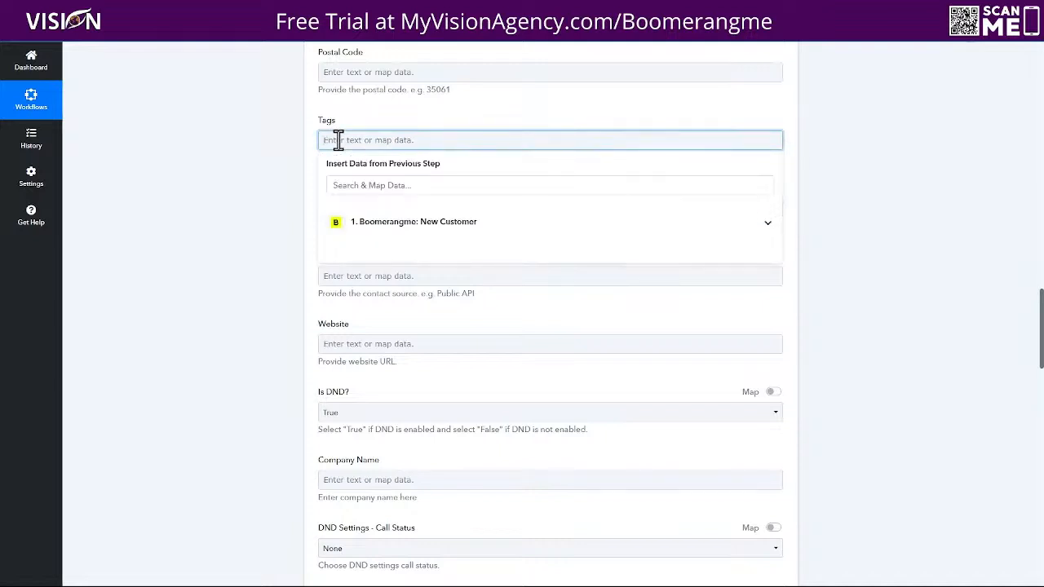
text(t)
text(rewar)
text(ds )
text(c)
key(BackSpace)
key(BackSpace)
key(BackSpace)
text(cards")
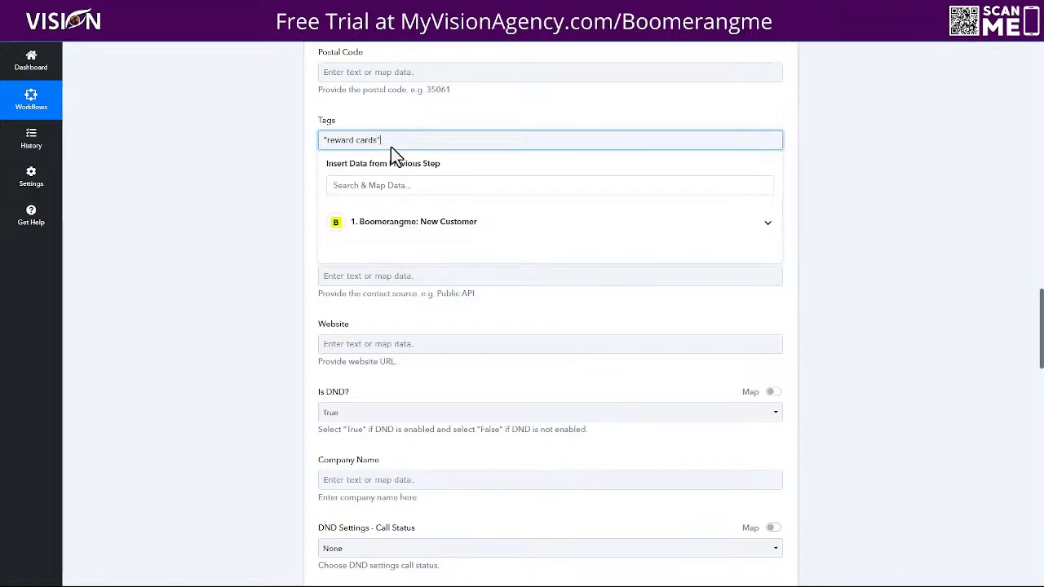
click(416, 123)
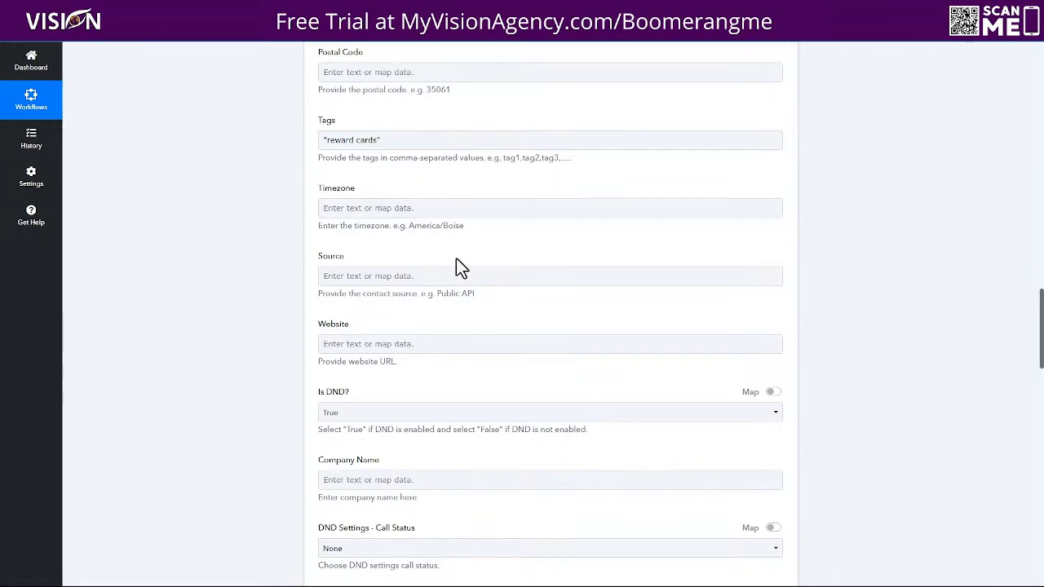
Review the remaining contact fields and the DND settings, down to the save and test options and back up.
scroll(457, 259, down, 7)
scroll(430, 299, down, 11)
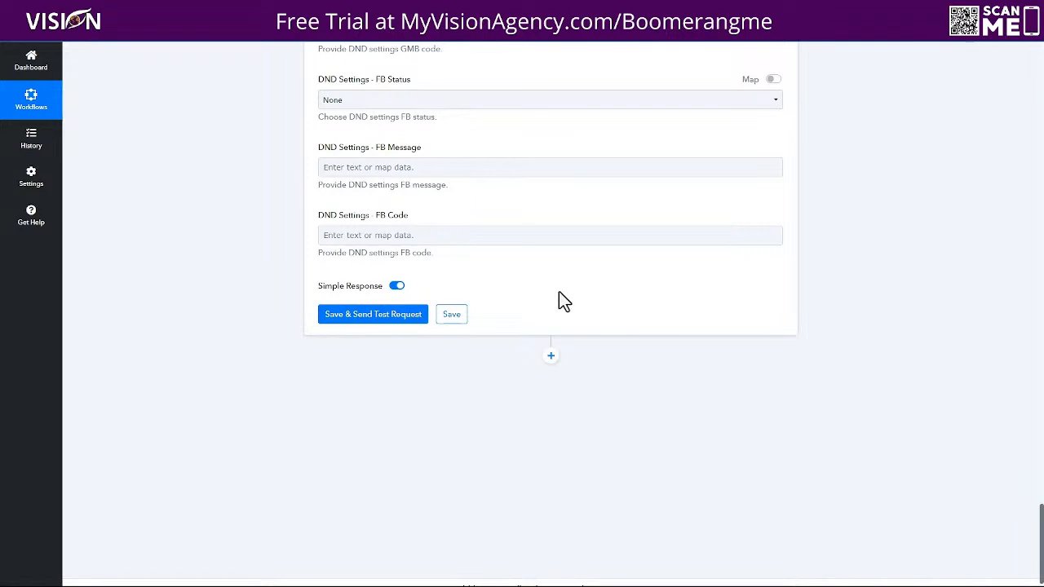
scroll(559, 292, up, 5)
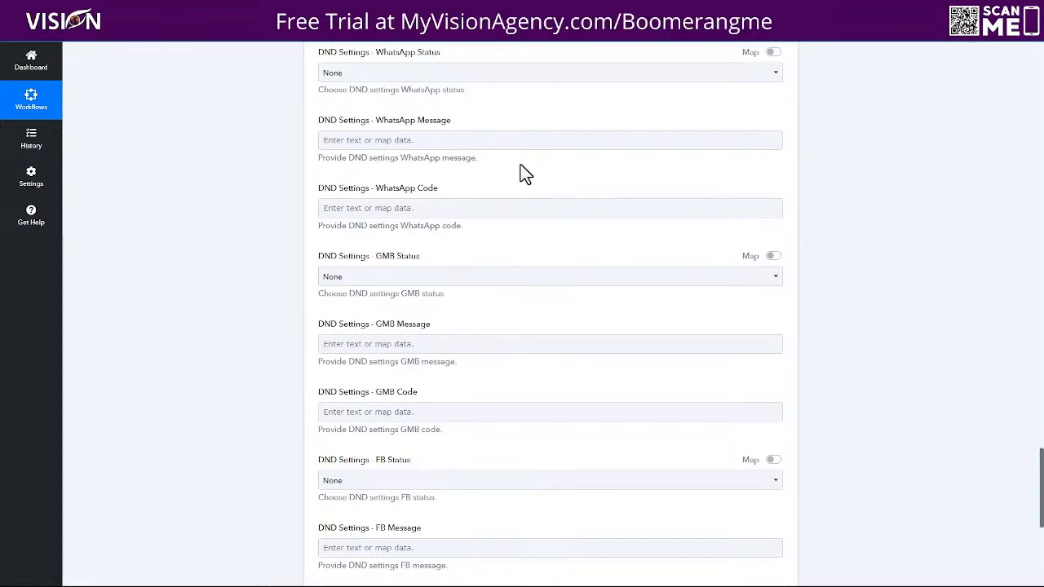
scroll(490, 253, up, 4)
scroll(461, 245, up, 1)
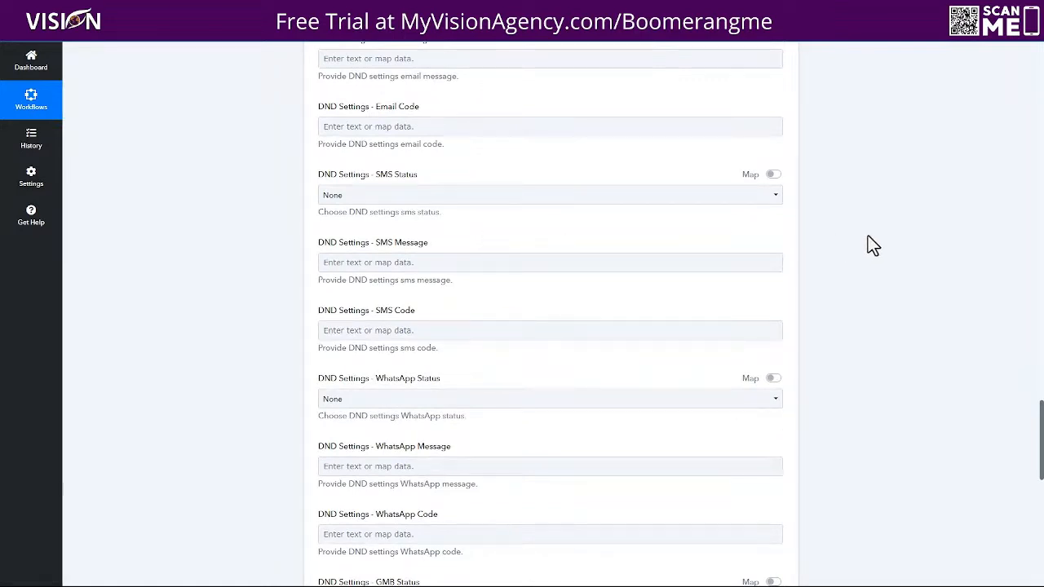
scroll(844, 247, up, 8)
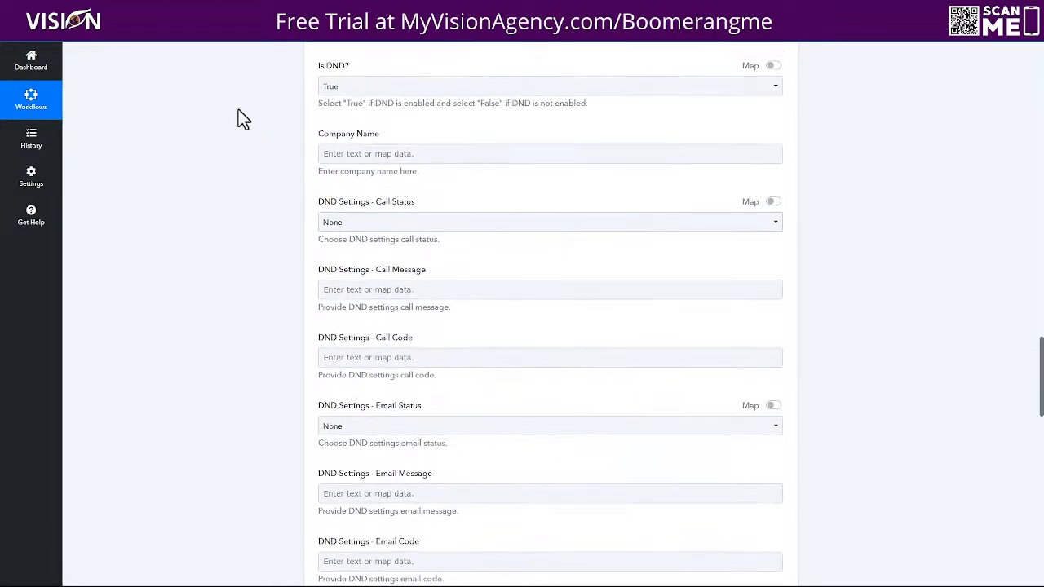